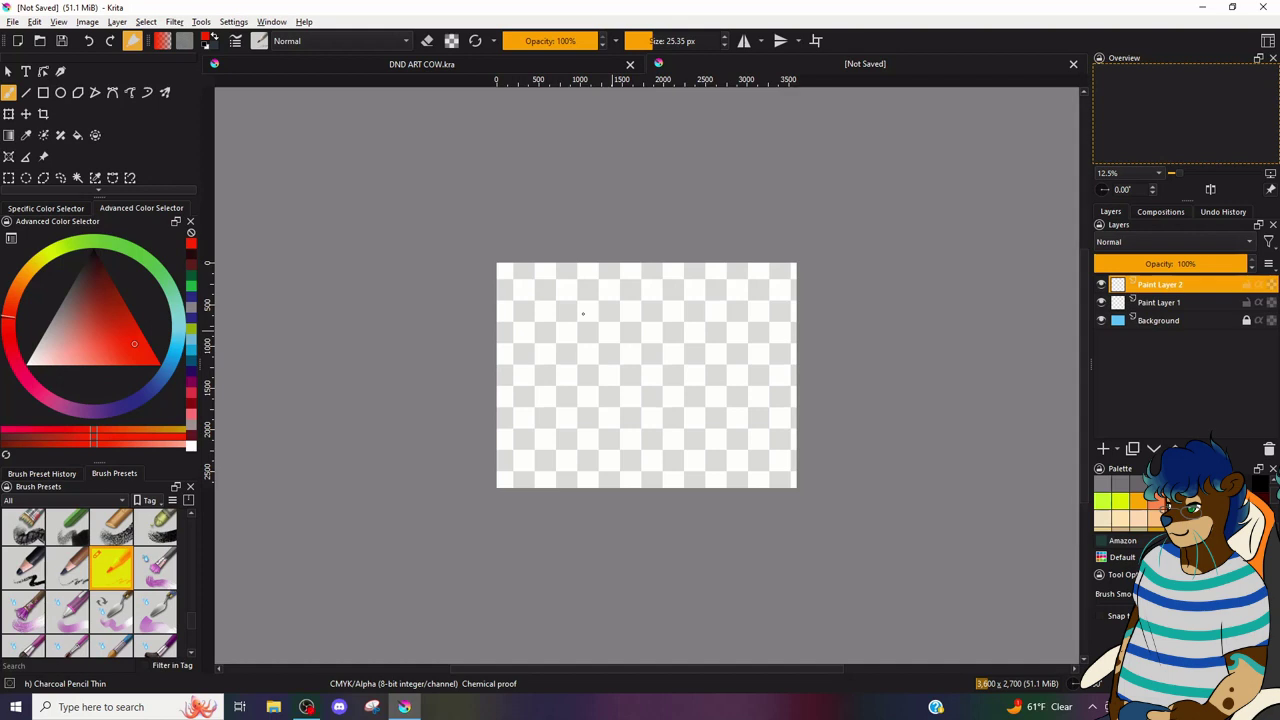
- Draw a wide red rectangle near the lower middle of the canvas as the block the figure sits in
key(ctrl+plus)
key(ctrl+minus)
key(ctrl+plus)
key(ctrl+plus)
drag(583, 314, 577, 272)
key(r)
mouse_move(516, 425)
mouse_down()
mouse_move(745, 516)
mouse_move(822, 526)
mouse_move(814, 534)
mouse_up()
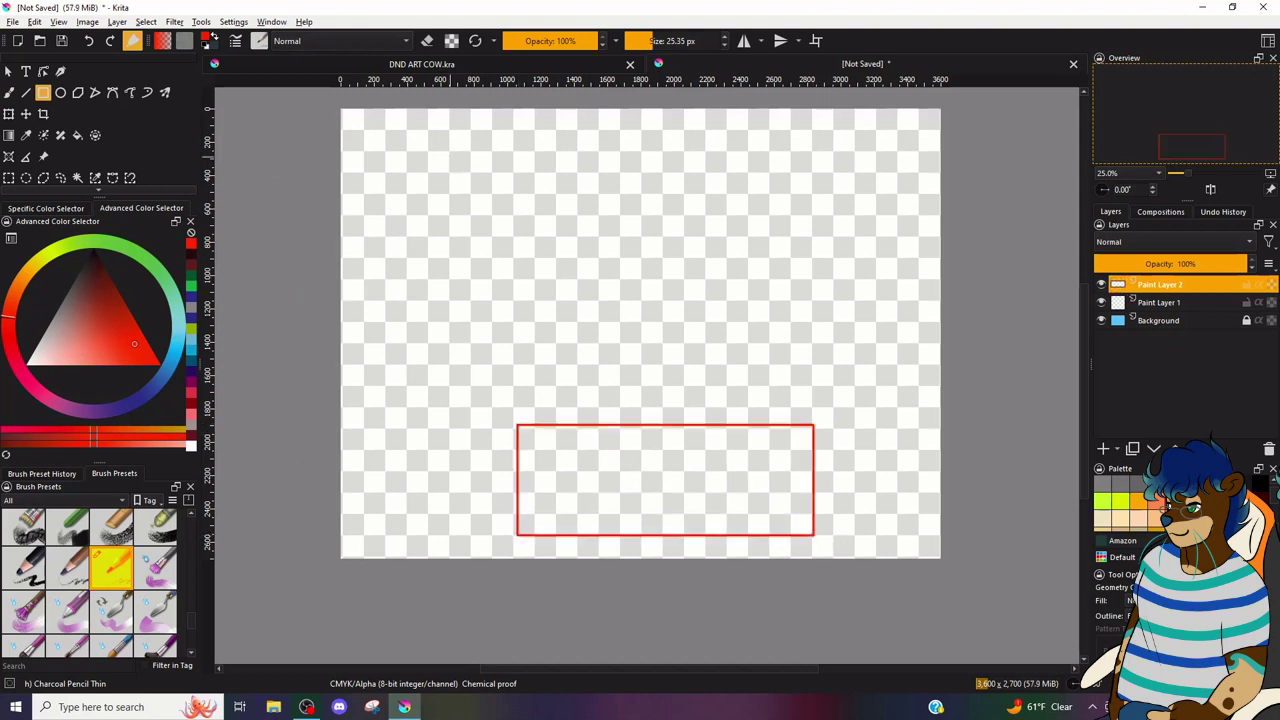
- Rough in the figure's torso ovals and hip curve, plus diagonal guide lines for the two legs
key(b)
mouse_move(526, 344)
mouse_down()
mouse_move(567, 432)
mouse_move(536, 293)
mouse_move(597, 326)
mouse_move(610, 425)
mouse_move(715, 462)
mouse_up()
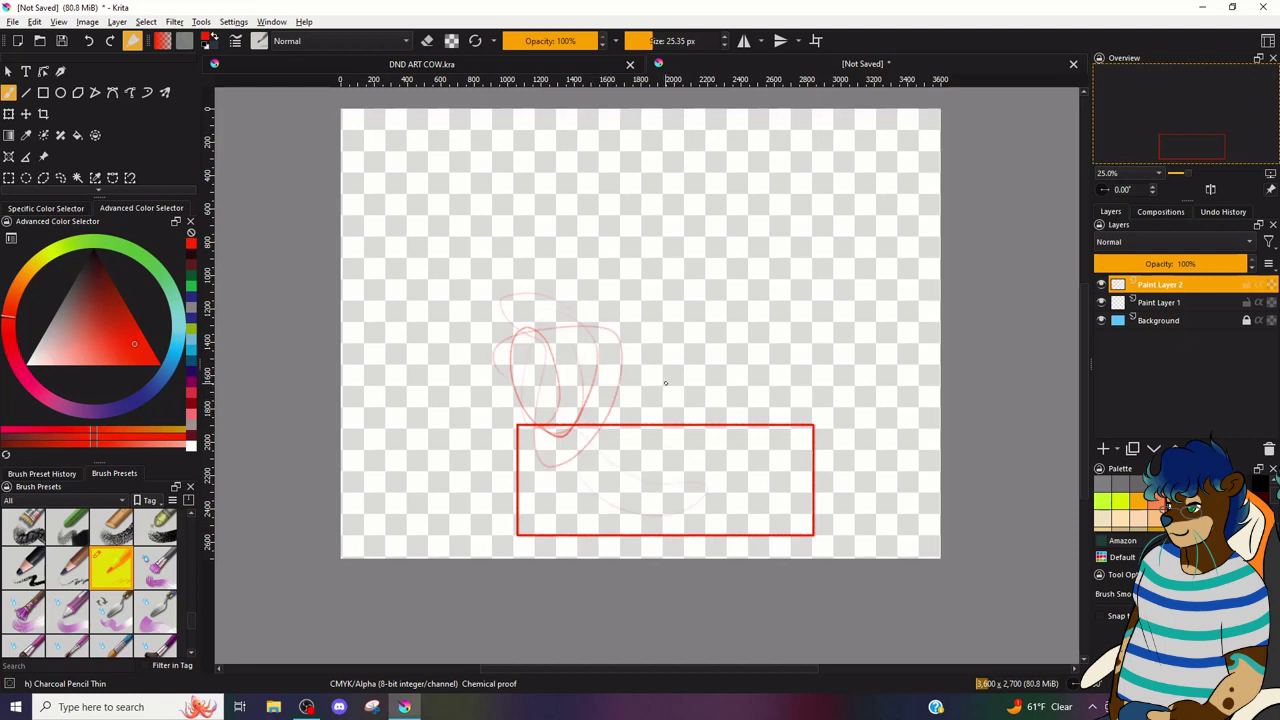
mouse_move(640, 450)
mouse_down()
mouse_move(708, 314)
mouse_move(846, 440)
mouse_up()
mouse_move(846, 338)
mouse_down()
mouse_move(733, 424)
mouse_move(766, 381)
mouse_move(896, 294)
mouse_up()
- Shift the whole rough sketch horizontally to the left with the Move tool, keeping its height on the canvas
key(t)
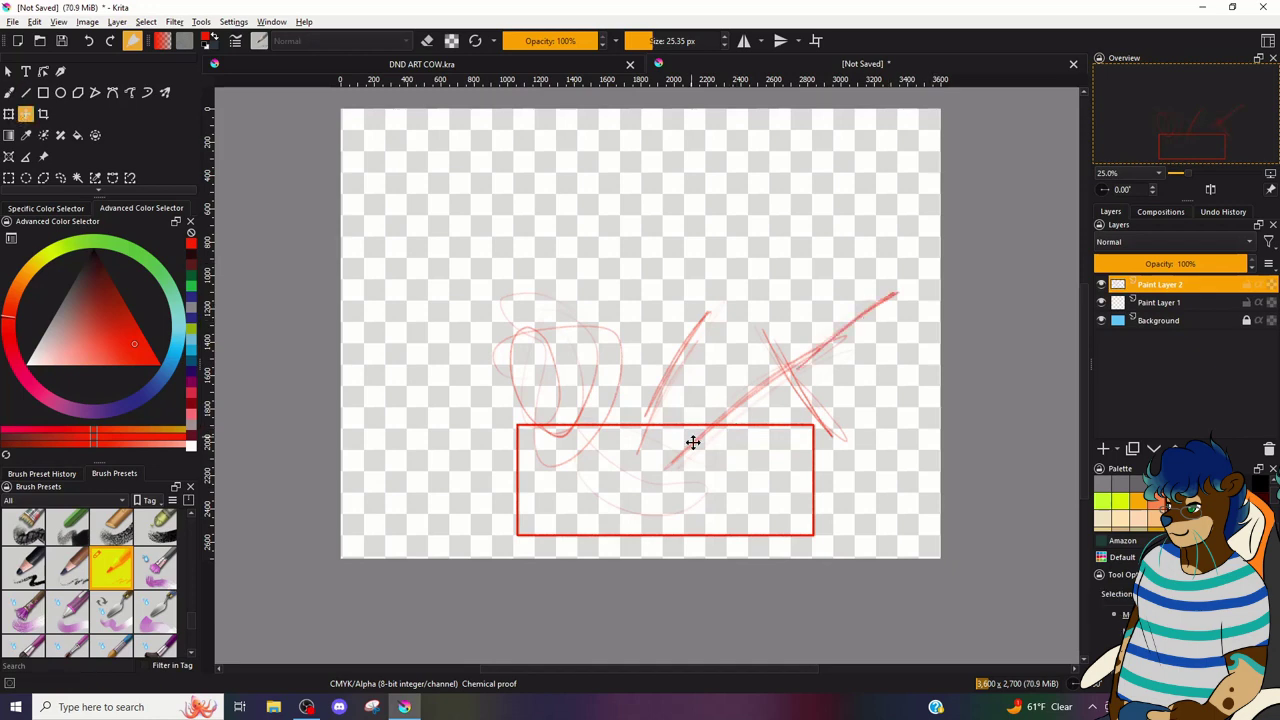
drag(685, 456, 603, 456)
key(b)
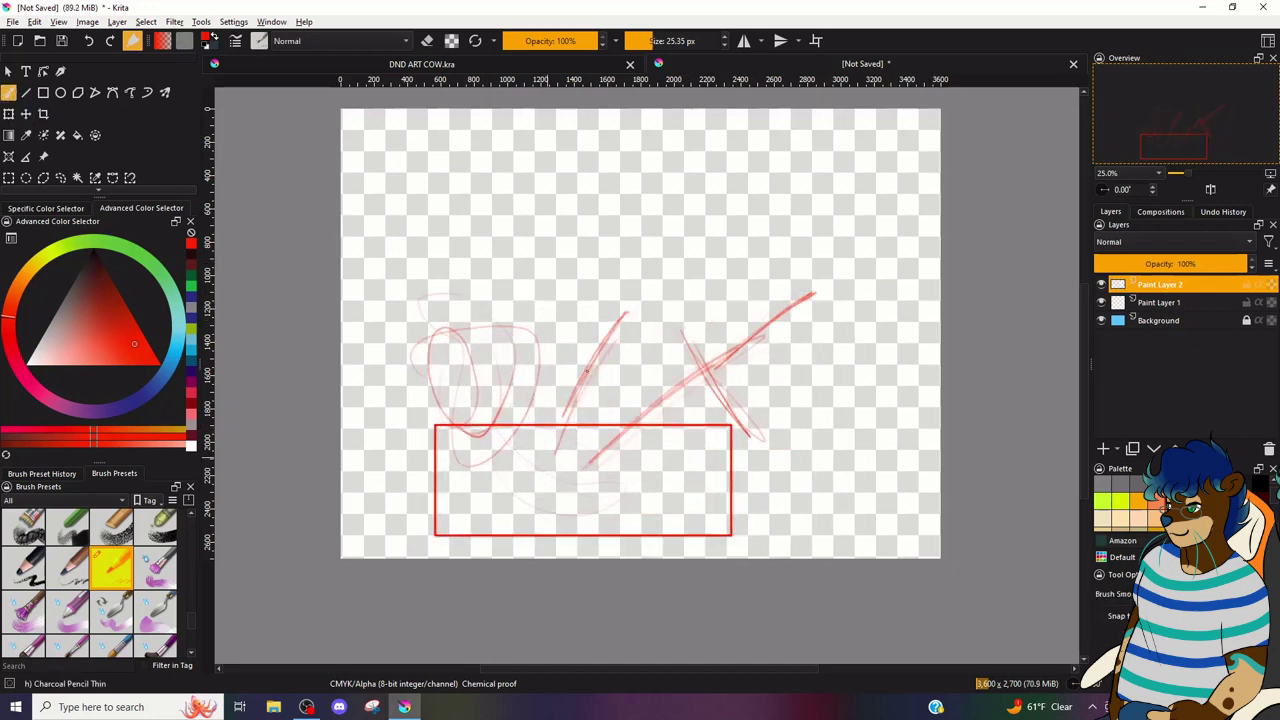
- Sketch the bent leg's thigh and knee and the contours of the long leg raised diagonally
drag(614, 340, 546, 464)
mouse_move(560, 422)
mouse_down()
mouse_move(638, 306)
mouse_move(687, 345)
mouse_up()
mouse_move(656, 304)
mouse_down()
mouse_move(692, 350)
mouse_move(624, 328)
mouse_up()
mouse_move(588, 462)
mouse_down()
mouse_move(719, 347)
mouse_move(681, 385)
mouse_move(893, 230)
mouse_up()
mouse_move(893, 230)
mouse_down()
mouse_move(836, 306)
mouse_move(781, 333)
mouse_move(738, 378)
mouse_up()
- Sketch the bent leg's calf and flat foot, and define the raised leg's inner edge and pointed foot
mouse_move(780, 333)
mouse_down()
mouse_move(705, 424)
mouse_move(800, 452)
mouse_move(738, 462)
mouse_up()
mouse_move(744, 434)
mouse_down()
mouse_move(734, 455)
mouse_move(726, 427)
mouse_up()
drag(650, 356, 637, 415)
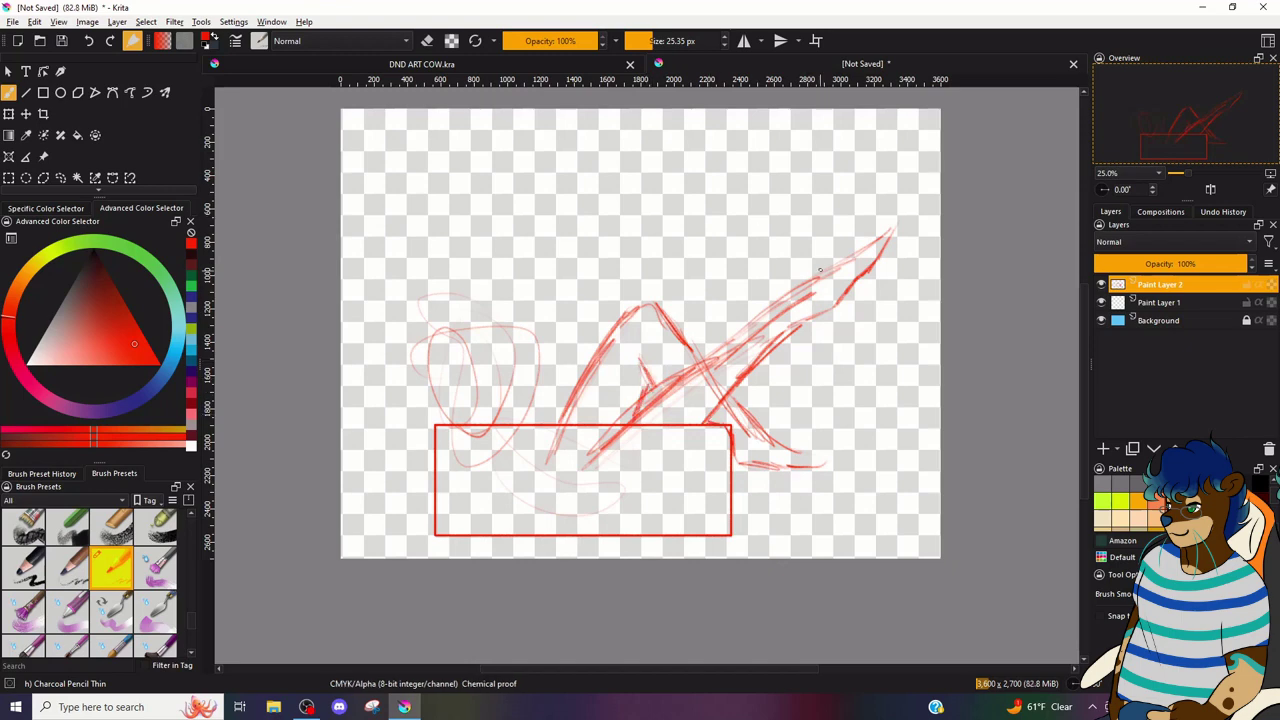
mouse_move(792, 296)
mouse_down()
mouse_move(868, 238)
mouse_move(874, 258)
mouse_move(853, 279)
mouse_up()
drag(799, 453, 812, 467)
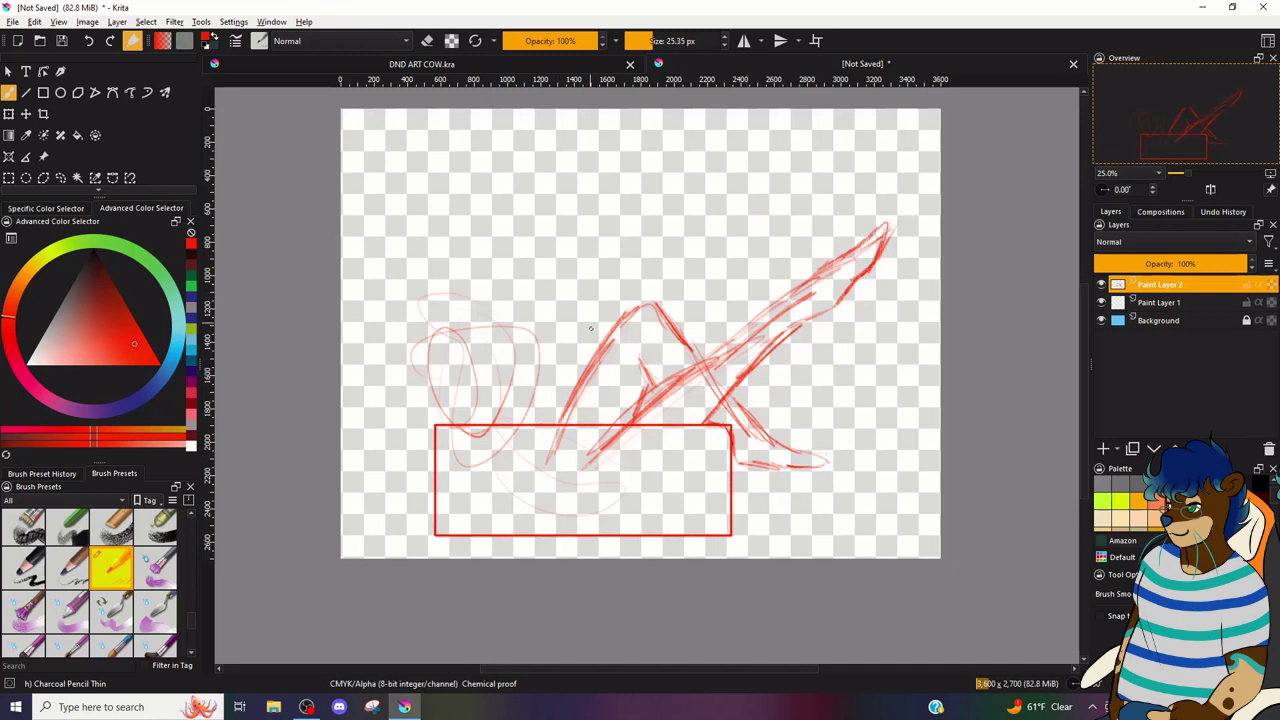
- Sketch the torso's front and back contours and a round shoulder joint at the upper back
drag(546, 420, 537, 342)
drag(453, 422, 429, 359)
mouse_move(549, 356)
mouse_down()
mouse_move(516, 320)
mouse_move(534, 339)
mouse_up()
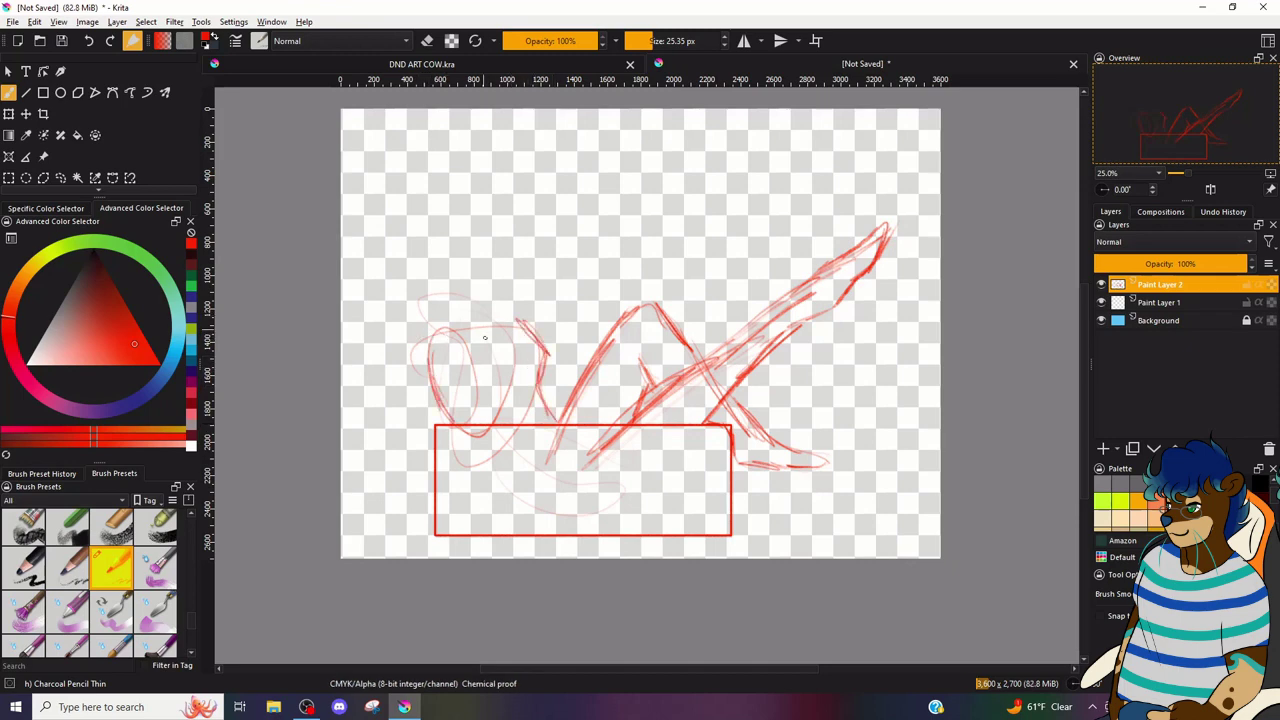
mouse_move(455, 340)
mouse_down()
mouse_move(422, 372)
mouse_move(462, 336)
mouse_up()
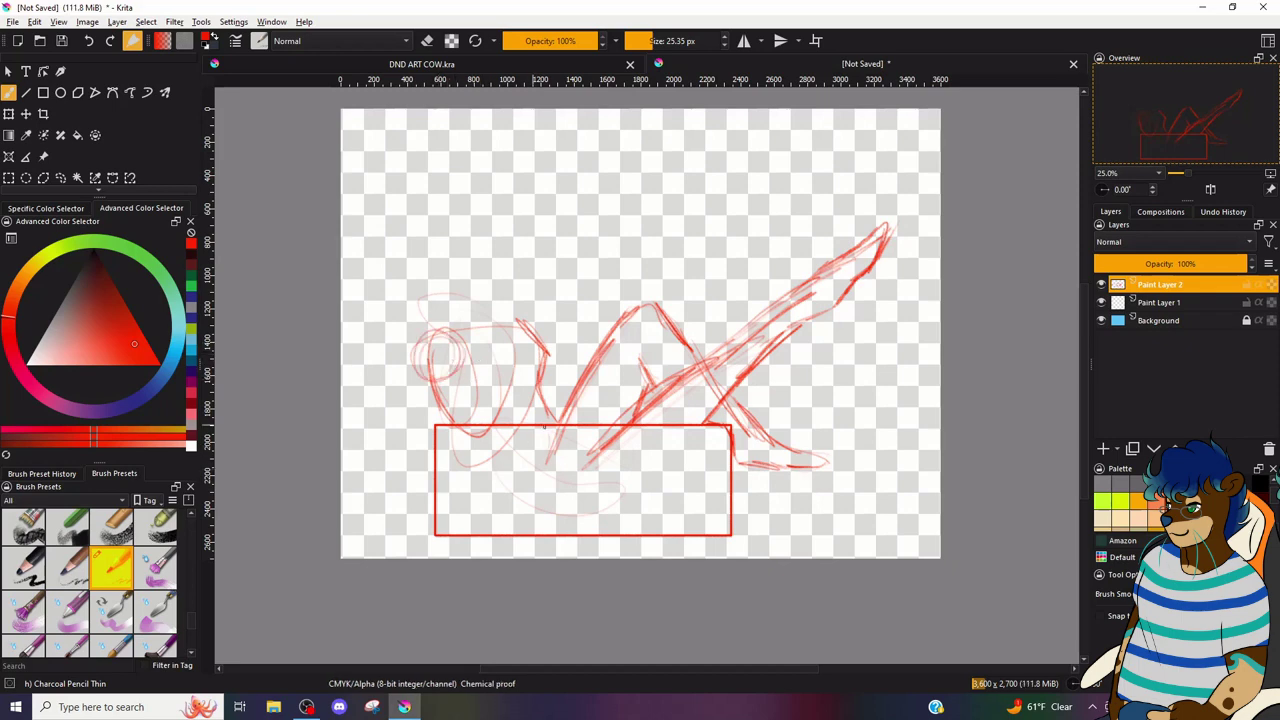
- Sketch the near arm bent at the elbow, with its forearm resting along the rectangle's upper edge
drag(527, 414, 435, 361)
drag(447, 466, 475, 395)
drag(421, 352, 444, 463)
drag(421, 352, 445, 464)
mouse_move(426, 394)
mouse_down()
mouse_move(506, 452)
mouse_move(526, 438)
mouse_up()
mouse_move(465, 364)
mouse_down()
mouse_move(460, 424)
mouse_move(542, 414)
mouse_move(564, 426)
mouse_move(560, 412)
mouse_move(544, 424)
mouse_up()
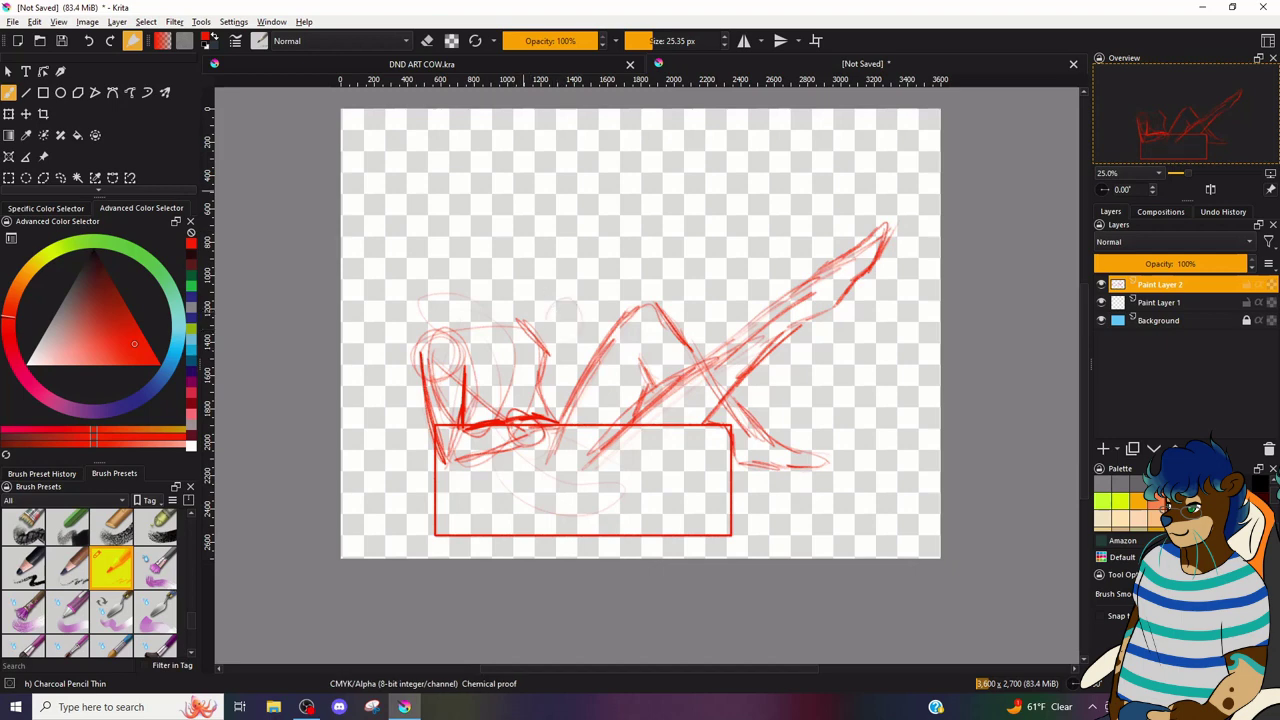
- Sketch the far arm's raised forearm and a hand with spread fingers in front of the chest
mouse_move(574, 334)
mouse_down()
mouse_move(597, 320)
mouse_move(565, 307)
mouse_up()
mouse_move(587, 319)
mouse_down()
mouse_move(586, 307)
mouse_move(588, 320)
mouse_up()
mouse_move(578, 321)
mouse_down()
mouse_move(570, 353)
mouse_move(559, 389)
mouse_move(603, 316)
mouse_move(547, 344)
mouse_up()
mouse_move(576, 292)
mouse_down()
mouse_move(570, 302)
mouse_move(596, 316)
mouse_up()
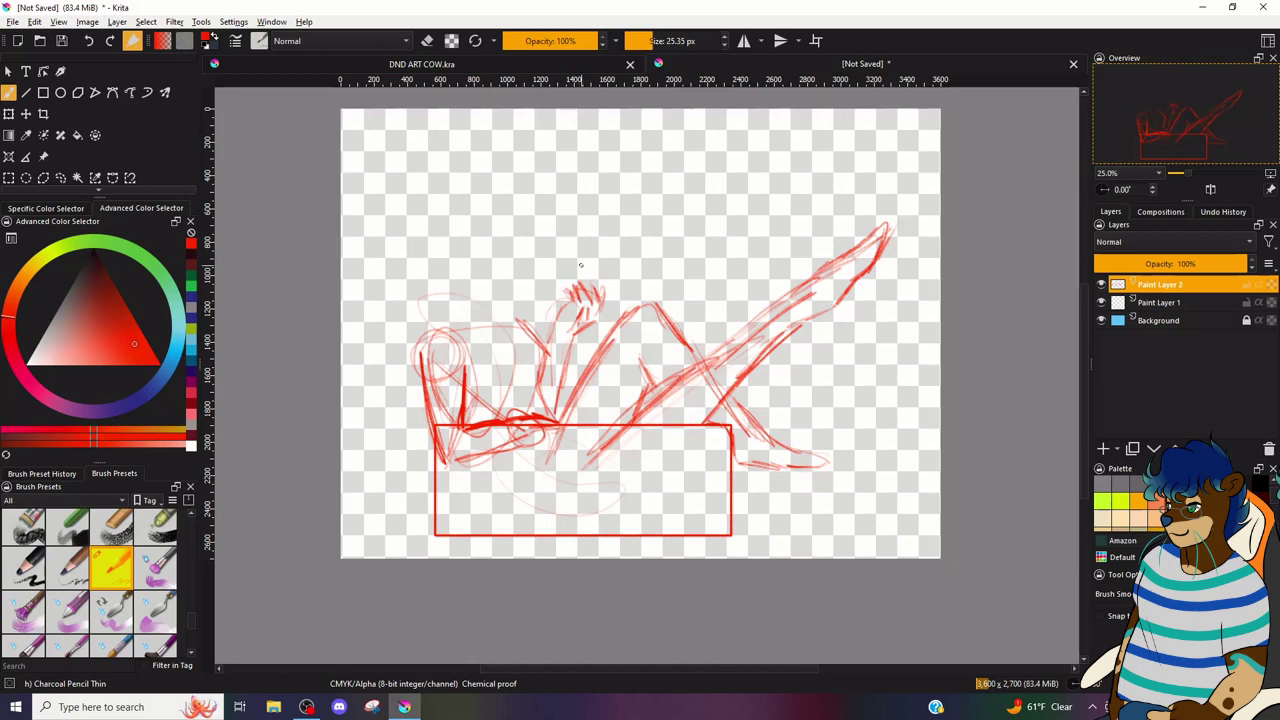
- Erase the raised hand's fingers and redraw the hand with a rounder, cupped shape
key(e)
mouse_move(582, 279)
mouse_down()
mouse_move(588, 303)
mouse_move(585, 282)
mouse_up()
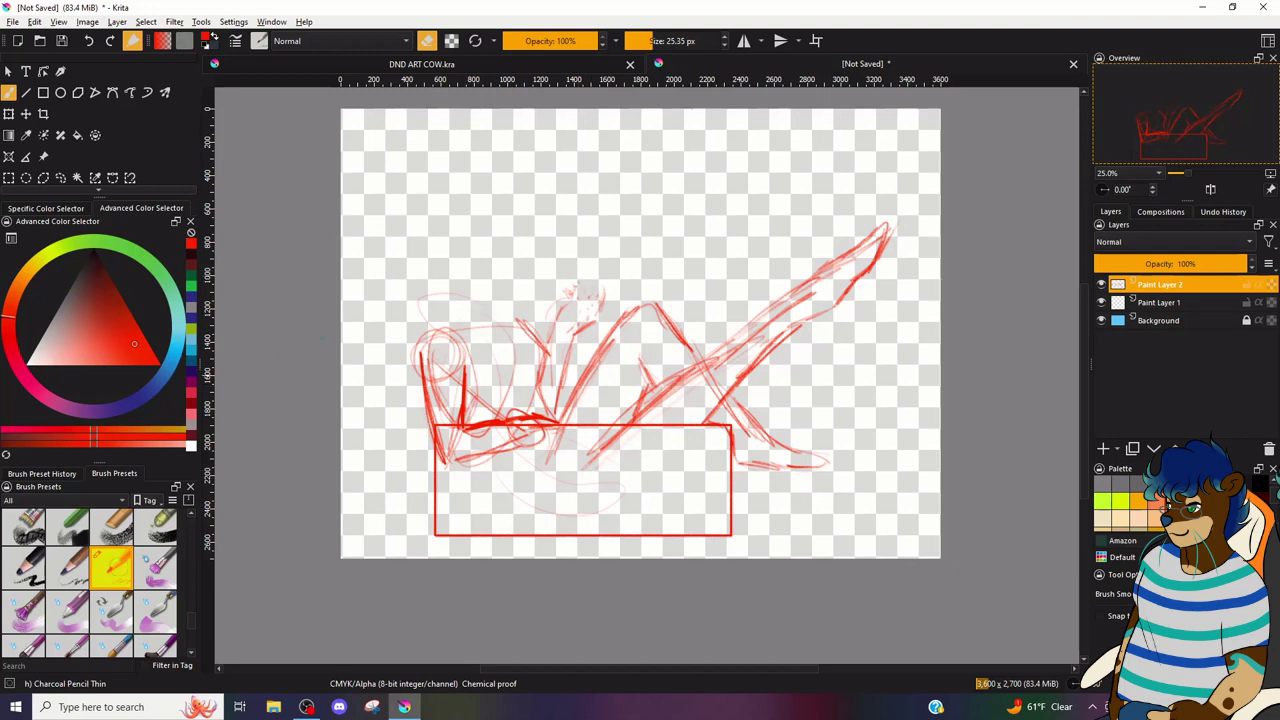
key(e)
mouse_move(602, 312)
mouse_down()
mouse_move(577, 280)
mouse_move(597, 293)
mouse_move(575, 291)
mouse_move(573, 307)
mouse_move(551, 296)
mouse_move(555, 283)
mouse_move(576, 291)
mouse_move(588, 316)
mouse_move(574, 287)
mouse_move(548, 325)
mouse_up()
drag(556, 278, 548, 293)
drag(578, 310, 573, 330)
key(e)
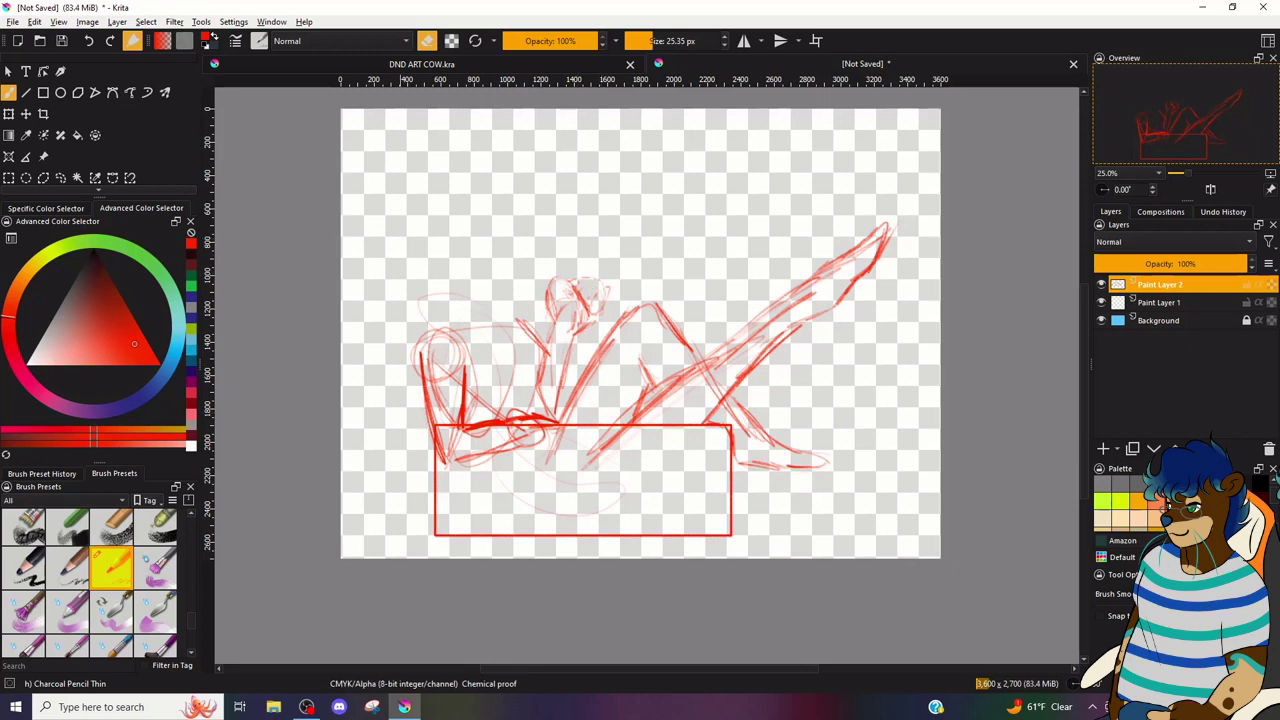
key(e)
- Sketch the round head with neck, pointed ear and spiky snout lines above the torso
mouse_move(456, 293)
mouse_down()
mouse_move(437, 247)
mouse_move(485, 277)
mouse_move(488, 246)
mouse_move(448, 229)
mouse_up()
mouse_move(480, 296)
mouse_down()
mouse_move(492, 319)
mouse_move(516, 322)
mouse_up()
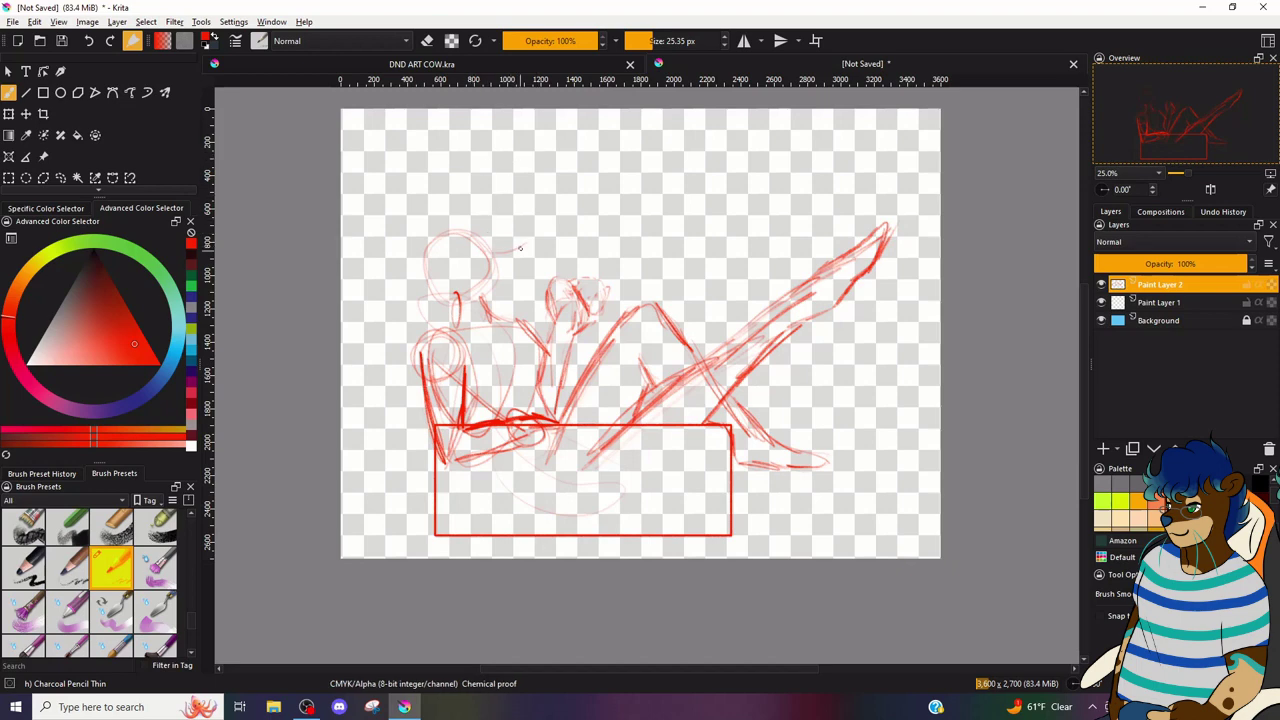
drag(522, 247, 509, 279)
mouse_move(518, 272)
mouse_down()
mouse_move(481, 251)
mouse_move(518, 270)
mouse_move(476, 291)
mouse_move(522, 249)
mouse_move(475, 240)
mouse_move(428, 264)
mouse_move(442, 206)
mouse_up()
mouse_move(426, 266)
mouse_down()
mouse_move(446, 208)
mouse_move(450, 236)
mouse_move(498, 224)
mouse_move(490, 252)
mouse_up()
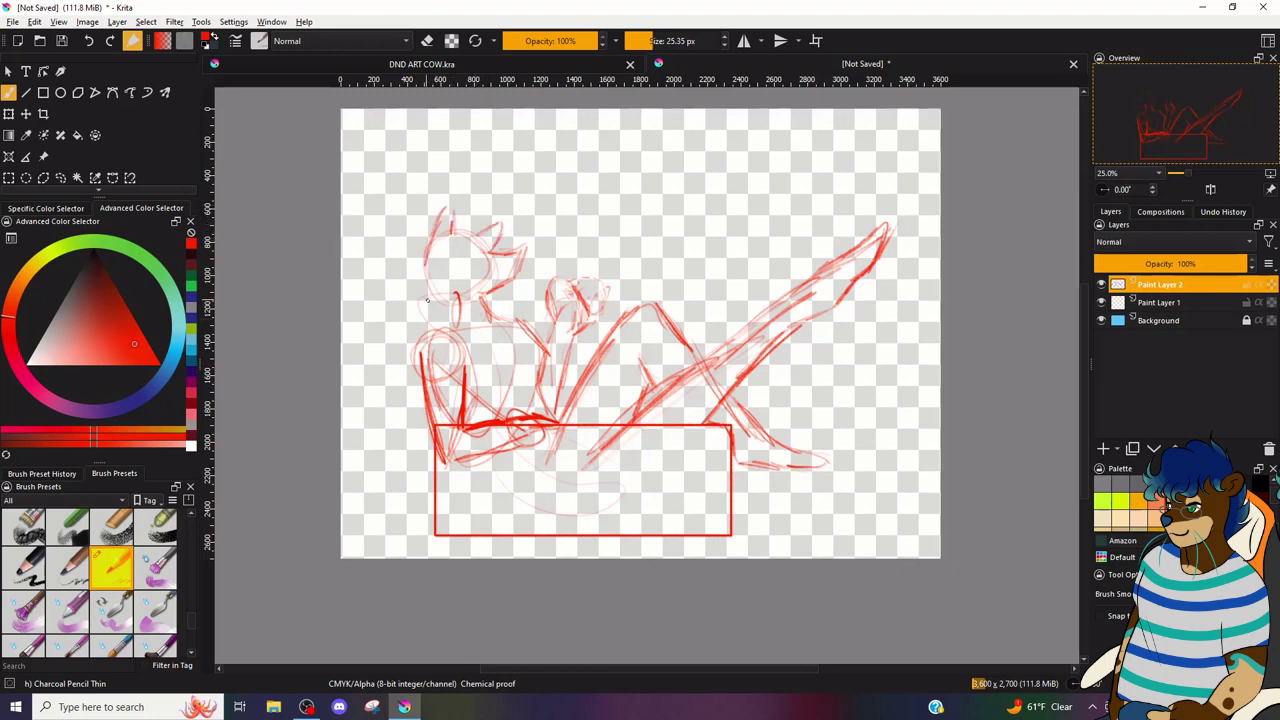
- Sketch long, flowing pointed locks hanging behind the figure's back and past the rectangle's left side
mouse_move(418, 288)
mouse_down()
mouse_move(358, 378)
mouse_move(352, 424)
mouse_up()
mouse_move(398, 290)
mouse_down()
mouse_move(356, 401)
mouse_move(368, 357)
mouse_move(400, 332)
mouse_up()
drag(394, 382, 414, 348)
drag(352, 448, 386, 530)
drag(372, 376, 386, 482)
drag(380, 424, 384, 514)
drag(404, 386, 396, 466)
mouse_move(410, 388)
mouse_down()
mouse_move(408, 466)
mouse_move(430, 436)
mouse_move(366, 522)
mouse_up()
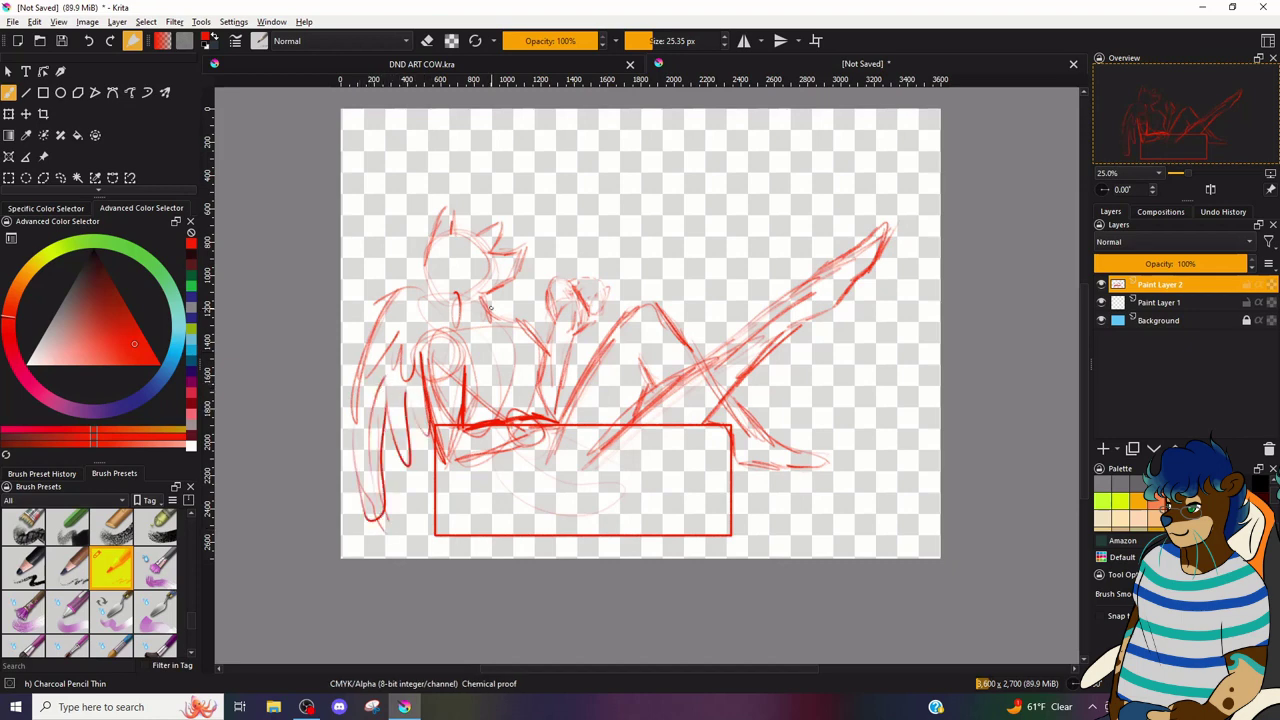
- Strengthen the lines at the neck and the rectangle's right side, and add a long flat shape across the rectangle
mouse_move(507, 287)
mouse_down()
mouse_move(530, 326)
mouse_move(488, 306)
mouse_up()
drag(444, 464, 449, 492)
drag(726, 430, 739, 474)
drag(567, 492, 740, 478)
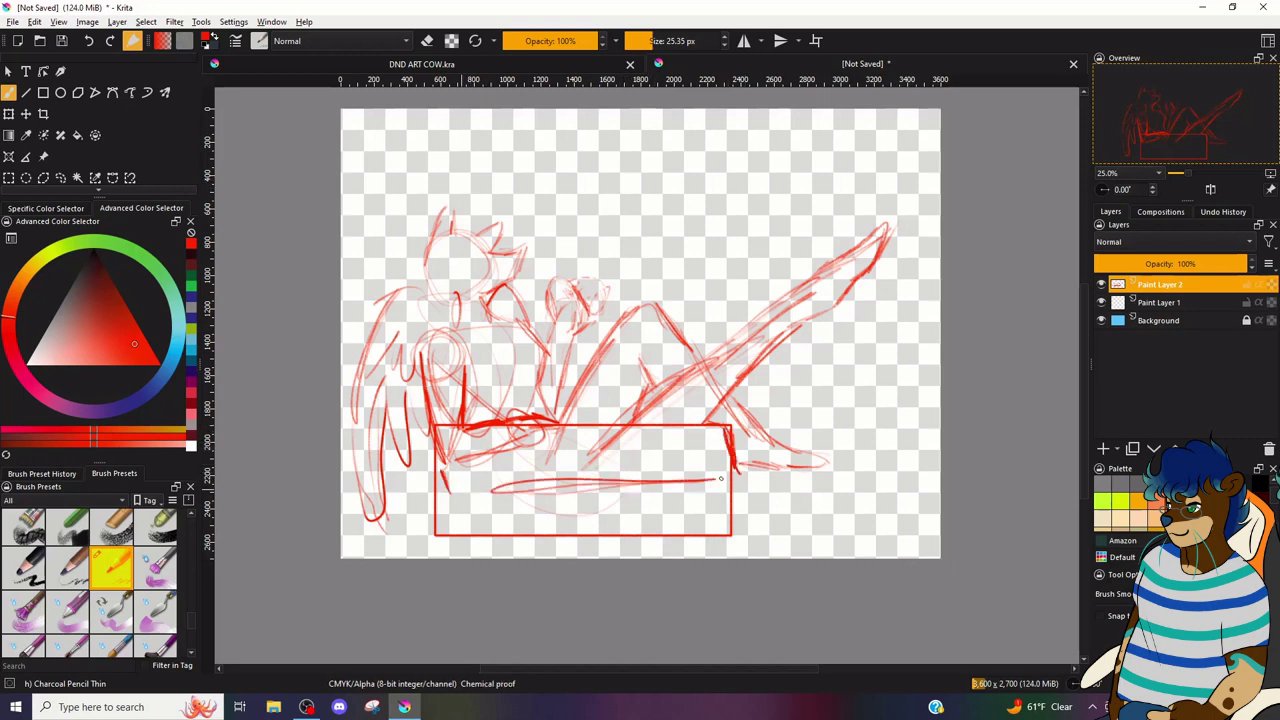
- Define the jaw and taller pointed ear, and sketch a headband across the forehead
mouse_move(450, 270)
mouse_down()
mouse_move(428, 290)
mouse_move(438, 298)
mouse_up()
mouse_move(440, 214)
mouse_down()
mouse_move(428, 252)
mouse_move(438, 224)
mouse_move(454, 230)
mouse_up()
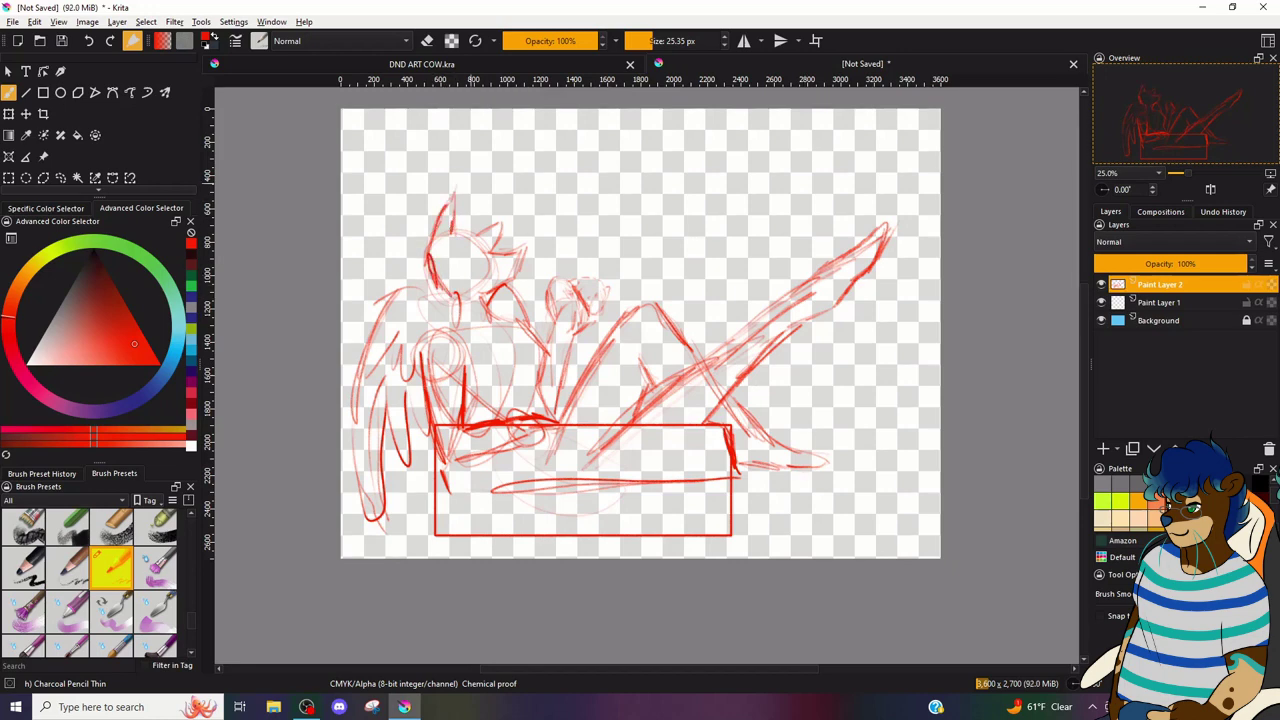
drag(484, 239, 495, 253)
drag(474, 242, 431, 256)
- Extend the long hair from the back of the head, adding locks down to the shoulder and outer edge
mouse_move(487, 248)
mouse_down()
mouse_move(432, 263)
mouse_move(396, 378)
mouse_up()
mouse_move(394, 306)
mouse_down()
mouse_move(384, 388)
mouse_move(420, 442)
mouse_up()
drag(412, 258, 342, 358)
drag(388, 282, 350, 346)
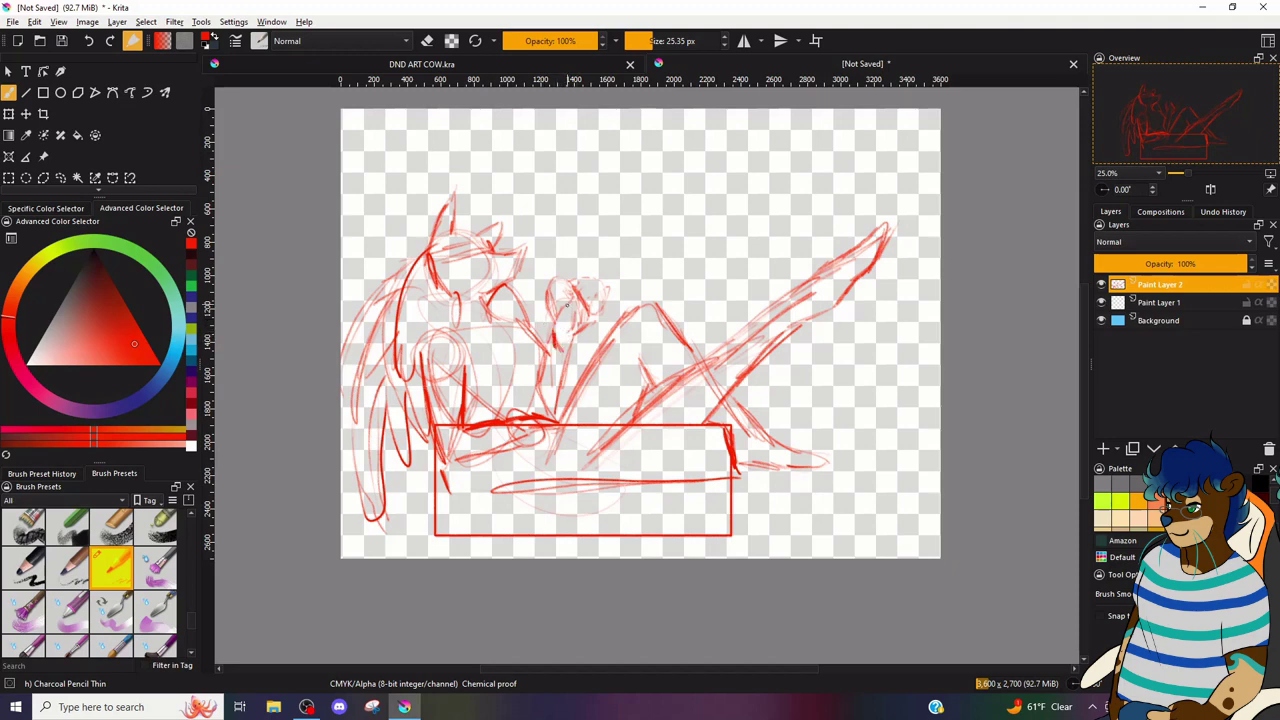
- Refine the raised hand, then sketch a collar around the neck and clothing details on the chest
drag(597, 297, 571, 349)
mouse_move(458, 313)
mouse_down()
mouse_move(493, 316)
mouse_move(460, 331)
mouse_move(462, 353)
mouse_move(447, 330)
mouse_up()
mouse_move(466, 367)
mouse_down()
mouse_move(467, 340)
mouse_move(452, 331)
mouse_move(541, 347)
mouse_up()
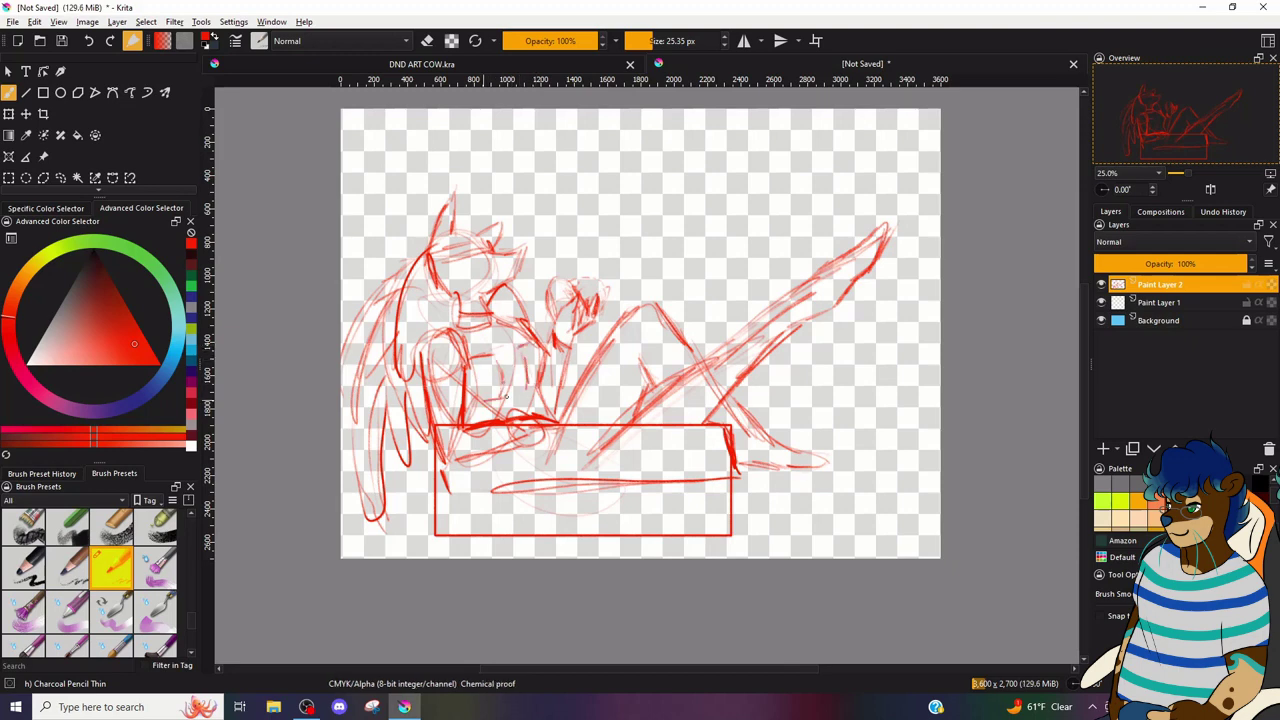
mouse_move(502, 367)
mouse_down()
mouse_move(531, 359)
mouse_move(499, 415)
mouse_up()
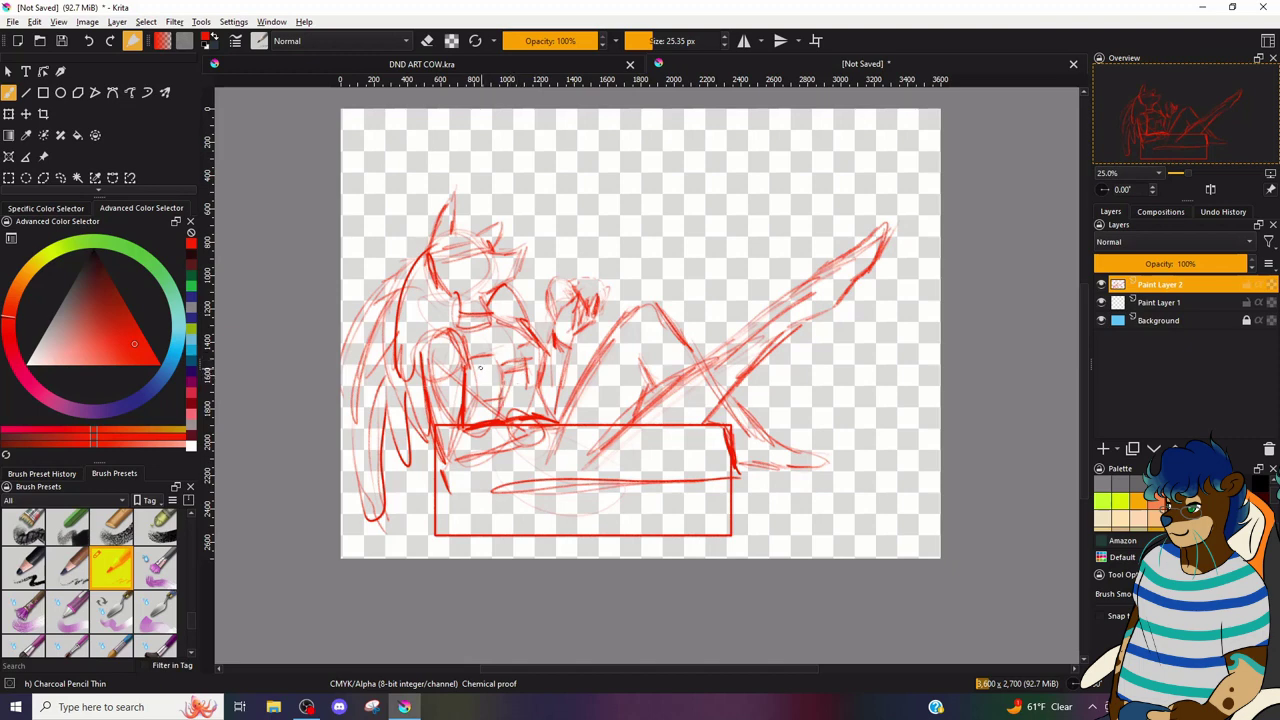
drag(482, 364, 493, 395)
- Darken the near shoulder and elbow, add a band around the arm, and refine the resting hand
mouse_move(440, 334)
mouse_down()
mouse_move(424, 390)
mouse_move(427, 372)
mouse_up()
mouse_move(426, 418)
mouse_down()
mouse_move(462, 406)
mouse_move(453, 462)
mouse_up()
drag(526, 421, 510, 434)
drag(519, 414, 543, 417)
drag(552, 422, 530, 432)
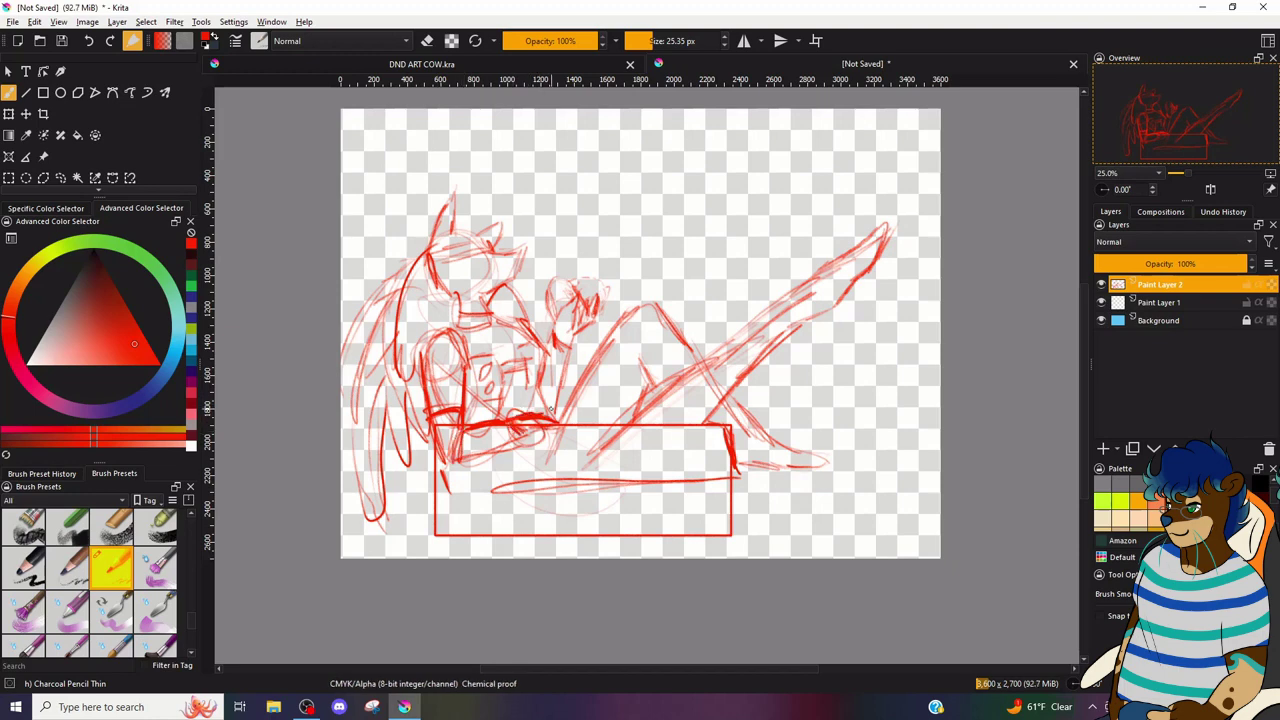
- Sketch bands across both legs and strengthen the raised leg's stocking and pointed foot outline
drag(642, 426, 664, 414)
drag(696, 370, 722, 394)
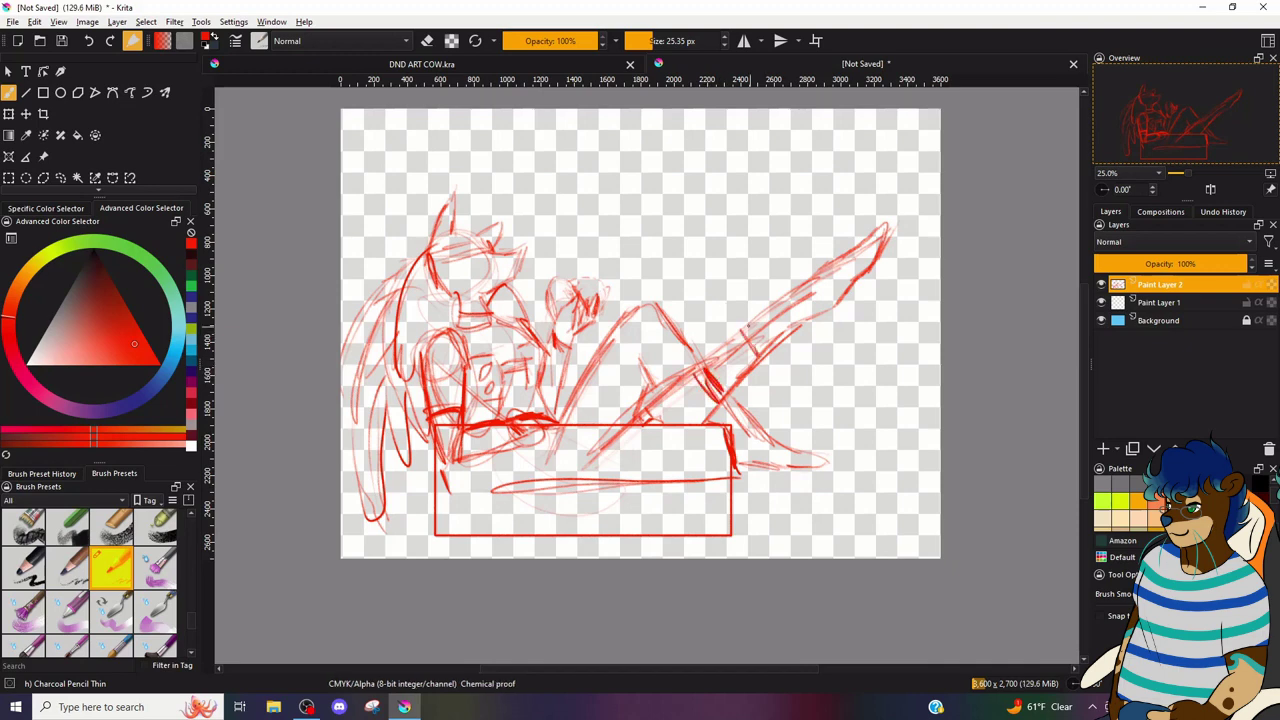
mouse_move(752, 326)
mouse_down()
mouse_move(740, 362)
mouse_move(705, 358)
mouse_up()
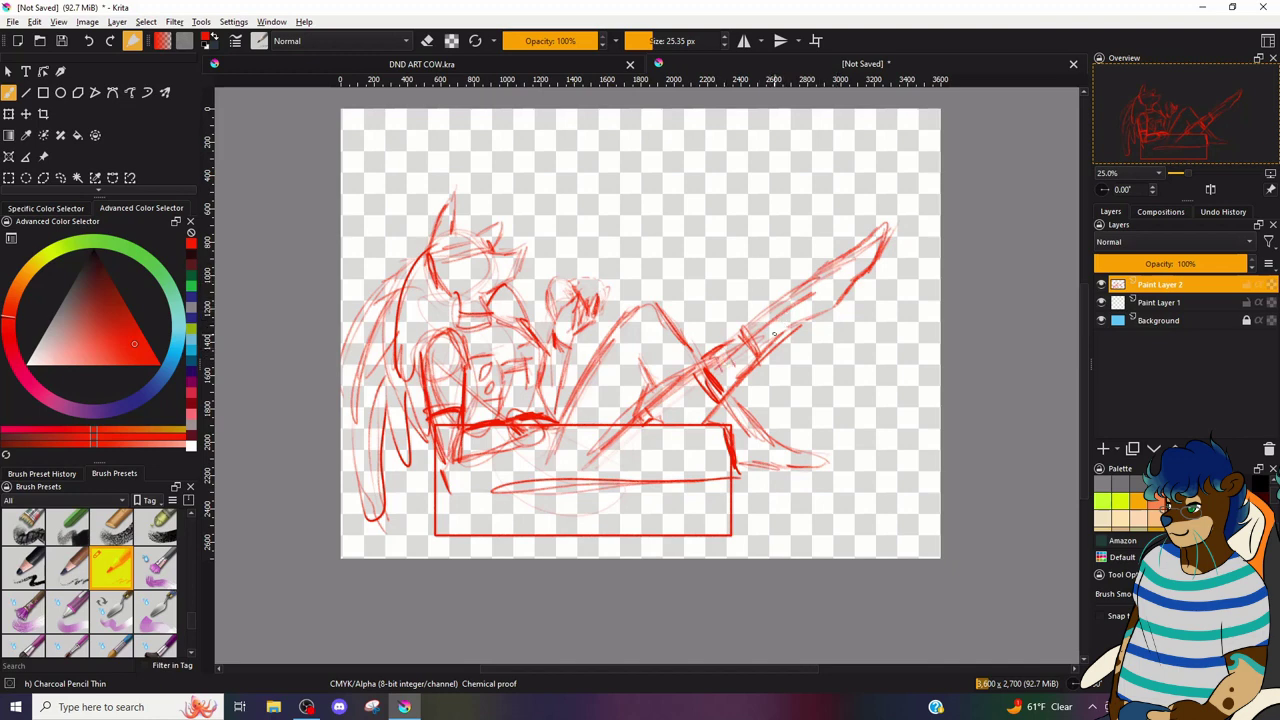
mouse_move(780, 310)
mouse_down()
mouse_move(764, 348)
mouse_move(762, 310)
mouse_up()
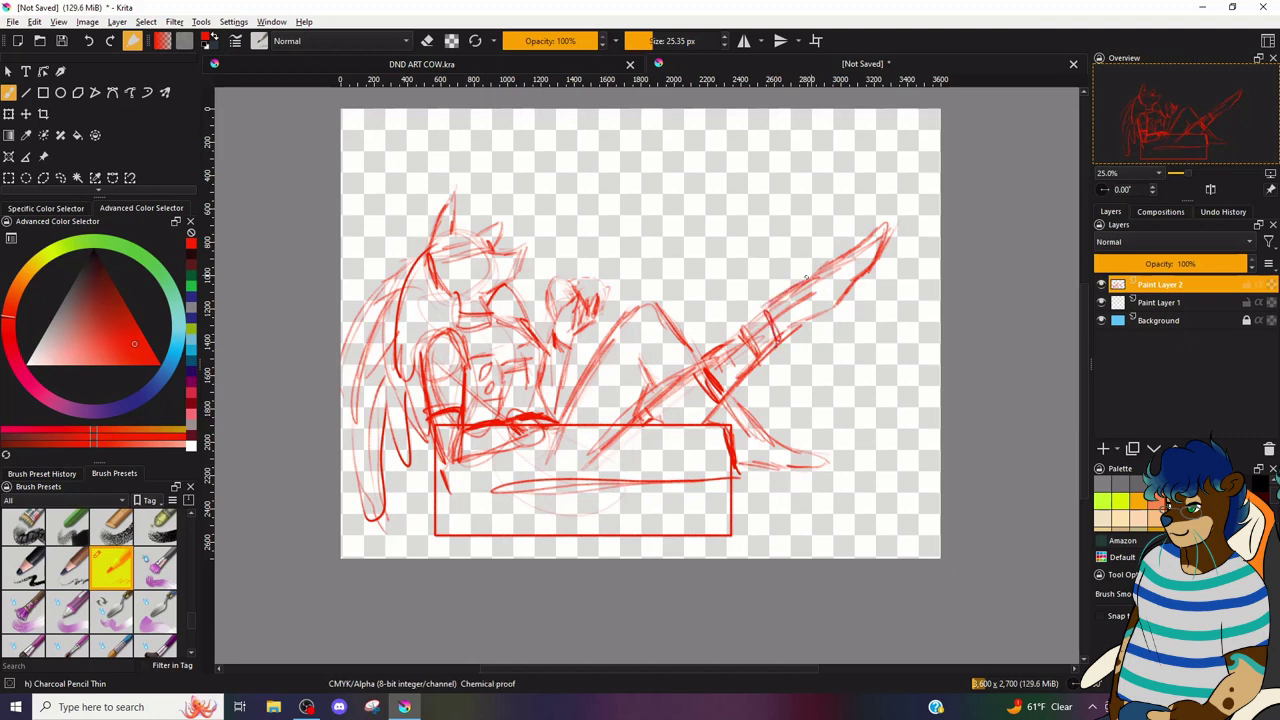
mouse_move(808, 274)
mouse_down()
mouse_move(878, 230)
mouse_move(852, 285)
mouse_up()
drag(806, 322, 878, 259)
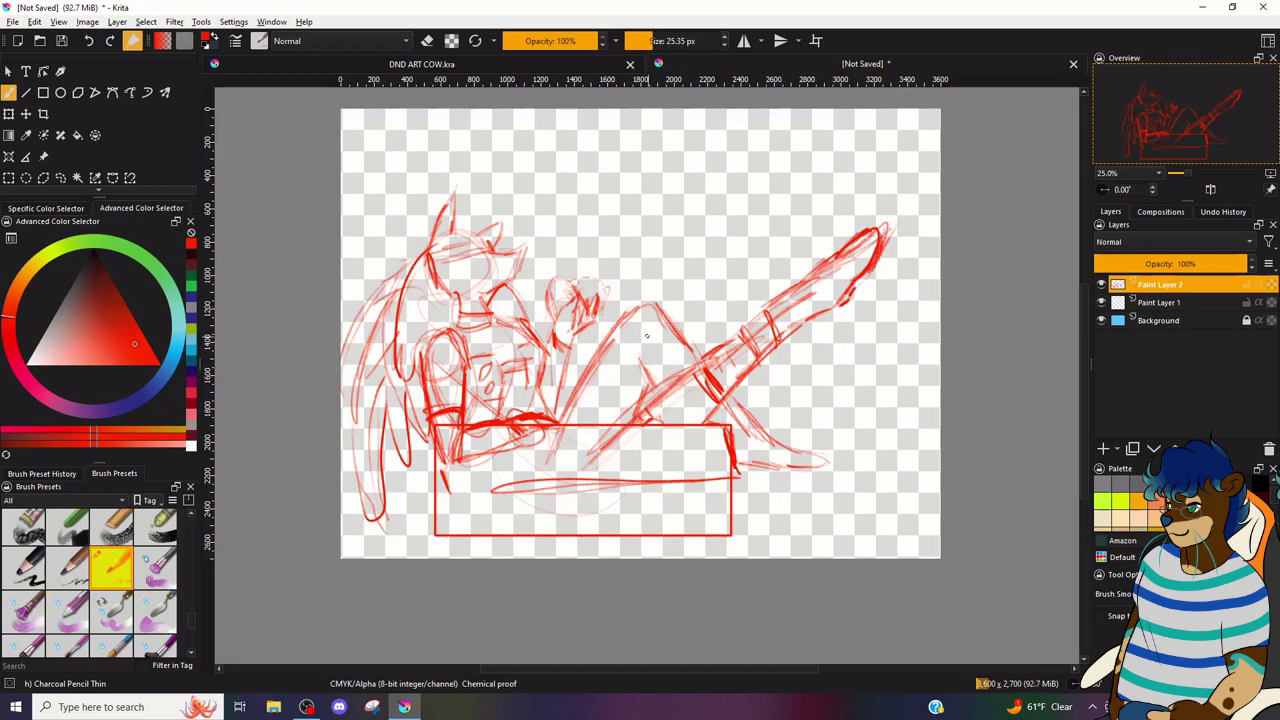
- Add a band and shading strokes around the bent knee, and firm up the flat foot's outline and sole
mouse_move(606, 352)
mouse_down()
mouse_move(646, 386)
mouse_move(680, 336)
mouse_move(641, 342)
mouse_up()
drag(651, 320, 650, 349)
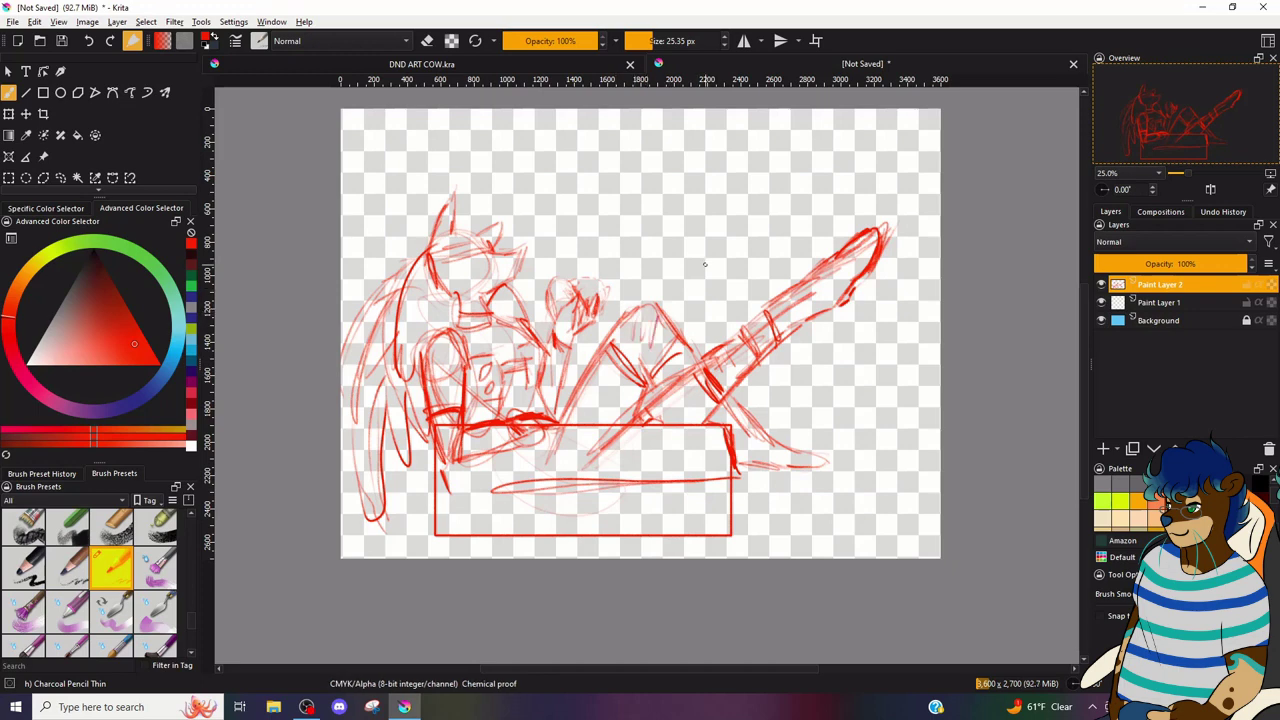
drag(548, 404, 551, 409)
drag(778, 441, 824, 467)
drag(739, 472, 814, 473)
drag(736, 472, 824, 473)
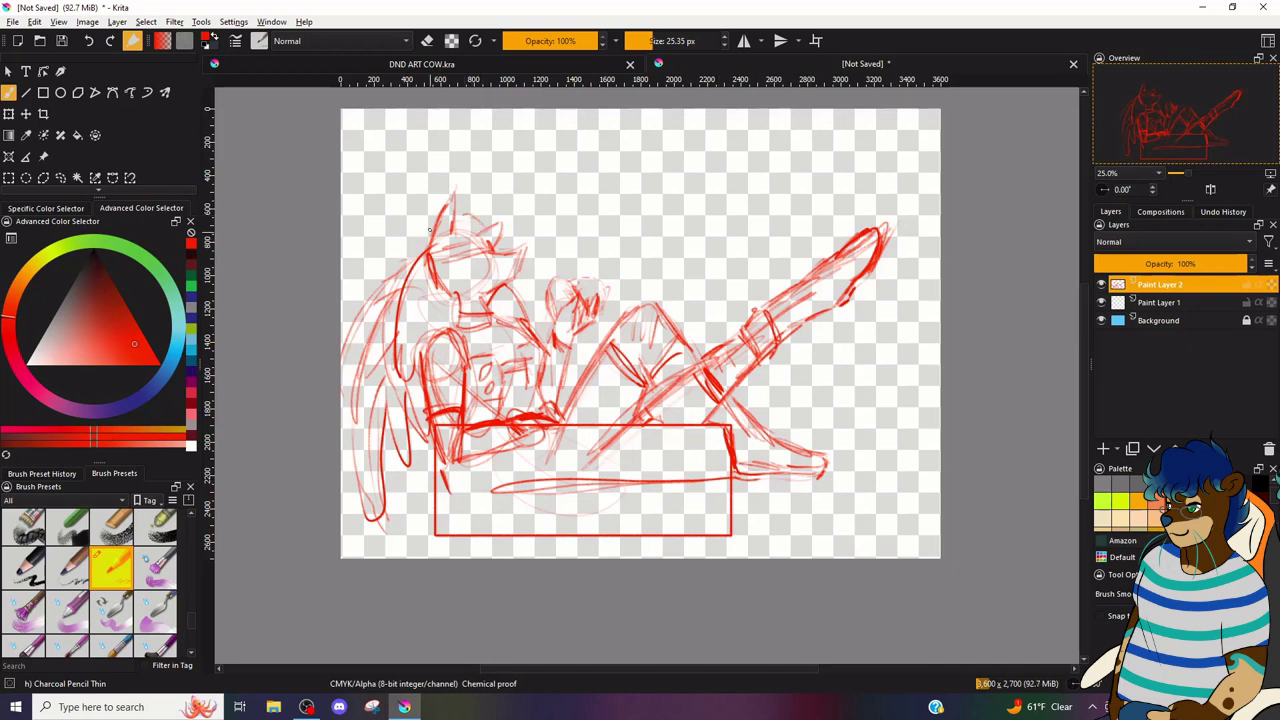
- Add hair strands beside the face, sketch the eye, and reinforce the top of the hair and the headband
mouse_move(431, 228)
mouse_down()
mouse_move(413, 247)
mouse_move(417, 338)
mouse_up()
mouse_move(442, 290)
mouse_down()
mouse_move(470, 338)
mouse_move(464, 373)
mouse_up()
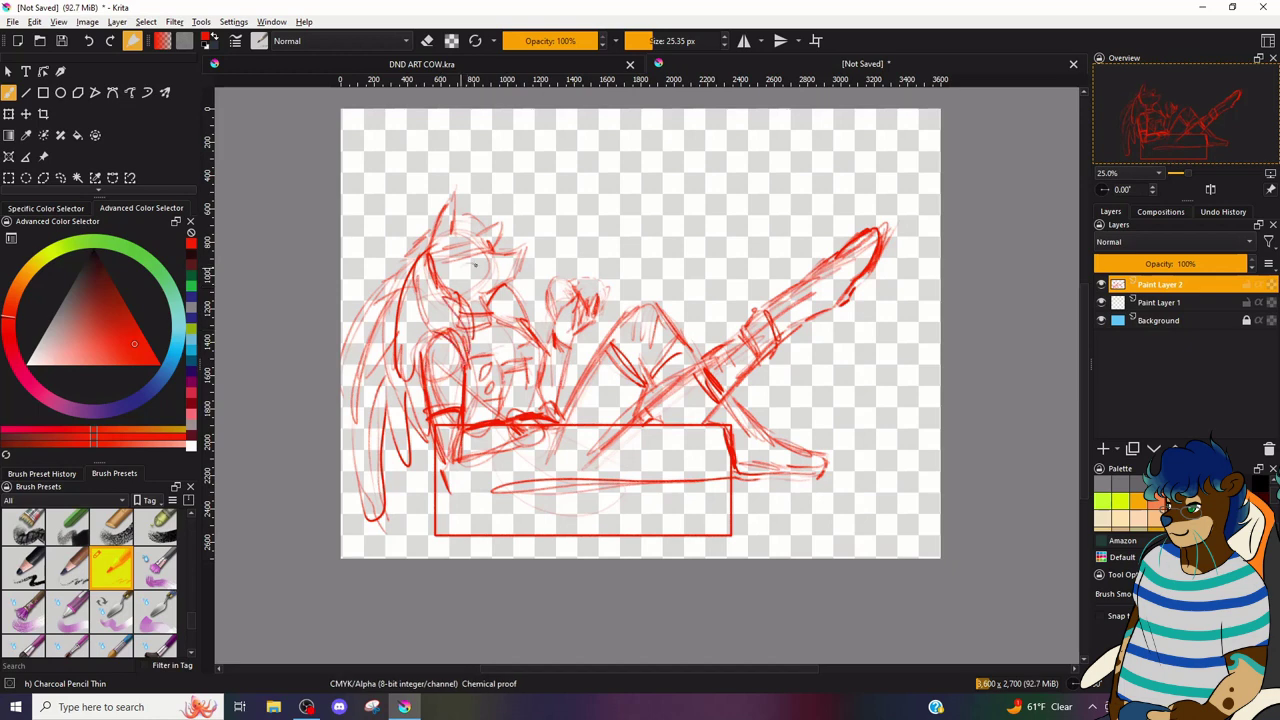
mouse_move(455, 268)
mouse_down()
mouse_move(478, 265)
mouse_move(461, 275)
mouse_up()
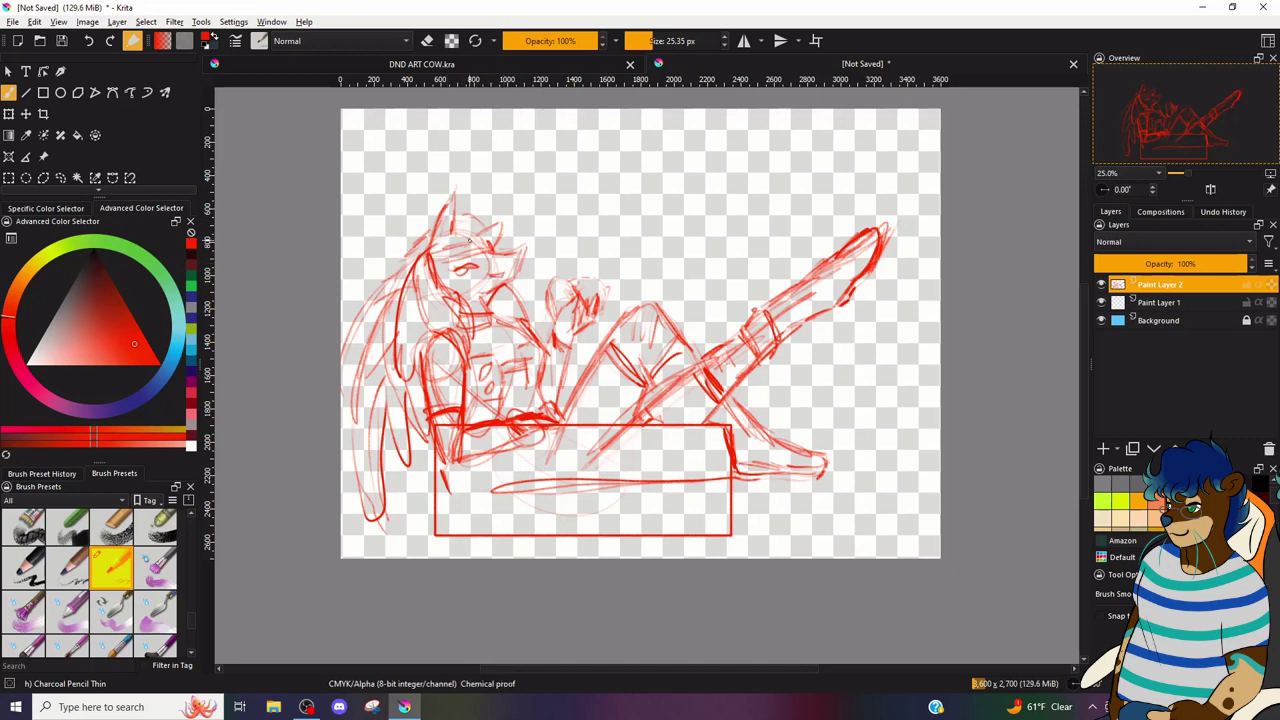
mouse_move(464, 211)
mouse_down()
mouse_move(484, 222)
mouse_move(386, 246)
mouse_move(399, 299)
mouse_up()
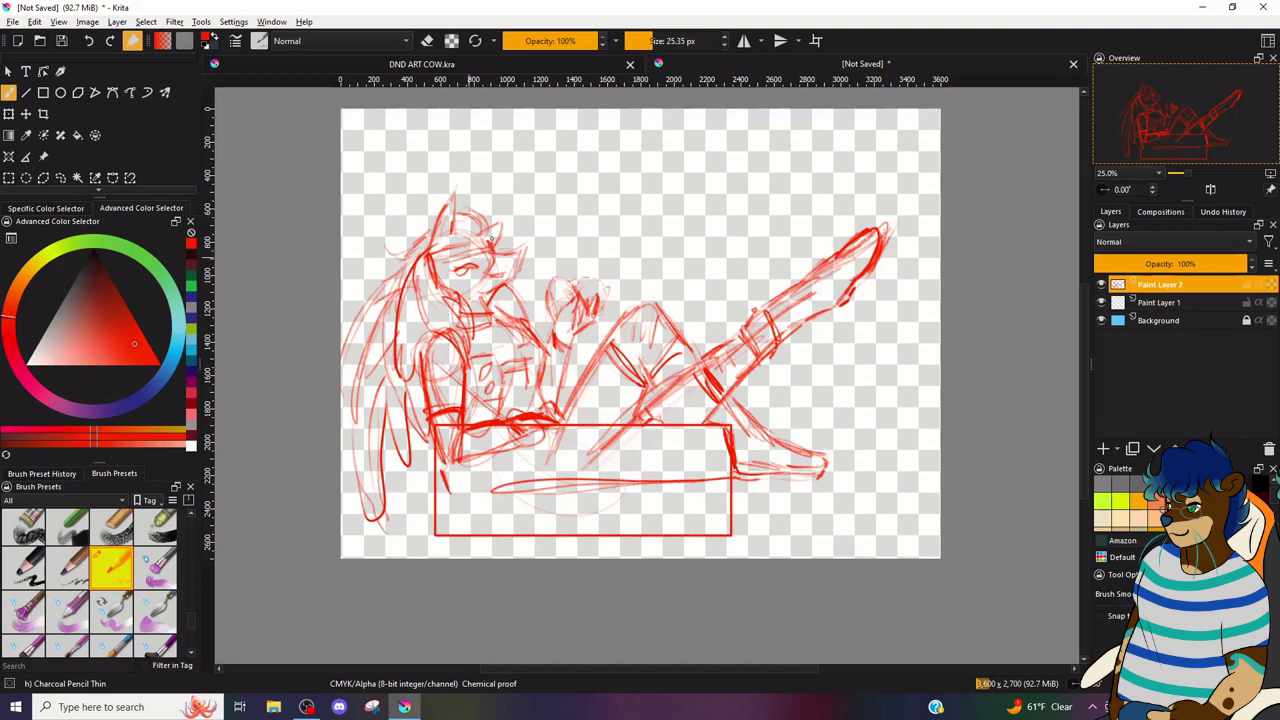
drag(490, 234, 448, 248)
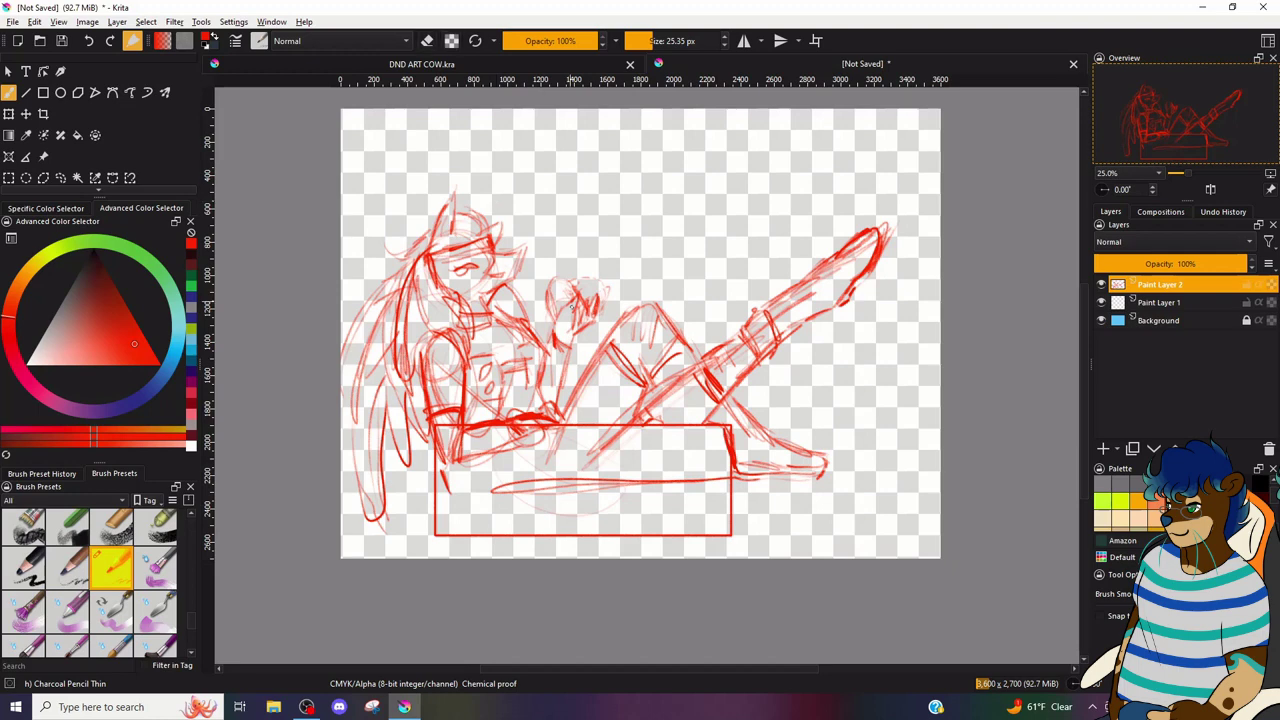
- Sketch a cupcake topped with a cherry in the raised hand
mouse_move(566, 318)
mouse_down()
mouse_move(607, 285)
mouse_move(599, 307)
mouse_up()
mouse_move(606, 286)
mouse_down()
mouse_move(580, 294)
mouse_move(568, 327)
mouse_move(570, 300)
mouse_move(596, 276)
mouse_up()
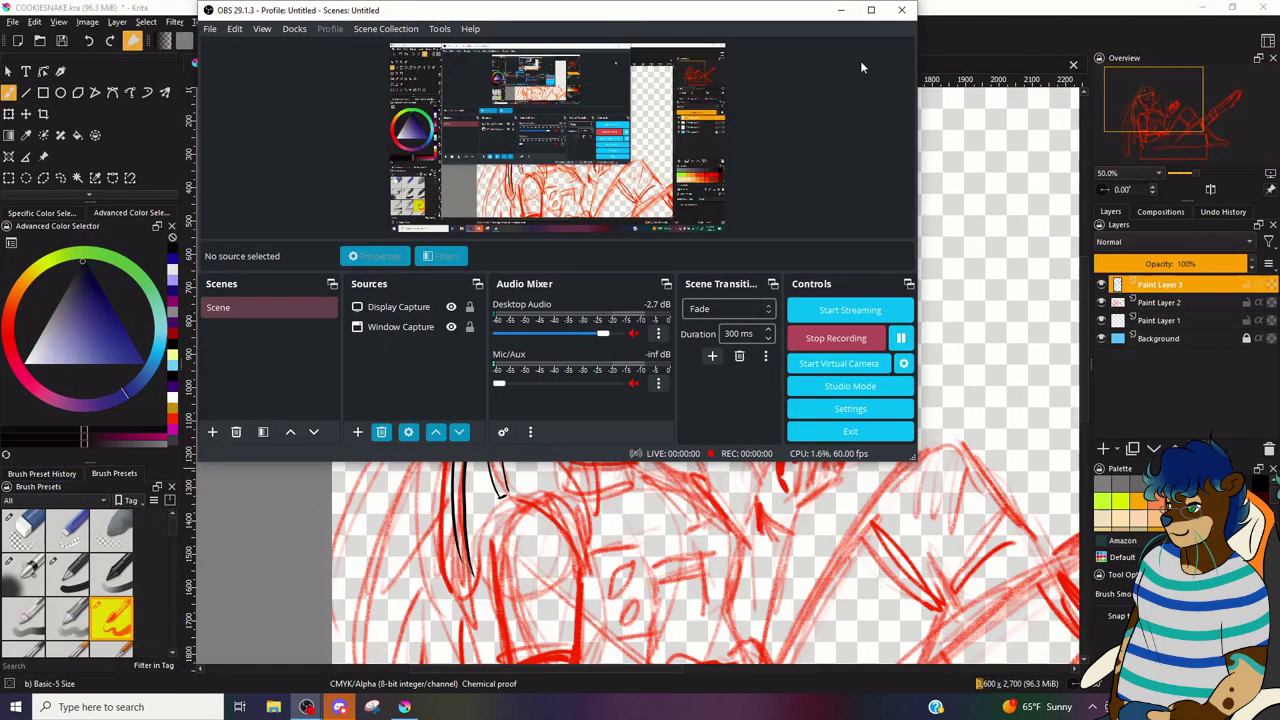
- Minimize the OBS window and dismiss its already-running notice to return to the drawing
click(845, 18)
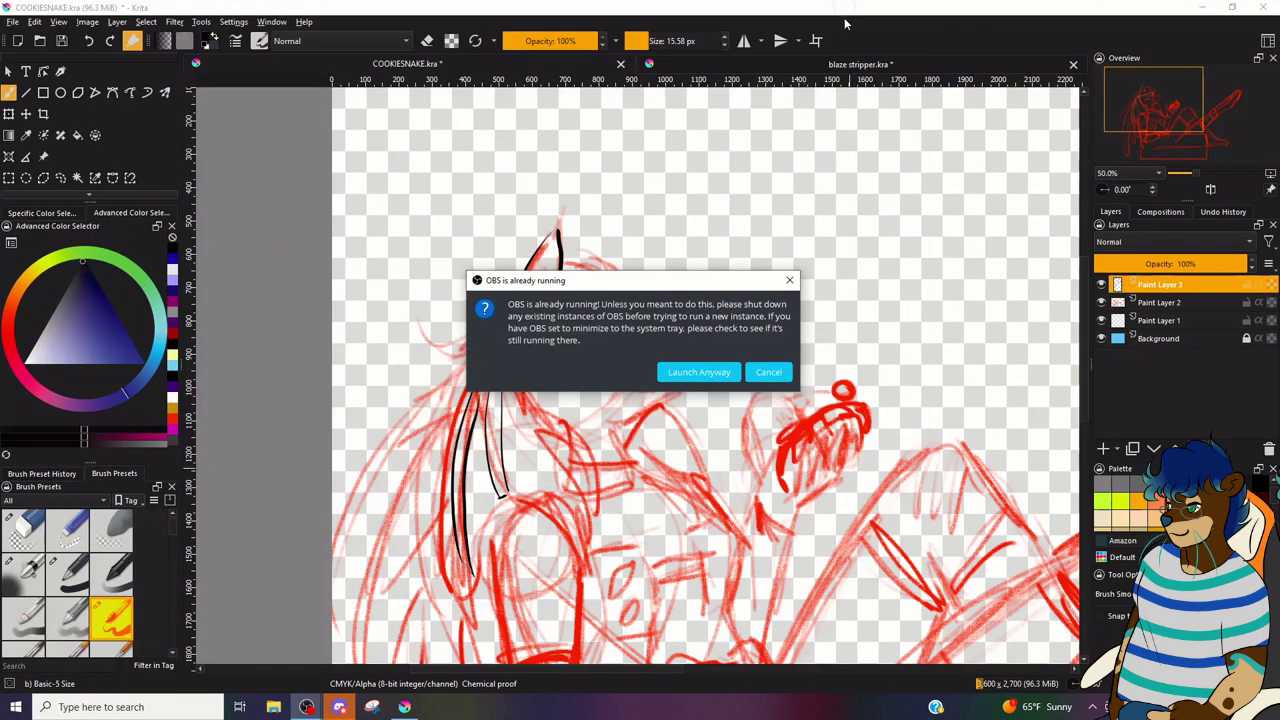
click(789, 281)
- Ink the muzzle in black on the top layer, from the headband around the snout to the jaw
mouse_move(642, 342)
mouse_down()
mouse_move(694, 340)
mouse_move(684, 388)
mouse_move(602, 422)
mouse_up()
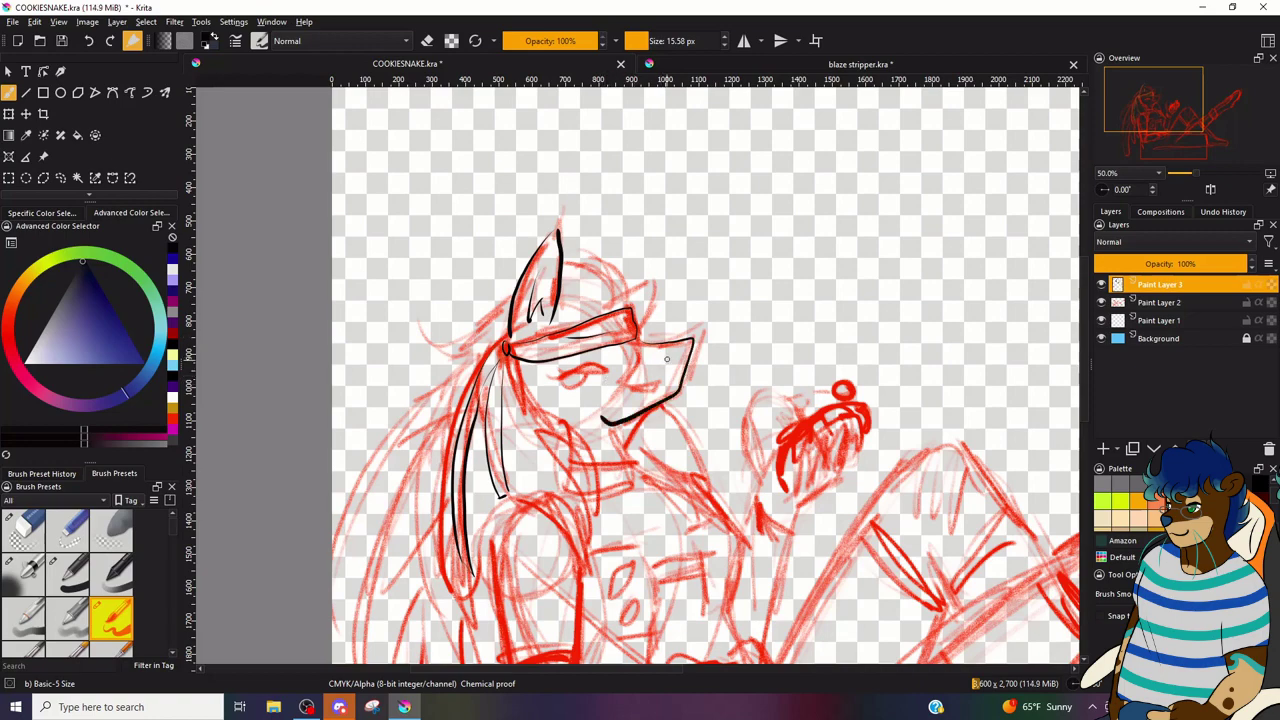
- Ink the eye in black below the headband, with a thick upper lid, lashes and a thin curved lower outline
key(ctrl+plus)
key(ctrl+plus)
key(ctrl+plus)
key(ctrl+plus)
mouse_move(277, 376)
mouse_down()
mouse_move(296, 385)
mouse_move(416, 338)
mouse_move(486, 341)
mouse_up()
key(ctrl+z)
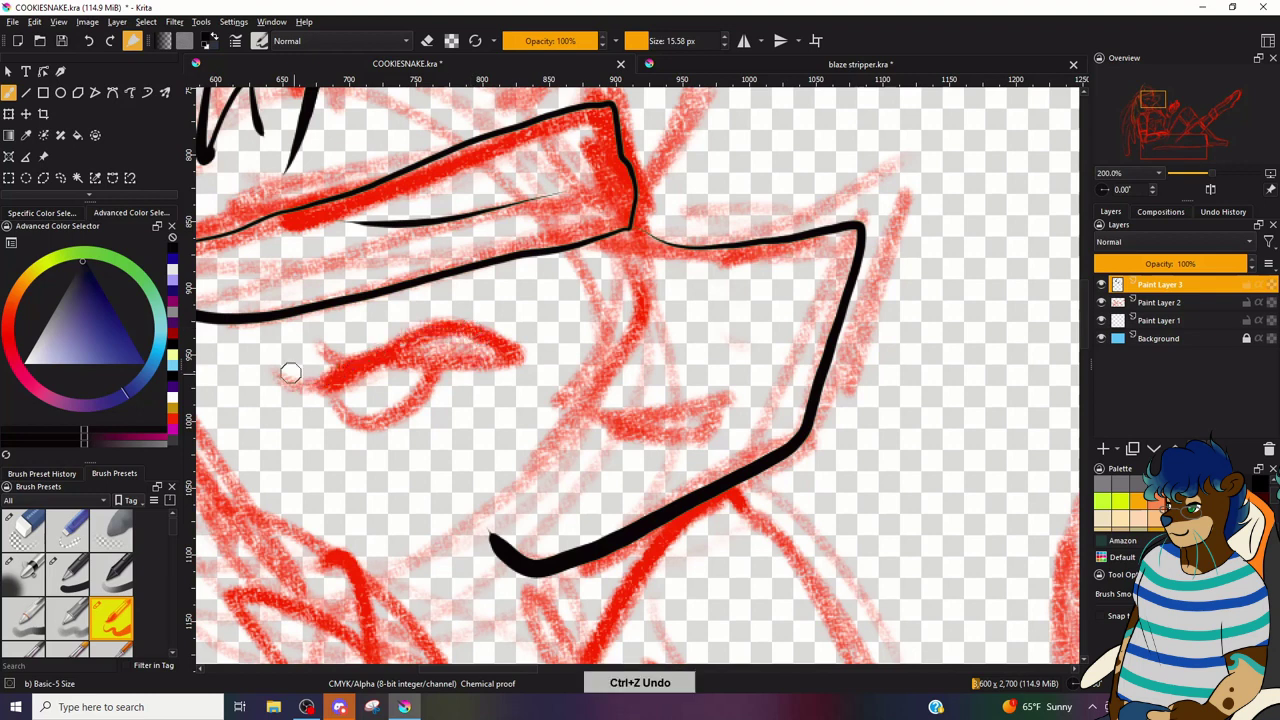
mouse_move(278, 380)
mouse_down()
mouse_move(404, 341)
mouse_move(467, 330)
mouse_move(522, 344)
mouse_up()
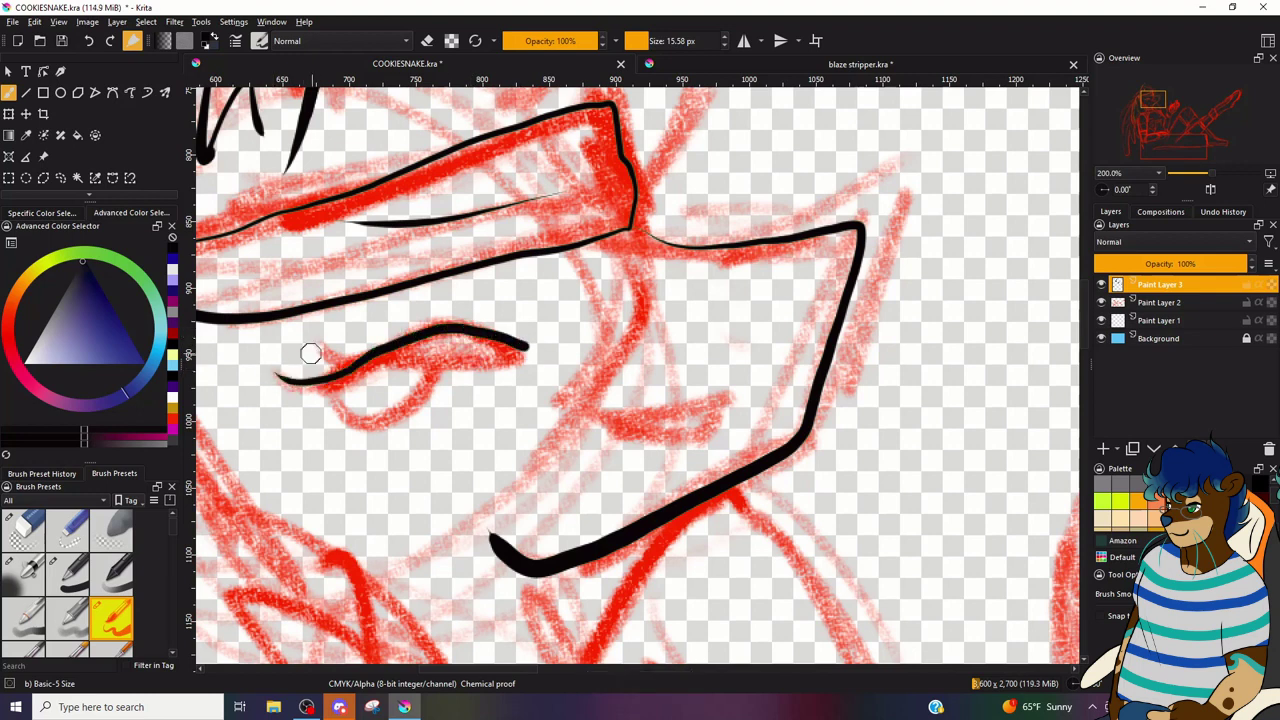
drag(316, 348, 348, 369)
mouse_move(450, 340)
mouse_down()
mouse_move(504, 352)
mouse_move(426, 338)
mouse_move(347, 347)
mouse_move(381, 352)
mouse_up()
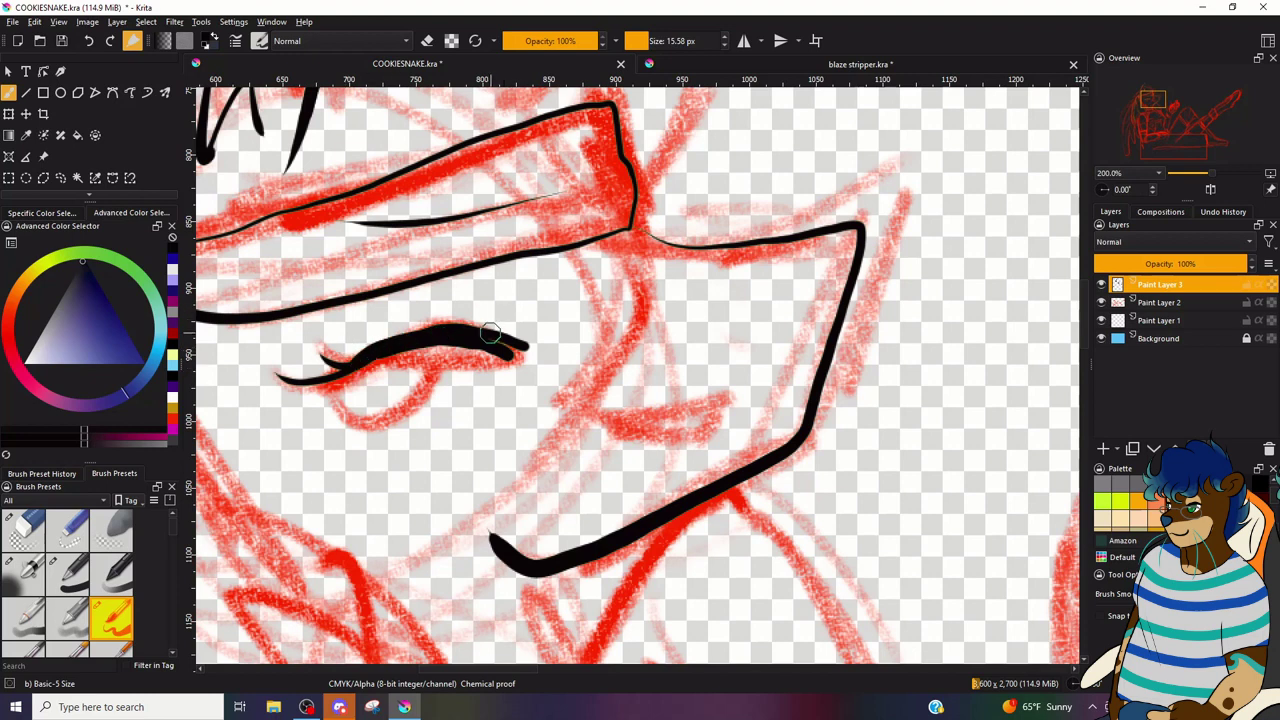
drag(484, 330, 477, 310)
mouse_move(330, 386)
mouse_down()
mouse_move(424, 396)
mouse_move(437, 342)
mouse_up()
- Ink the mouth lines near the tip of the muzzle and add a small nostril mark
mouse_move(782, 375)
mouse_down()
mouse_move(762, 415)
mouse_move(708, 406)
mouse_move(674, 430)
mouse_move(686, 428)
mouse_up()
key(ctrl+z)
mouse_move(779, 377)
mouse_down()
mouse_move(731, 394)
mouse_move(730, 420)
mouse_move(762, 413)
mouse_move(782, 375)
mouse_up()
key(ctrl+z)
drag(680, 405, 762, 412)
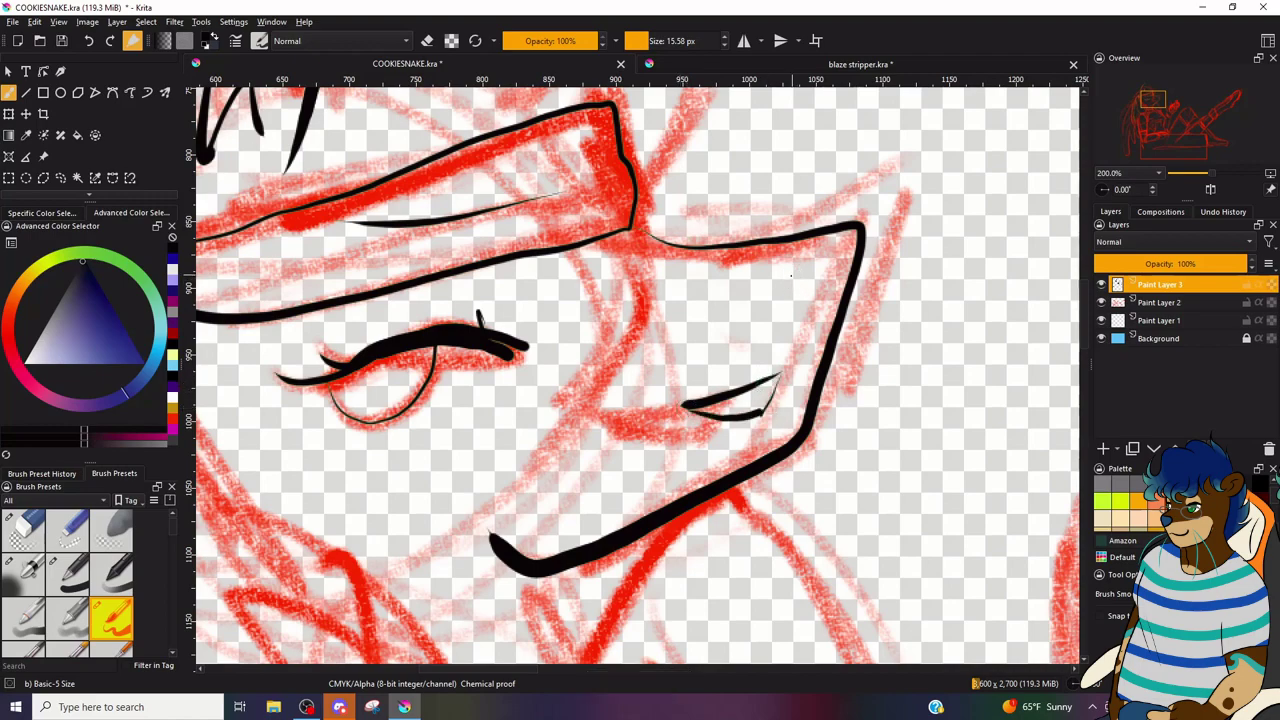
drag(792, 278, 806, 286)
- Ink the front of the neck below the jaw and the collar around it
drag(1165, 119, 1154, 106)
scroll(1158, 105, down, 1)
mouse_move(547, 362)
mouse_down()
mouse_move(572, 455)
mouse_move(488, 472)
mouse_up()
mouse_move(585, 472)
mouse_down()
mouse_move(586, 528)
mouse_move(506, 561)
mouse_up()
drag(535, 511, 511, 514)
key(ctrl+minus)
key(ctrl+minus)
key(ctrl+minus)
key(ctrl+plus)
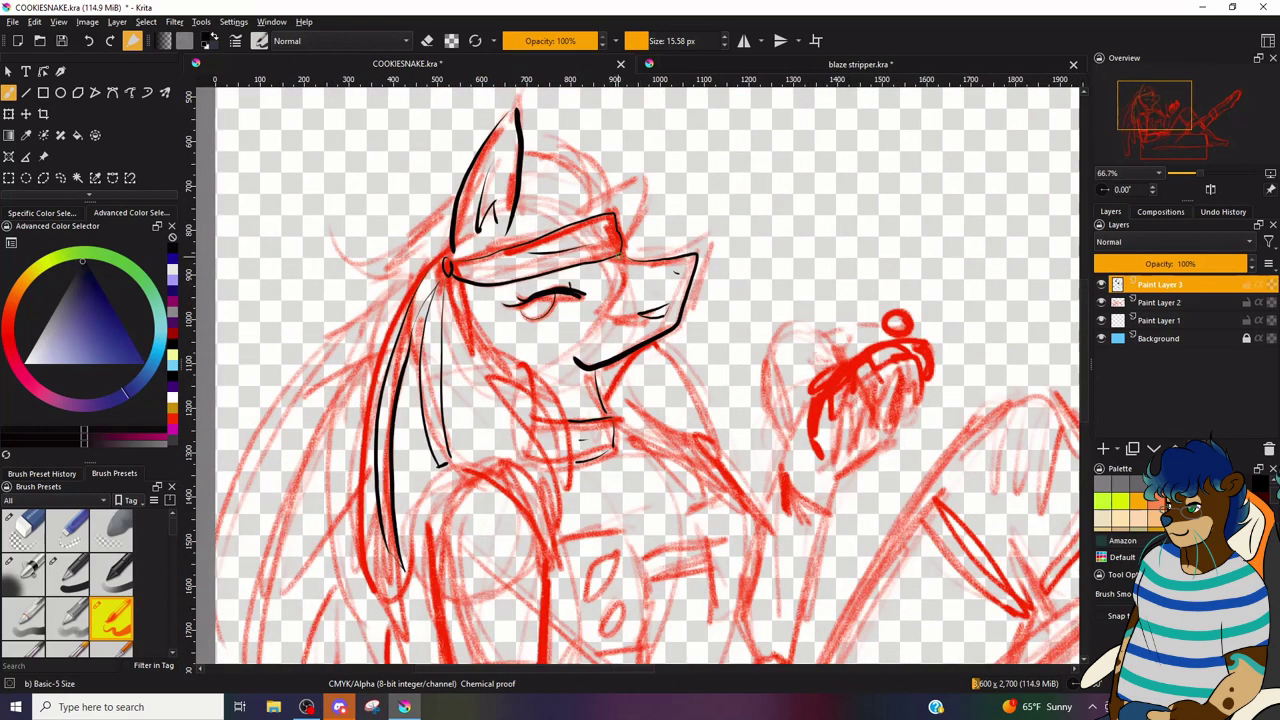
- Ink the brow detail beside the eye, the hair on top of the head, and the strand sweeping back behind the ear
drag(590, 266, 595, 284)
drag(608, 182, 545, 138)
key(ctrl+z)
mouse_move(610, 205)
mouse_down()
mouse_move(560, 136)
mouse_move(581, 176)
mouse_move(518, 148)
mouse_up()
mouse_move(445, 213)
mouse_down()
mouse_move(322, 238)
mouse_move(418, 269)
mouse_up()
key(ctrl+minus)
key(ctrl+minus)
key(ctrl+plus)
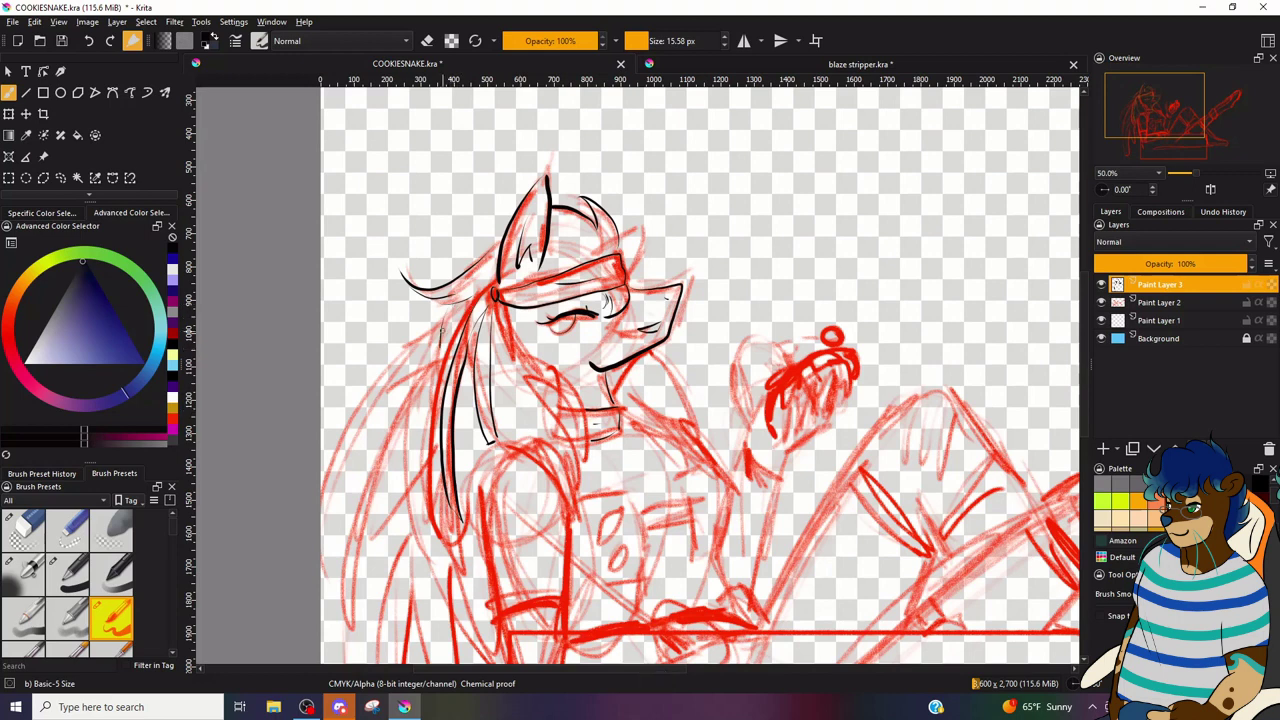
- Ink the hair strands behind the face and the shoulder curve with the locks falling over it
mouse_move(457, 303)
mouse_down()
mouse_move(437, 372)
mouse_move(479, 444)
mouse_move(570, 500)
mouse_up()
key(ctrl+z)
mouse_move(500, 447)
mouse_down()
mouse_move(544, 467)
mouse_move(577, 524)
mouse_up()
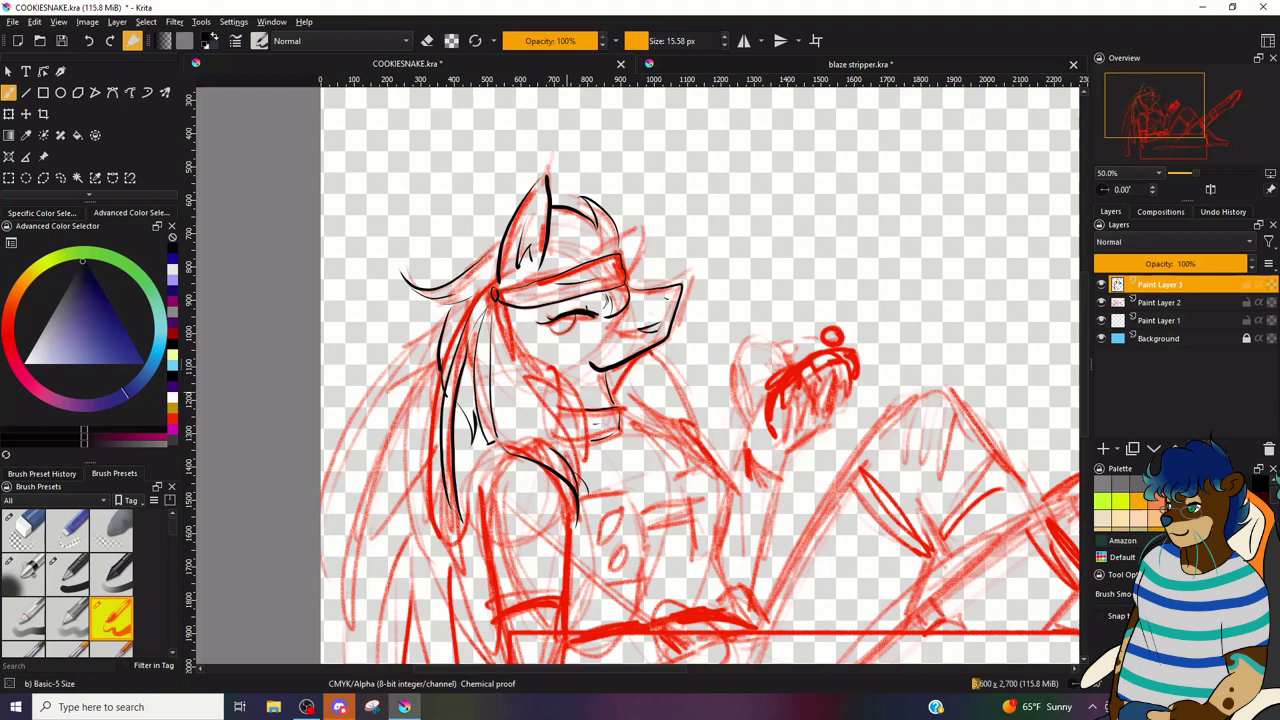
drag(587, 488, 562, 433)
drag(502, 368, 516, 418)
- Ink the cheek line below the headband, the pointed tufts under it, and the neck and collar contours
mouse_move(504, 309)
mouse_down()
mouse_move(525, 367)
mouse_move(554, 362)
mouse_move(538, 390)
mouse_move(573, 441)
mouse_up()
key(ctrl+z)
key(ctrl+z)
mouse_move(550, 393)
mouse_down()
mouse_move(582, 410)
mouse_move(582, 444)
mouse_up()
mouse_move(617, 365)
mouse_down()
mouse_move(643, 448)
mouse_move(616, 418)
mouse_up()
key(ctrl+minus)
key(ctrl+minus)
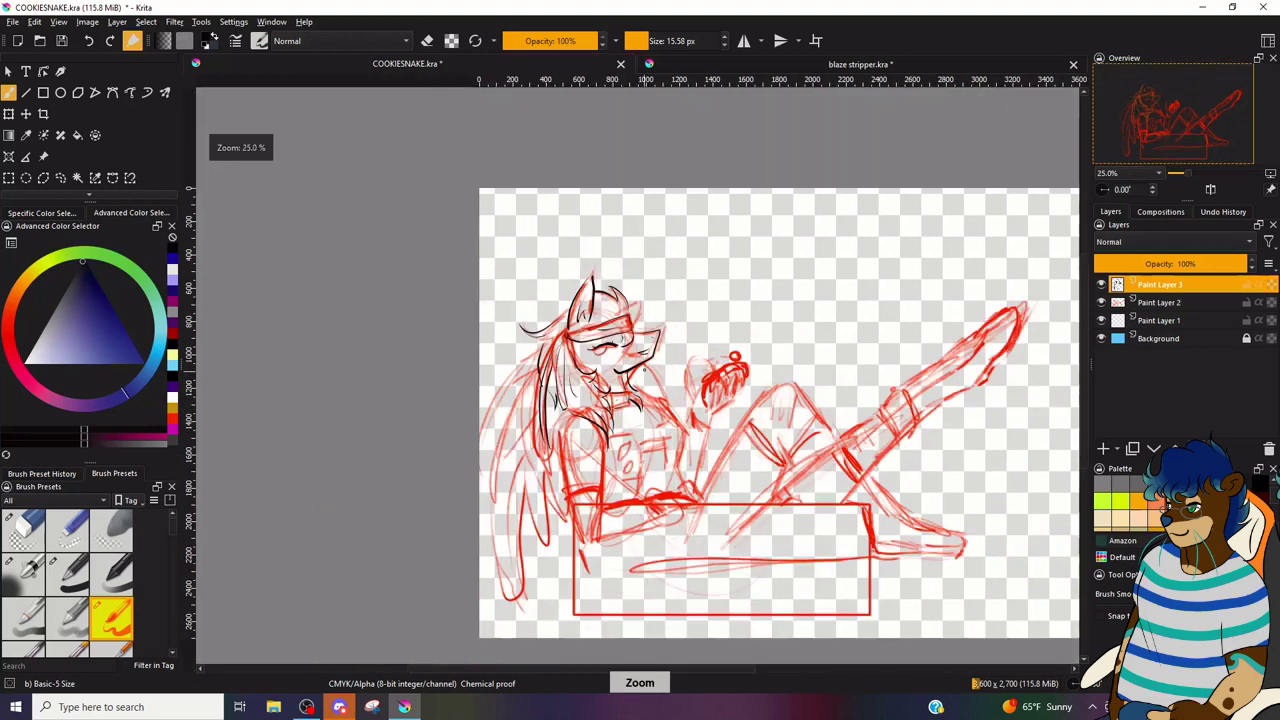
key(plus)
key(plus)
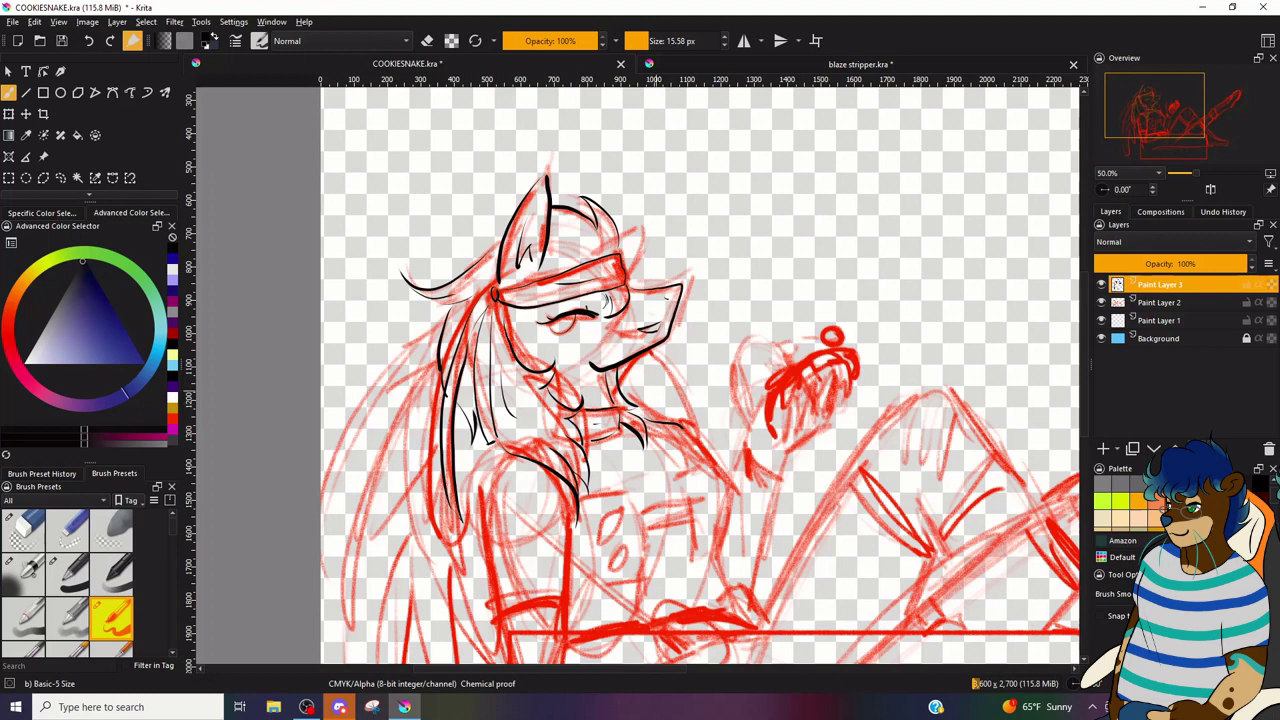
- Ink the vest strap over the far shoulder and the side panel hanging below it
mouse_move(658, 422)
mouse_down()
mouse_move(694, 458)
mouse_move(675, 480)
mouse_move(694, 560)
mouse_up()
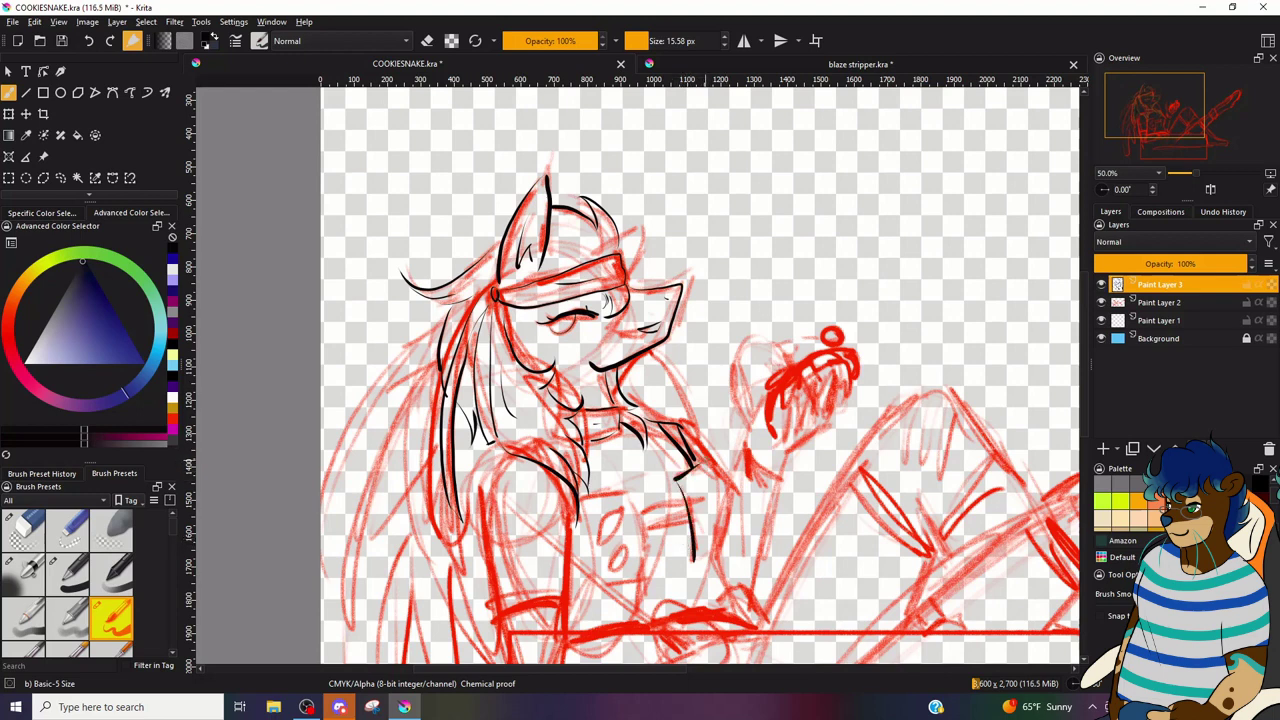
mouse_move(700, 462)
mouse_down()
mouse_move(728, 492)
mouse_move(720, 562)
mouse_move(698, 563)
mouse_up()
drag(690, 561, 719, 565)
- Ink the chest pouch outline and the two slanted oval details inside it
mouse_move(623, 492)
mouse_down()
mouse_move(645, 520)
mouse_move(641, 580)
mouse_up()
mouse_move(582, 498)
mouse_down()
mouse_move(625, 493)
mouse_move(587, 524)
mouse_move(606, 585)
mouse_move(638, 575)
mouse_up()
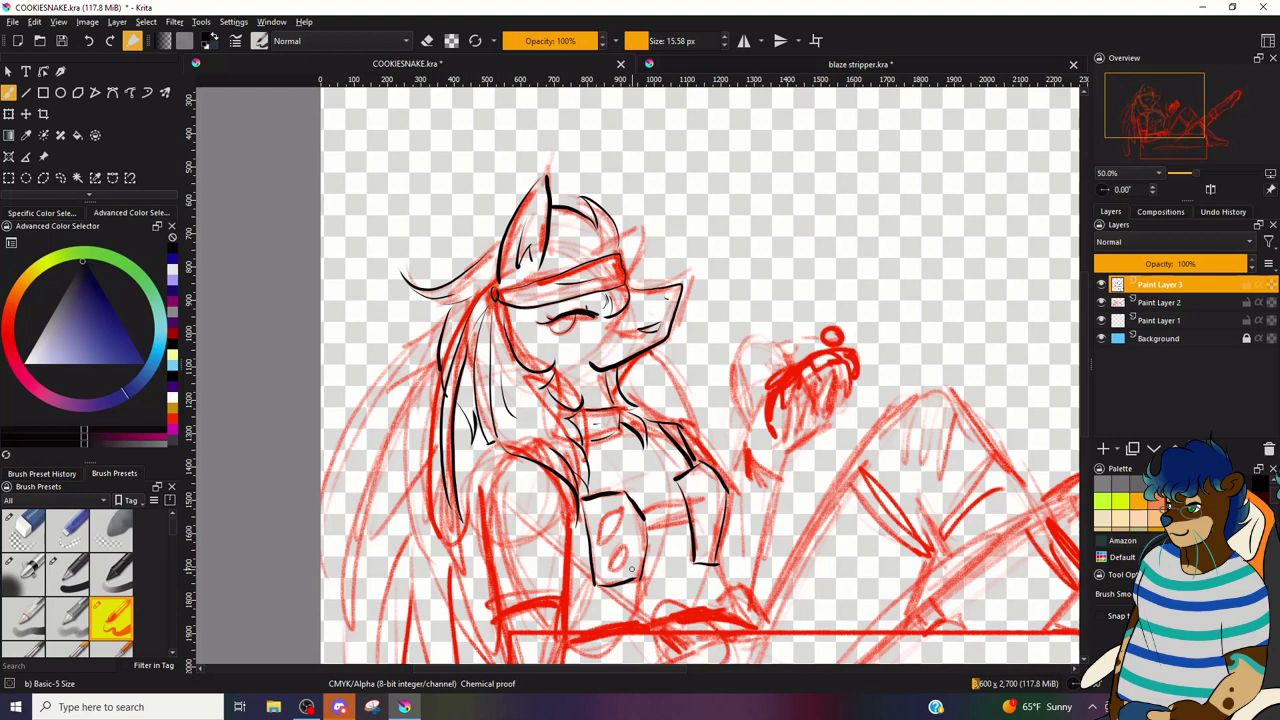
mouse_move(614, 512)
mouse_down()
mouse_move(600, 545)
mouse_move(622, 525)
mouse_move(614, 508)
mouse_up()
mouse_move(616, 563)
mouse_down()
mouse_move(612, 582)
mouse_move(628, 542)
mouse_up()
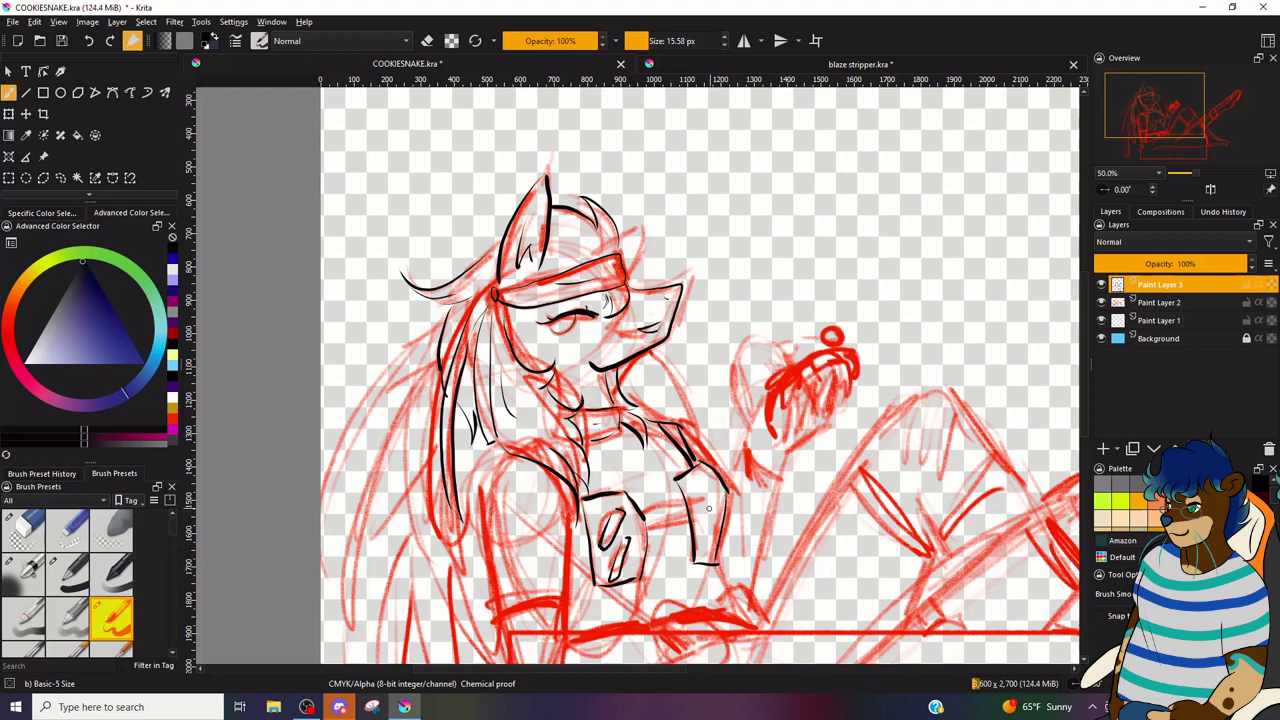
- Ink the square buckle on the vest's side panel and the straps on both sides of the chest pouch
mouse_move(718, 481)
mouse_down()
mouse_move(700, 494)
mouse_move(712, 510)
mouse_move(719, 482)
mouse_up()
mouse_move(646, 517)
mouse_down()
mouse_move(690, 508)
mouse_move(690, 521)
mouse_up()
drag(590, 540, 570, 546)
- Ink both sides of the near upper arm and the band around it above the elbow
drag(500, 452, 484, 596)
drag(566, 591, 572, 514)
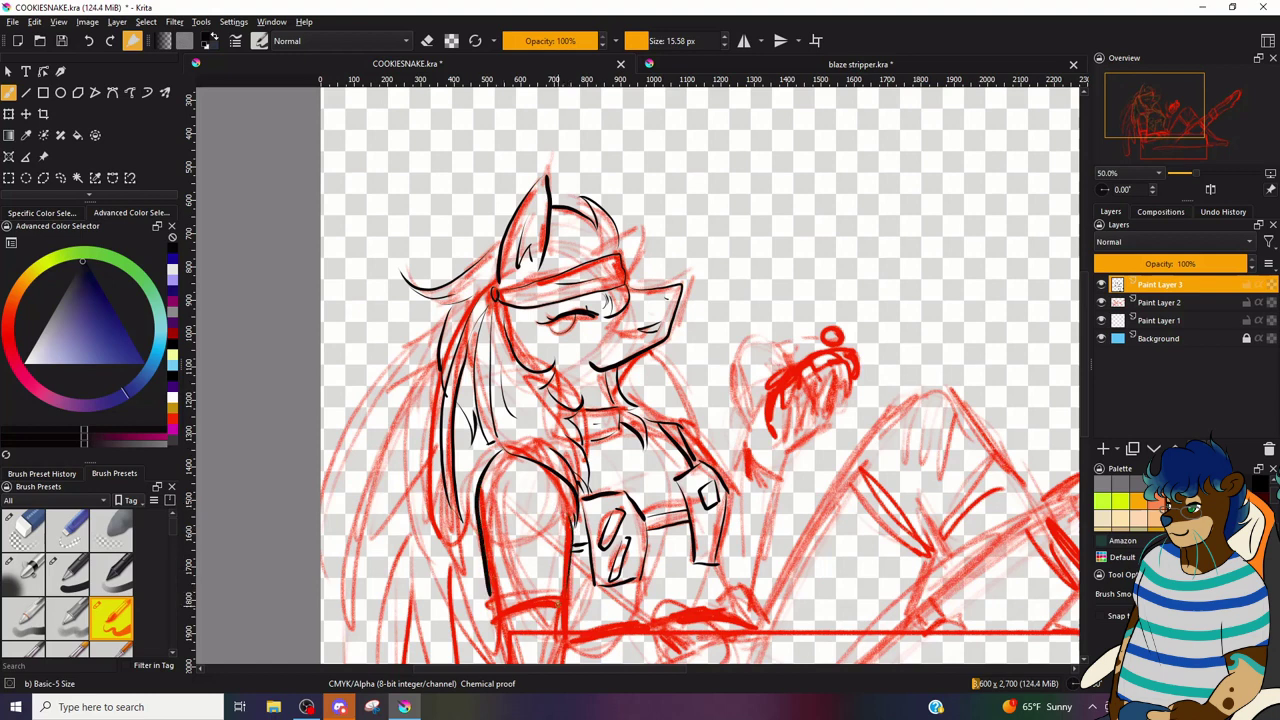
mouse_move(488, 596)
mouse_down()
mouse_move(568, 598)
mouse_move(496, 612)
mouse_move(566, 608)
mouse_up()
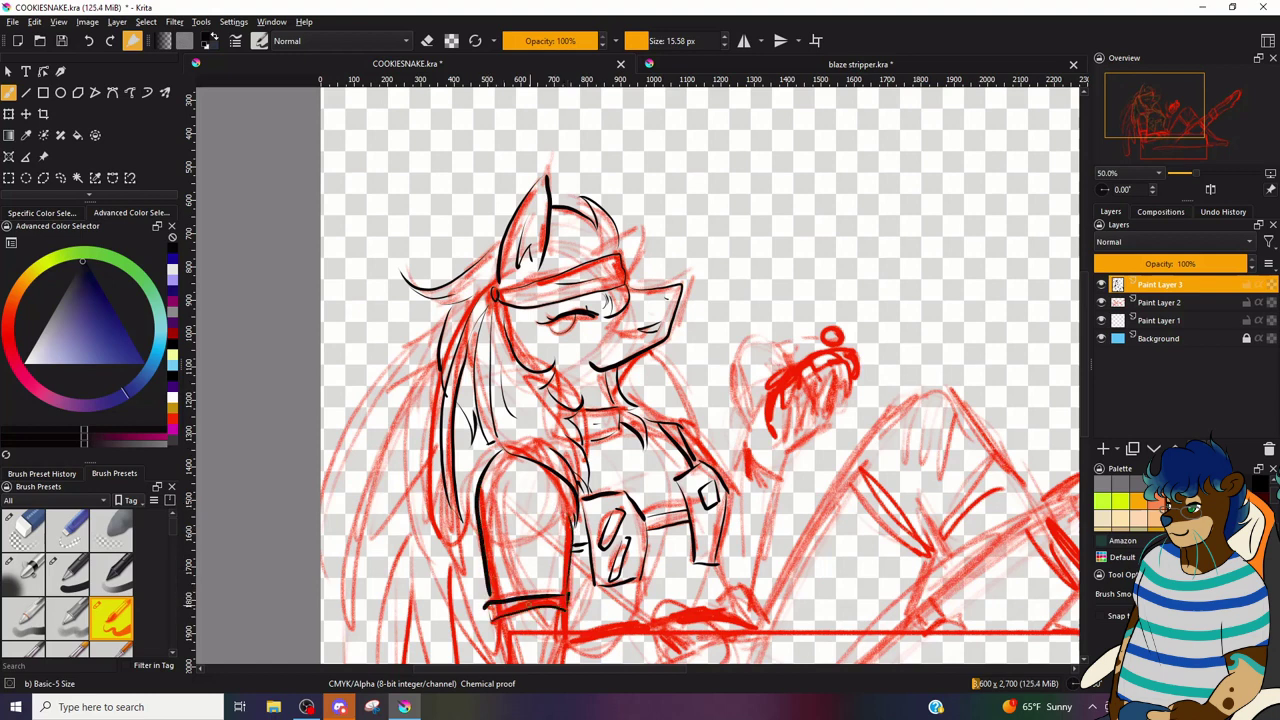
- Ink the near elbow below the arm band and the forearm resting across the top of the box
drag(1151, 114, 1146, 141)
key(ctrl+plus)
key(ctrl+plus)
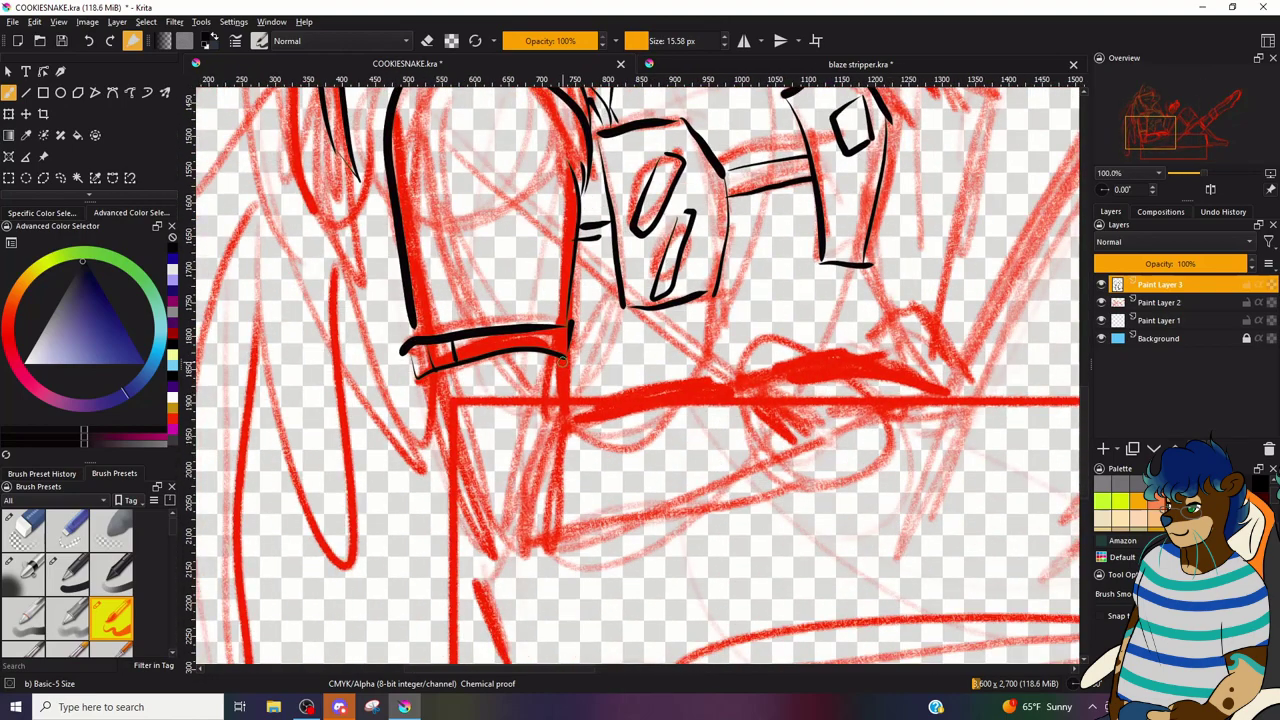
drag(566, 358, 540, 424)
drag(417, 378, 500, 542)
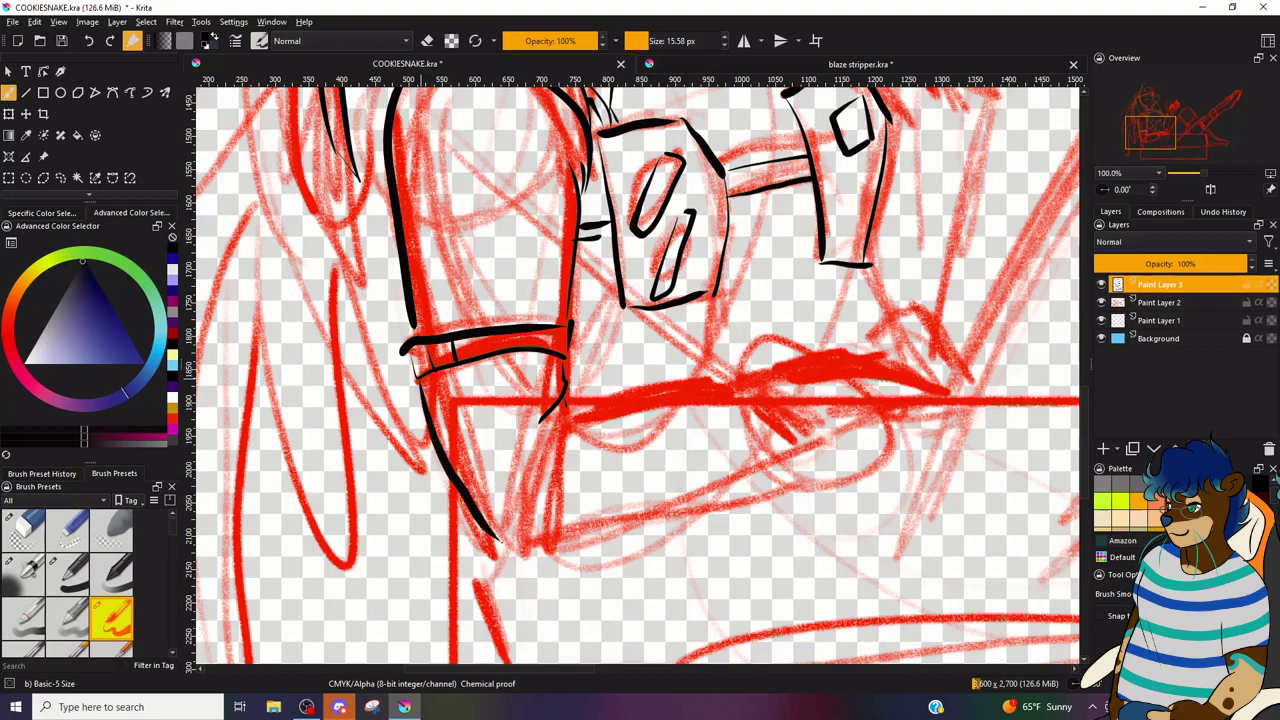
mouse_move(565, 400)
mouse_down()
mouse_move(529, 549)
mouse_move(551, 549)
mouse_move(572, 404)
mouse_up()
drag(498, 541, 524, 548)
mouse_move(572, 407)
mouse_down()
mouse_move(816, 361)
mouse_move(876, 394)
mouse_up()
mouse_move(558, 546)
mouse_down()
mouse_move(621, 528)
mouse_move(875, 398)
mouse_up()
mouse_move(818, 357)
mouse_down()
mouse_move(900, 364)
mouse_move(945, 398)
mouse_move(880, 395)
mouse_up()
- Ink the far side of the waist, short crease lines on the chest, and the belly lines above the resting forearm
key(ctrl+minus)
key(ctrl+minus)
key(ctrl+minus)
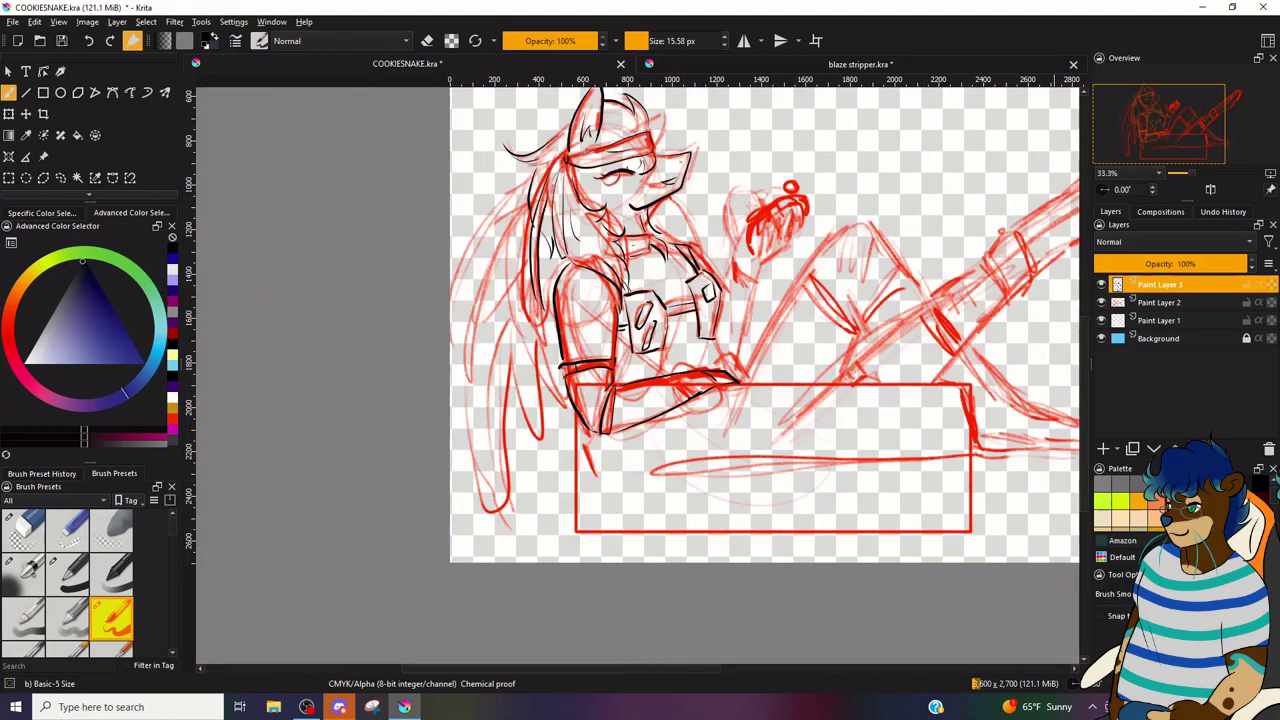
key(ctrl+plus)
key(ctrl+plus)
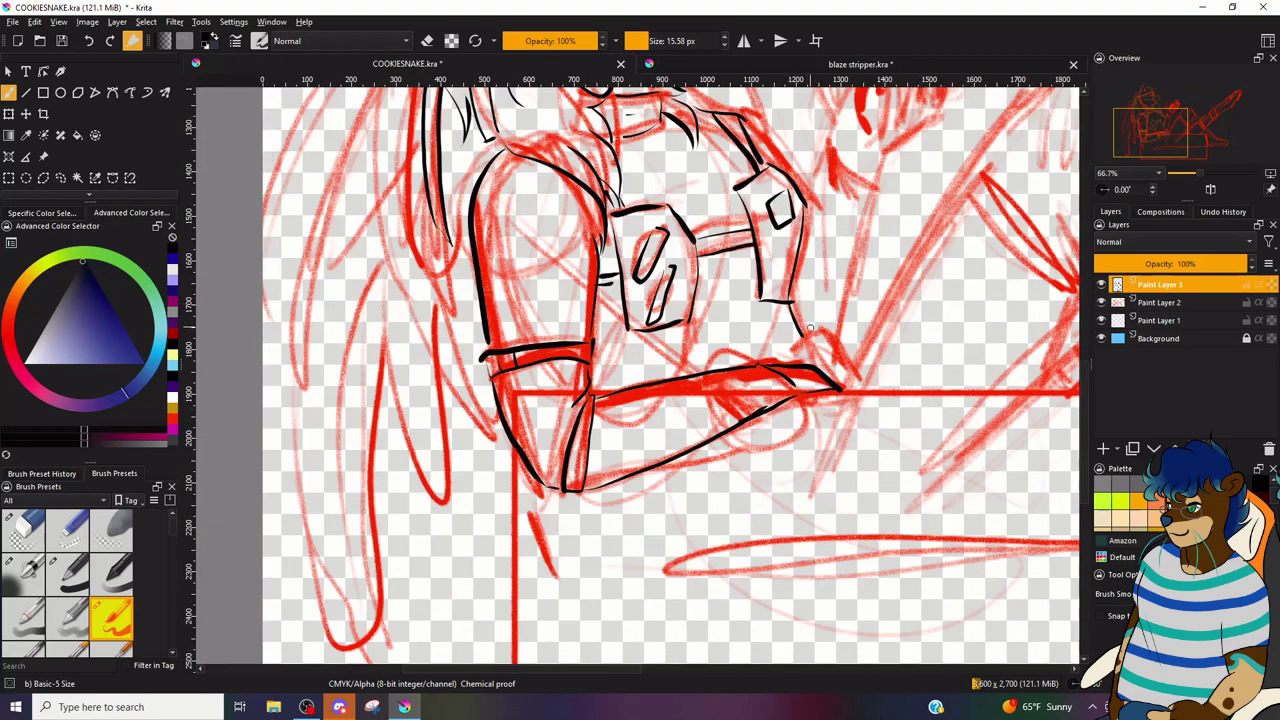
mouse_move(669, 192)
mouse_down()
mouse_move(691, 168)
mouse_move(720, 177)
mouse_up()
mouse_move(690, 352)
mouse_down()
mouse_move(635, 371)
mouse_move(700, 372)
mouse_move(657, 382)
mouse_up()
- Ink the raised forearm from elbow to wrist and the hand with fingers curled around the cupcake
drag(1159, 134, 1176, 117)
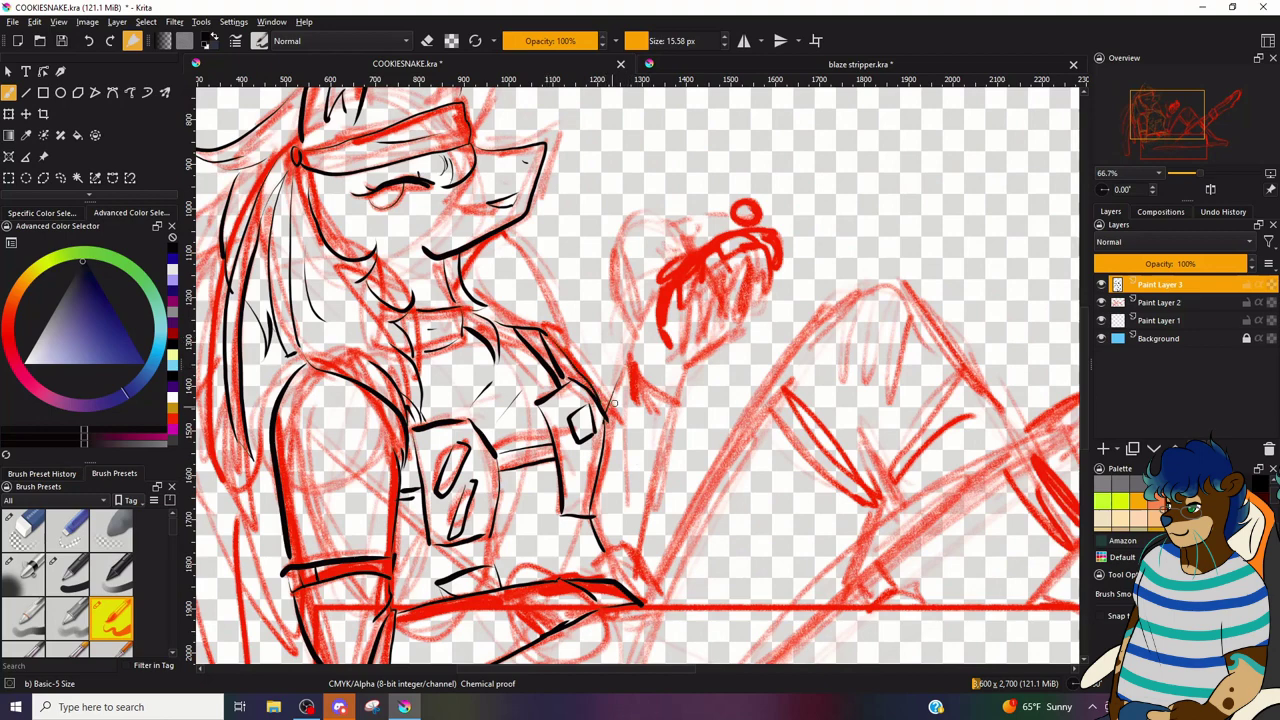
mouse_move(628, 355)
mouse_down()
mouse_move(678, 407)
mouse_move(640, 552)
mouse_move(620, 564)
mouse_move(656, 580)
mouse_up()
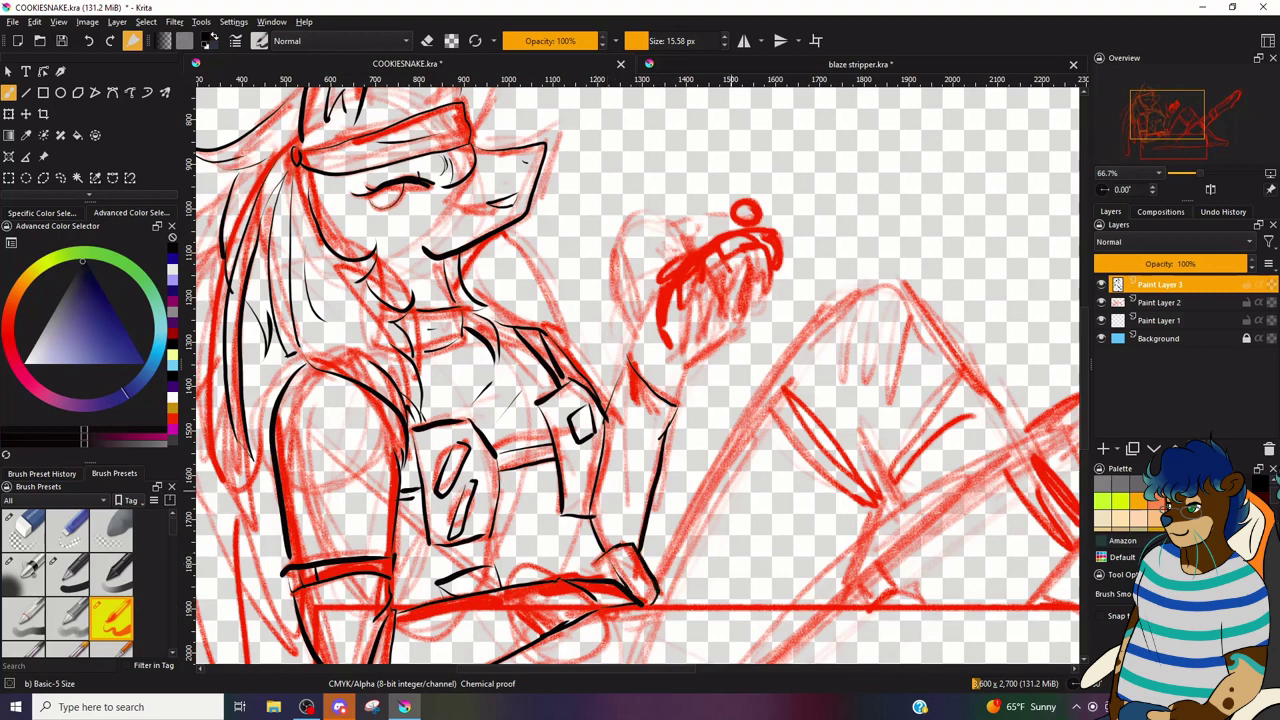
mouse_move(626, 354)
mouse_down()
mouse_move(612, 396)
mouse_move(740, 330)
mouse_move(684, 336)
mouse_move(698, 288)
mouse_move(704, 332)
mouse_move(722, 278)
mouse_move(740, 270)
mouse_move(743, 304)
mouse_move(762, 275)
mouse_up()
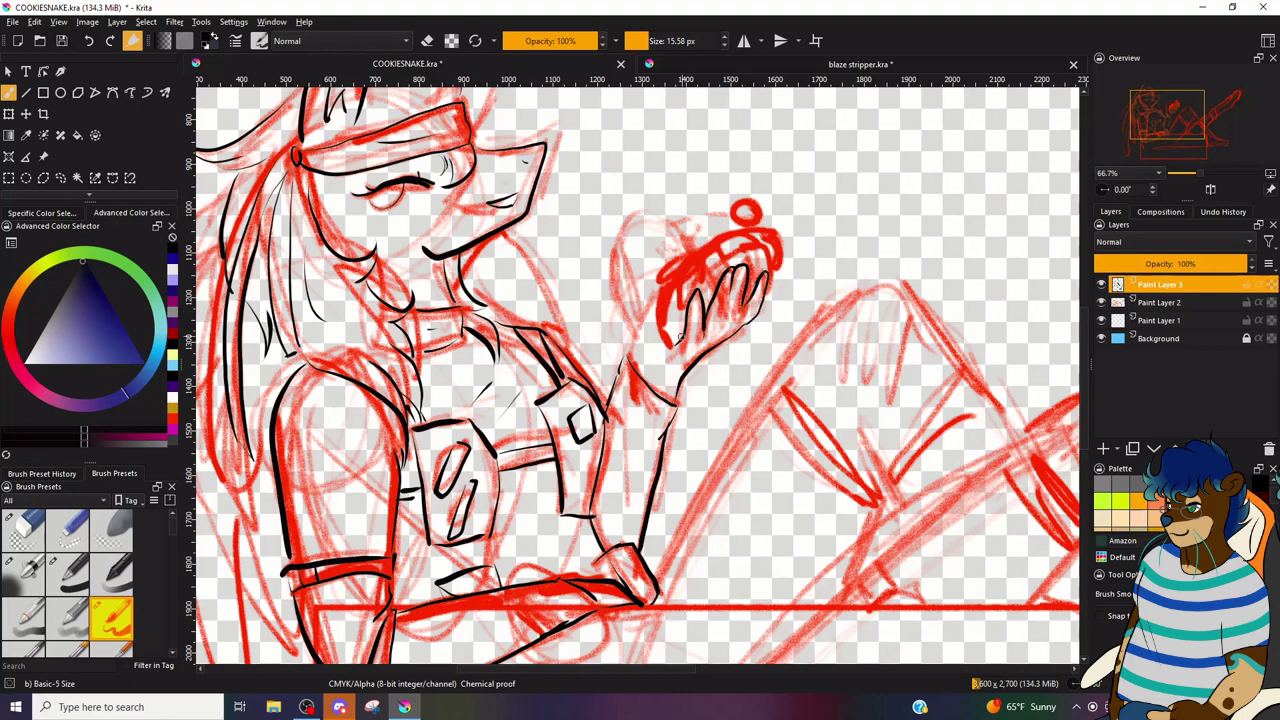
- Ink the cupcake with its frosting and stemmed cherry, and close the back edge of the hand down to the wrist
drag(676, 287, 678, 345)
mouse_move(684, 278)
mouse_down()
mouse_move(678, 318)
mouse_move(708, 260)
mouse_move(740, 242)
mouse_move(768, 255)
mouse_up()
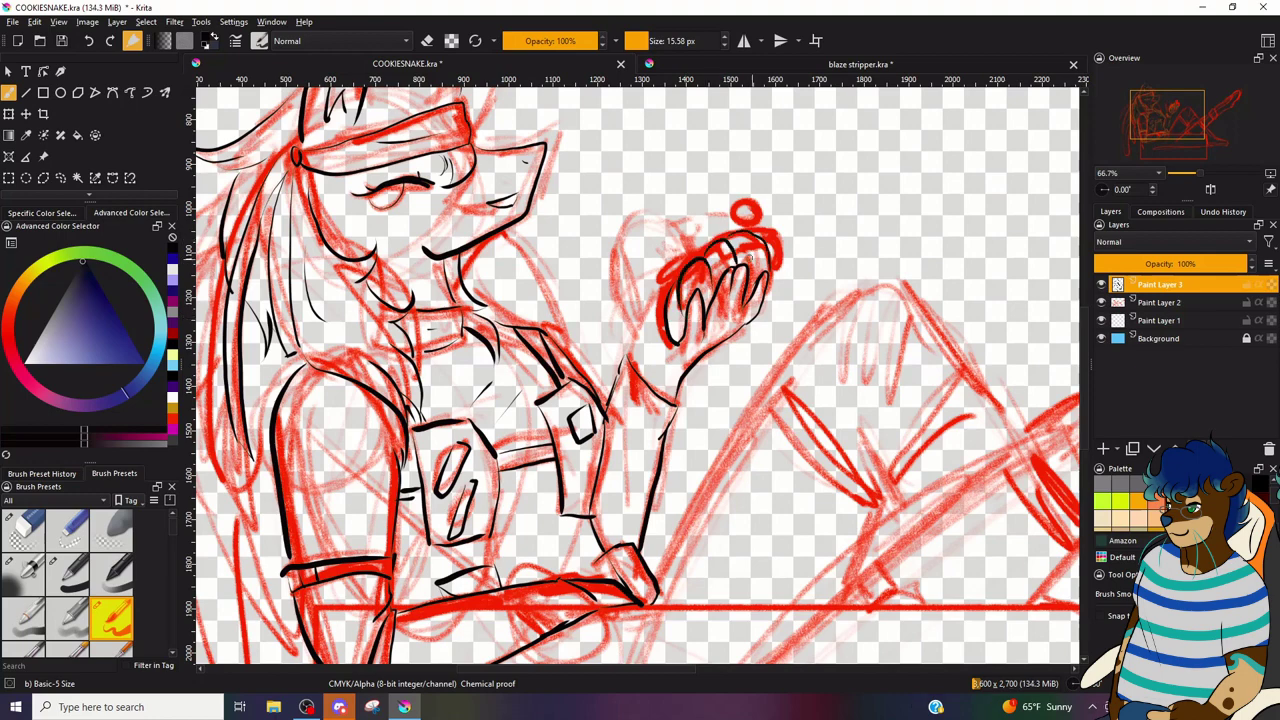
drag(677, 304, 752, 257)
drag(671, 328, 683, 324)
mouse_move(748, 257)
mouse_down()
mouse_move(773, 247)
mouse_move(779, 270)
mouse_up()
drag(738, 210, 764, 222)
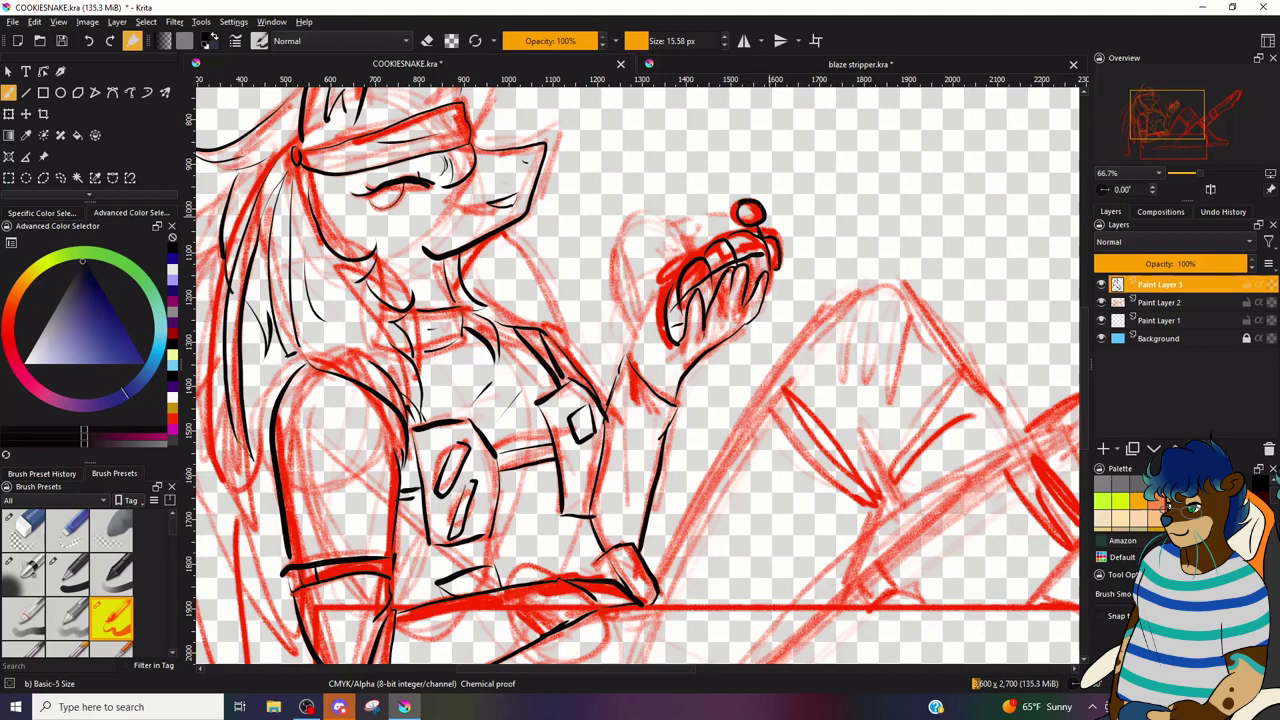
mouse_move(684, 262)
mouse_down()
mouse_move(645, 308)
mouse_move(630, 354)
mouse_up()
- Ink the long hair locks hanging down the back and a curve on the far side of the neck, undoing one stroke
scroll(650, 315, down, 3)
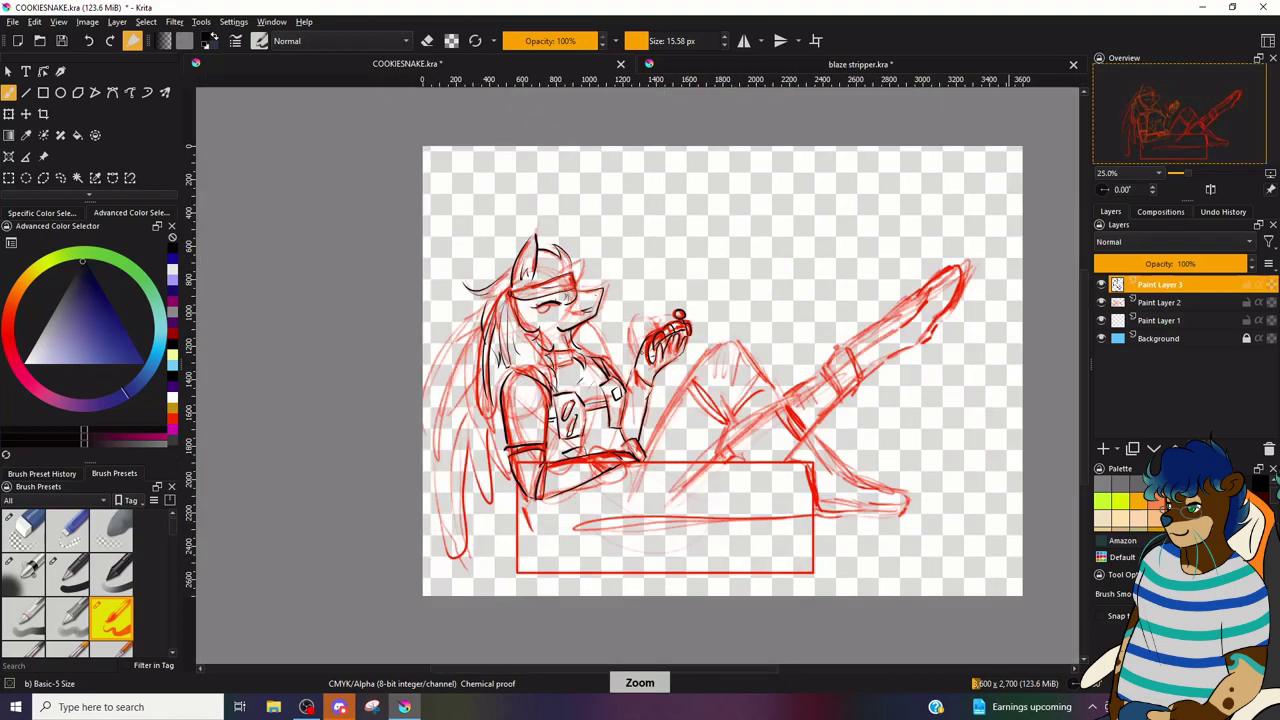
scroll(1176, 126, up, 3)
drag(1177, 125, 1084, 131)
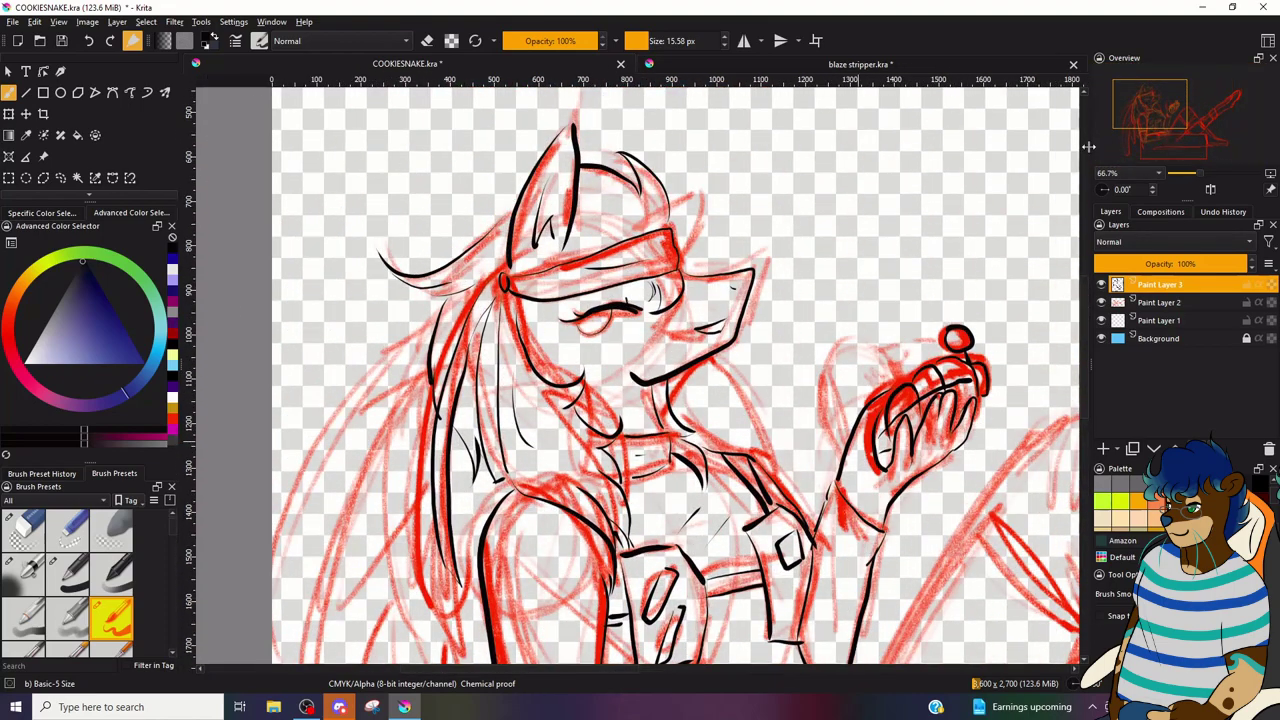
key(ctrl+minus)
key(ctrl+minus)
key(ctrl+minus)
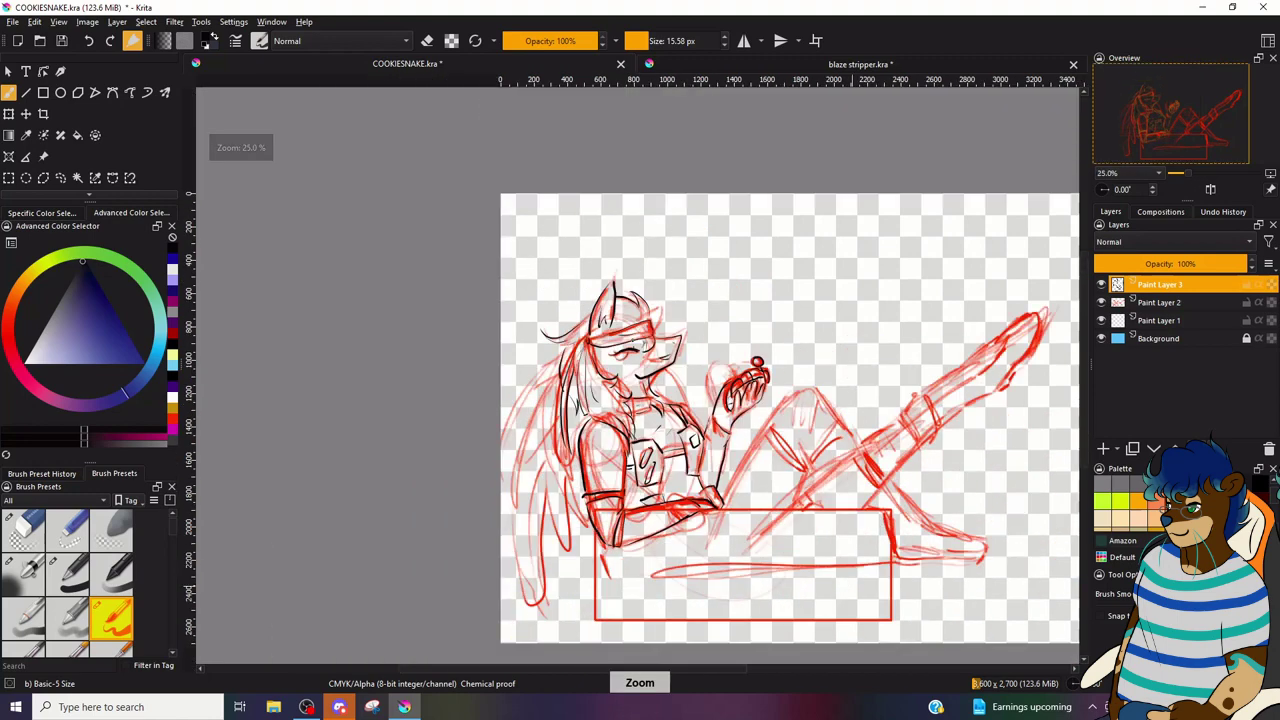
mouse_move(550, 382)
mouse_down()
mouse_move(518, 466)
mouse_move(578, 449)
mouse_move(528, 610)
mouse_up()
drag(576, 492, 558, 538)
drag(585, 507, 576, 520)
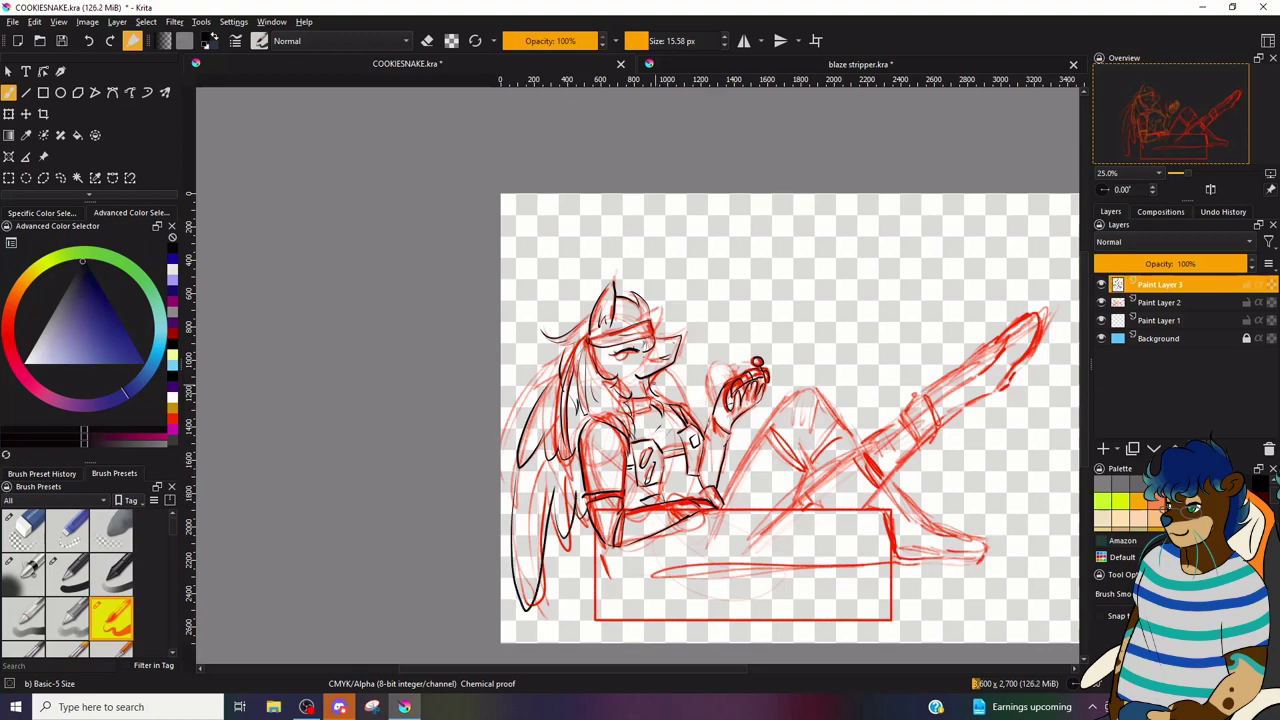
key(ctrl+z)
mouse_move(651, 384)
mouse_down()
mouse_move(660, 373)
mouse_move(687, 403)
mouse_up()
- Ink the top edge, slanted end and lower edge of the box's front flap with the Line tool
scroll(1231, 123, down, 1)
scroll(1212, 140, up, 3)
mouse_move(1231, 123)
mouse_down()
mouse_move(1216, 148)
mouse_move(1236, 138)
mouse_up()
click(26, 92)
mouse_move(606, 371)
mouse_down()
mouse_move(964, 374)
mouse_move(1000, 472)
mouse_up()
mouse_move(388, 432)
mouse_down()
mouse_move(410, 490)
mouse_move(1000, 477)
mouse_up()
- Ink the small triangular flap at the near end and the straight sides and bottom edge of the box's base
drag(367, 401, 346, 471)
drag(371, 405, 372, 588)
drag(346, 470, 371, 461)
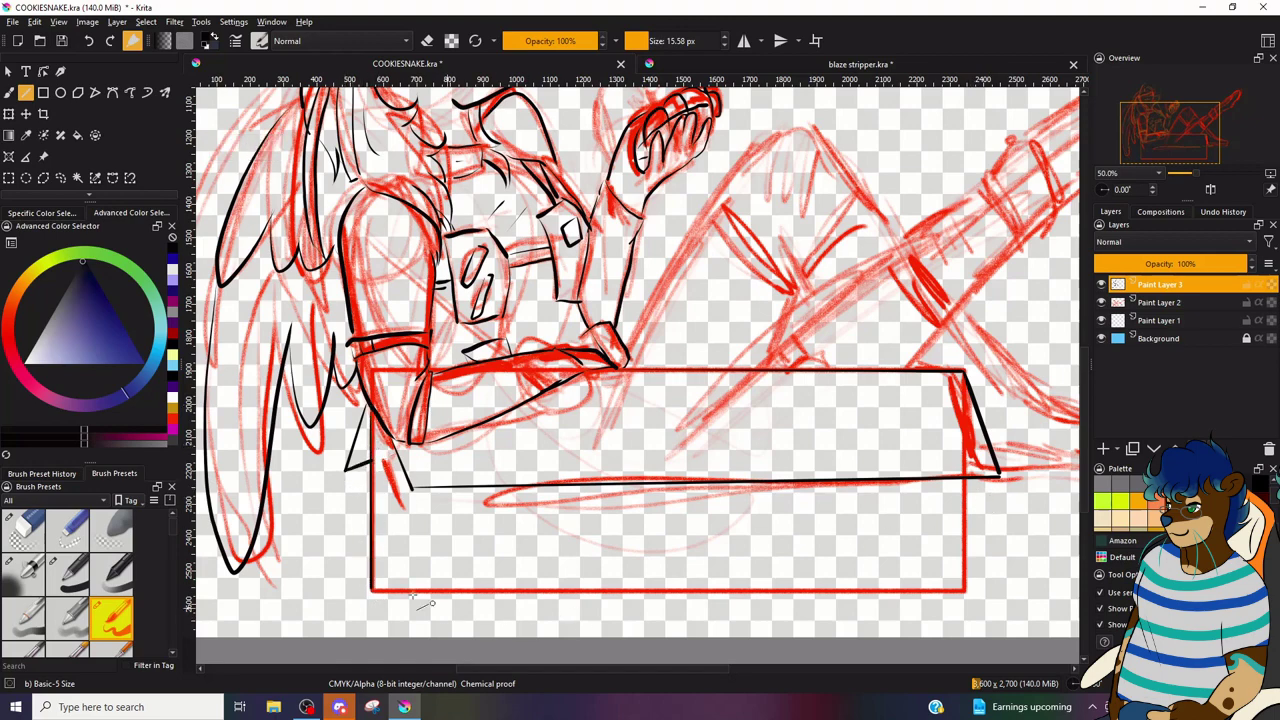
drag(371, 589, 965, 590)
mouse_move(967, 482)
mouse_down()
mouse_move(970, 588)
mouse_move(978, 495)
mouse_move(983, 560)
mouse_move(969, 586)
mouse_move(990, 545)
mouse_up()
key(minus)
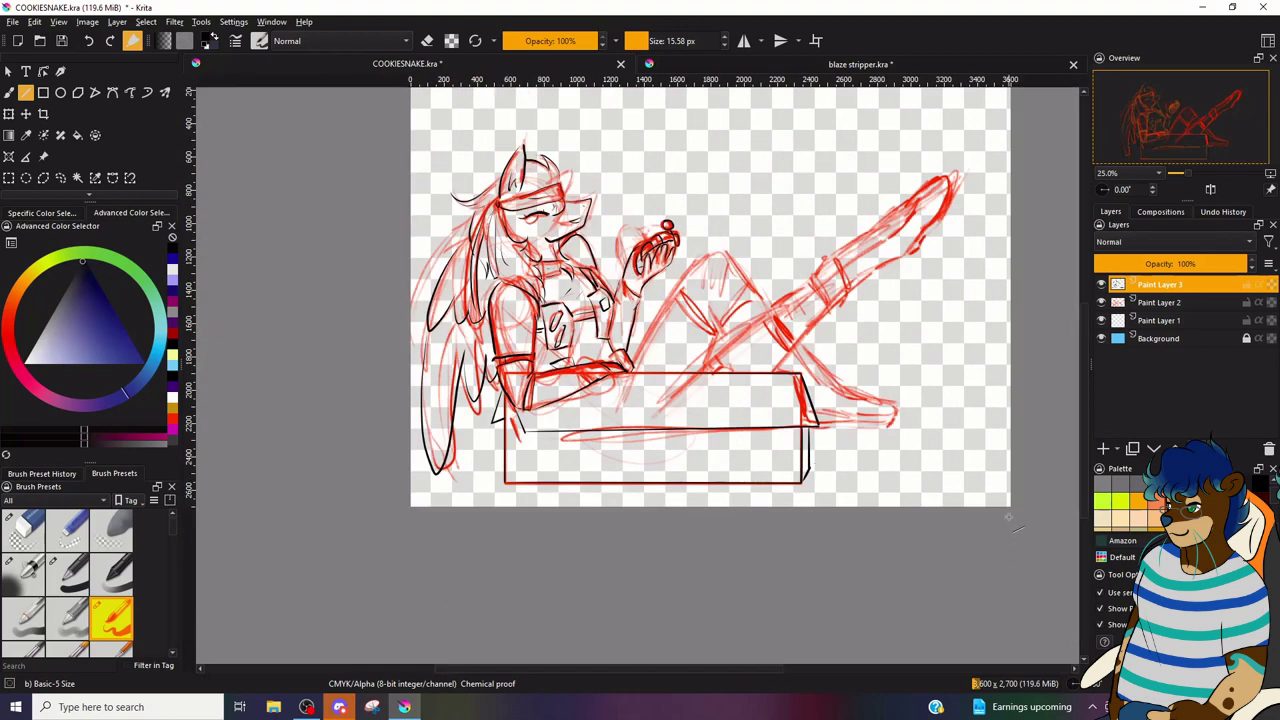
- Ink the buckle on the box top, the thigh of the extended leg, and the band around it with the underside below
click(1227, 131)
drag(1226, 128, 1258, 104)
scroll(1230, 131, up, 2)
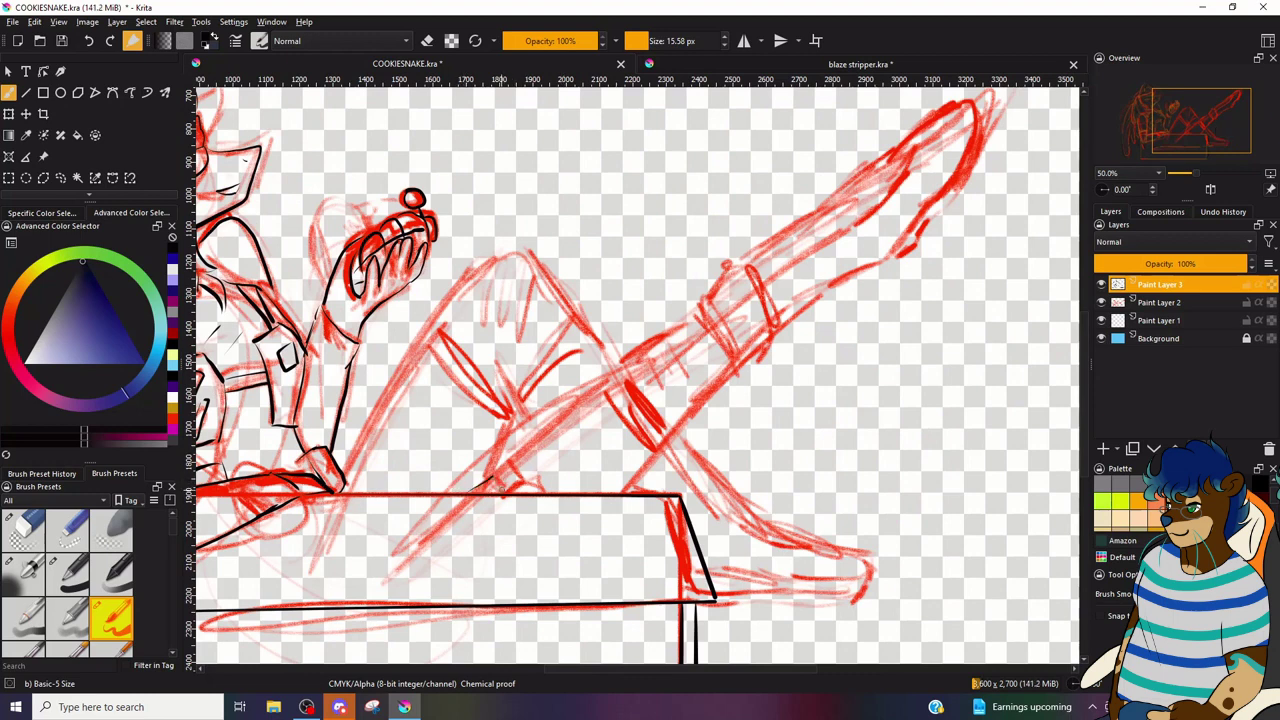
drag(496, 460, 546, 490)
drag(516, 458, 612, 392)
mouse_move(612, 385)
mouse_down()
mouse_move(658, 424)
mouse_move(662, 446)
mouse_move(628, 488)
mouse_up()
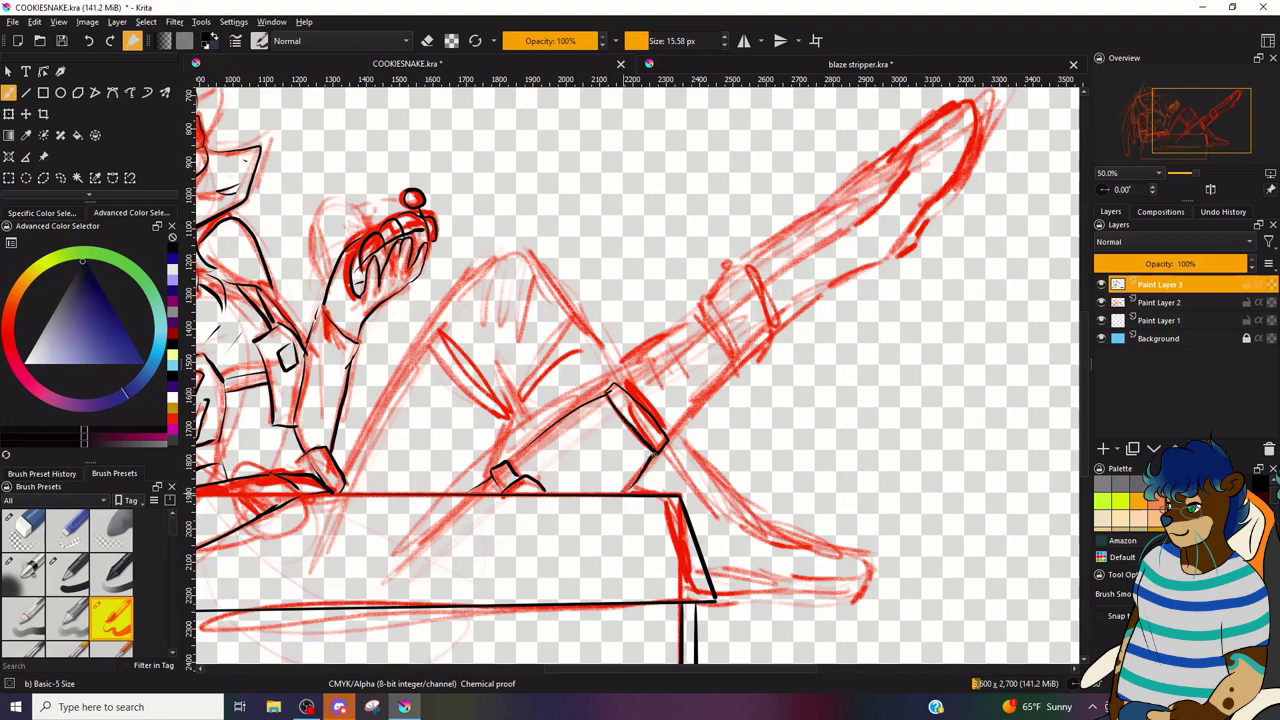
- Ink the extended leg's knee section with its second band and crease marks, and the cuff section beyond it
mouse_move(616, 381)
mouse_down()
mouse_move(694, 314)
mouse_move(728, 366)
mouse_up()
mouse_move(692, 309)
mouse_down()
mouse_move(702, 301)
mouse_move(731, 348)
mouse_up()
drag(664, 440, 728, 368)
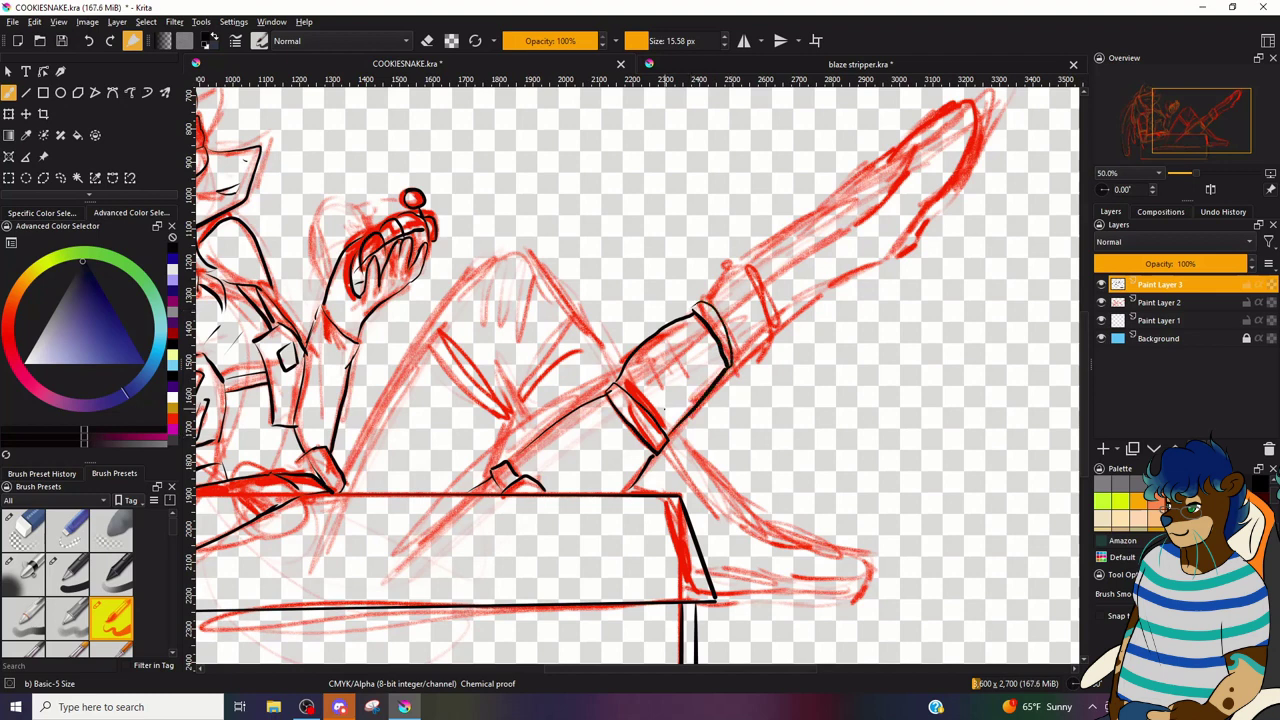
mouse_move(671, 407)
mouse_down()
mouse_move(711, 375)
mouse_move(663, 383)
mouse_up()
mouse_move(656, 351)
mouse_down()
mouse_move(676, 379)
mouse_move(689, 362)
mouse_up()
drag(716, 292, 744, 266)
drag(770, 322, 740, 356)
drag(745, 267, 776, 316)
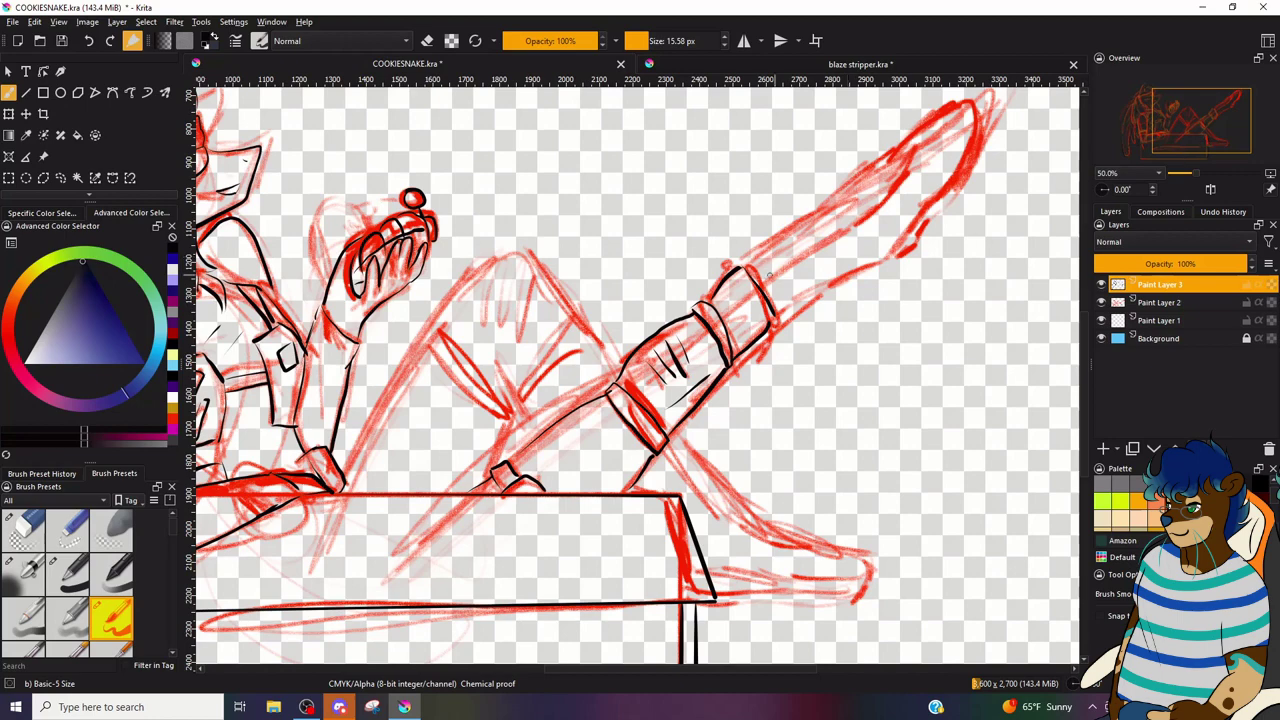
- Ink the extended leg's shin panel, calf underside and pointed foot with its double-lined sole
mouse_move(777, 274)
mouse_down()
mouse_move(856, 227)
mouse_move(905, 147)
mouse_move(838, 197)
mouse_up()
drag(740, 266, 850, 186)
drag(1195, 128, 1211, 116)
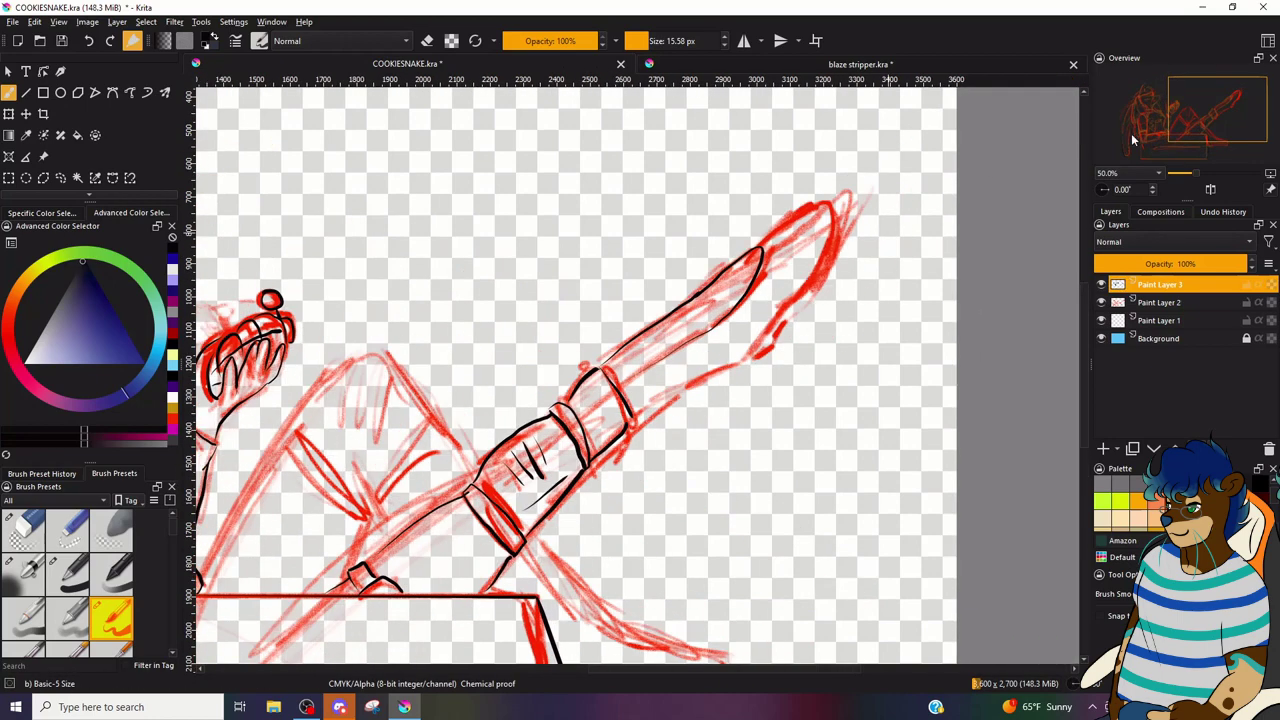
mouse_move(756, 245)
mouse_down()
mouse_move(834, 200)
mouse_move(830, 262)
mouse_move(766, 344)
mouse_move(636, 430)
mouse_up()
drag(770, 348, 848, 196)
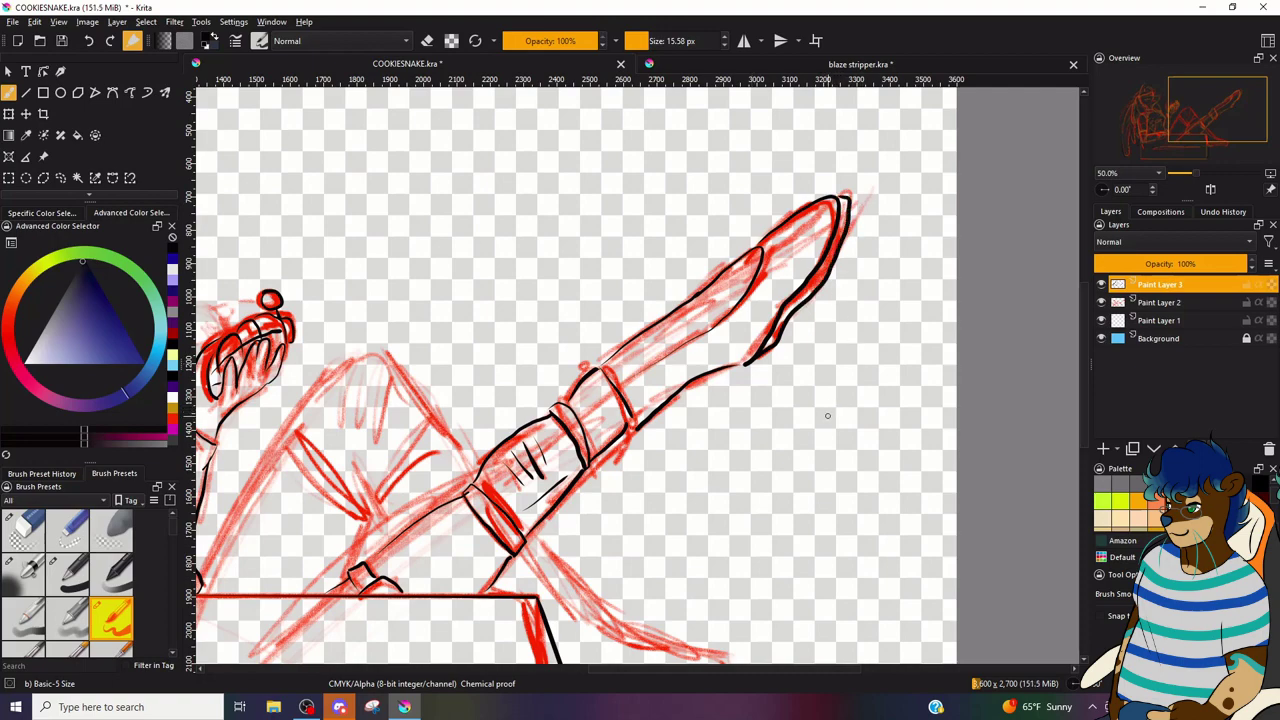
- Ink the bent leg's thigh, rounded knee with crease marks, and the V-shaped bands below the knee
drag(1208, 116, 1174, 132)
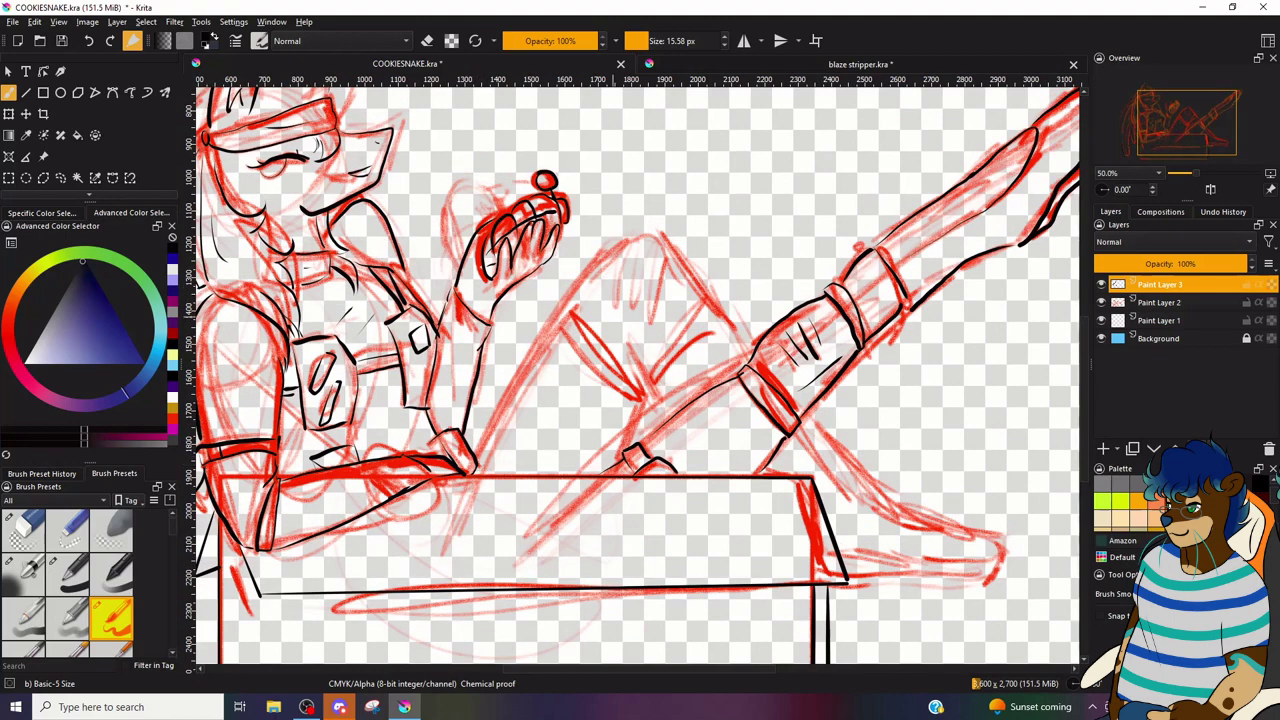
drag(638, 404, 630, 448)
drag(545, 336, 477, 472)
mouse_move(551, 327)
mouse_down()
mouse_move(623, 397)
mouse_move(598, 336)
mouse_move(568, 304)
mouse_move(550, 316)
mouse_move(620, 240)
mouse_move(685, 258)
mouse_move(708, 300)
mouse_up()
drag(617, 256, 615, 288)
mouse_move(628, 250)
mouse_down()
mouse_move(634, 290)
mouse_move(658, 305)
mouse_move(650, 388)
mouse_up()
drag(728, 318, 662, 380)
drag(732, 331, 735, 355)
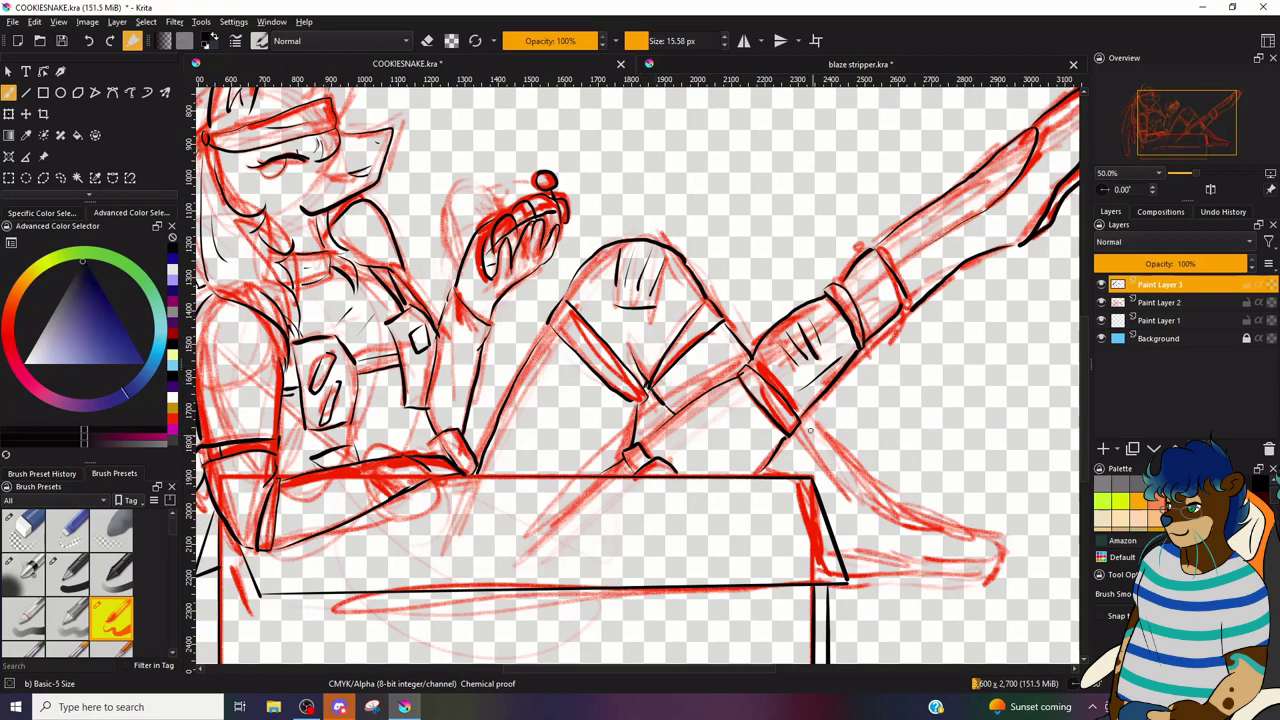
- Ink the bent leg's lower calf and its pointed foot with a double-lined sole beside the box corner
mouse_move(806, 418)
mouse_down()
mouse_move(860, 478)
mouse_move(993, 549)
mouse_move(996, 574)
mouse_move(845, 556)
mouse_up()
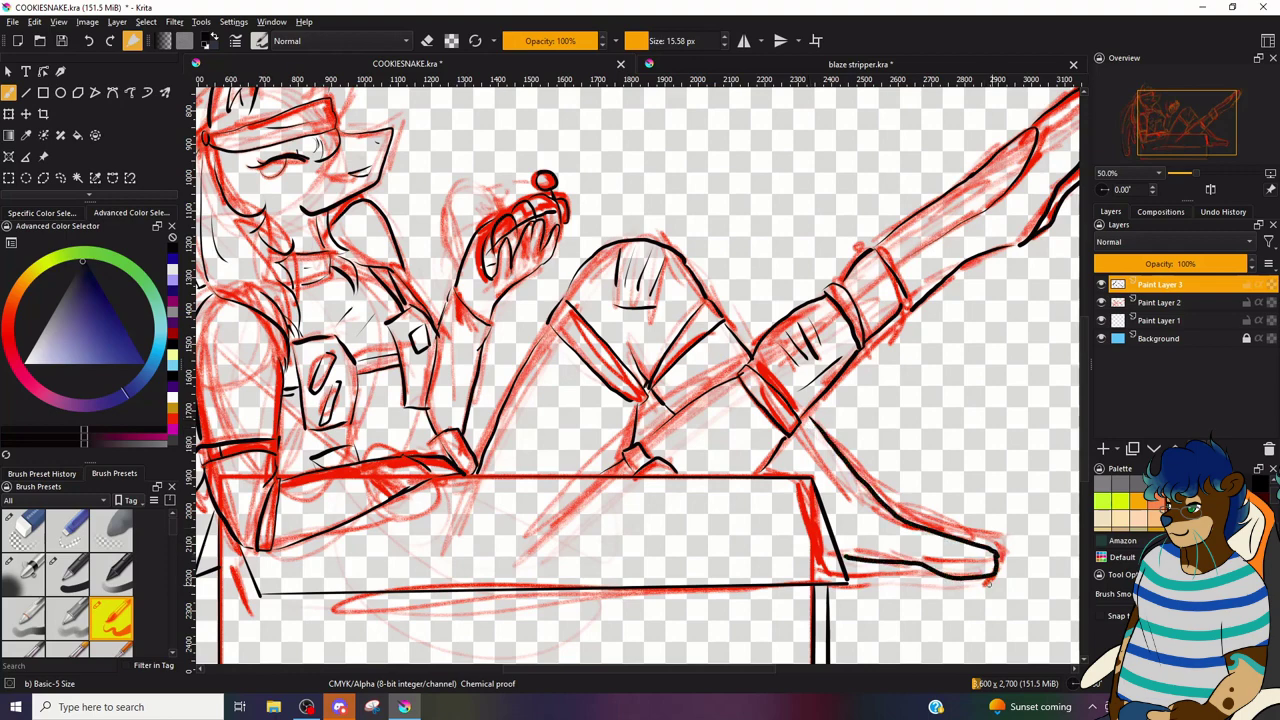
mouse_move(996, 574)
mouse_down()
mouse_move(990, 590)
mouse_move(850, 580)
mouse_up()
drag(795, 434, 911, 537)
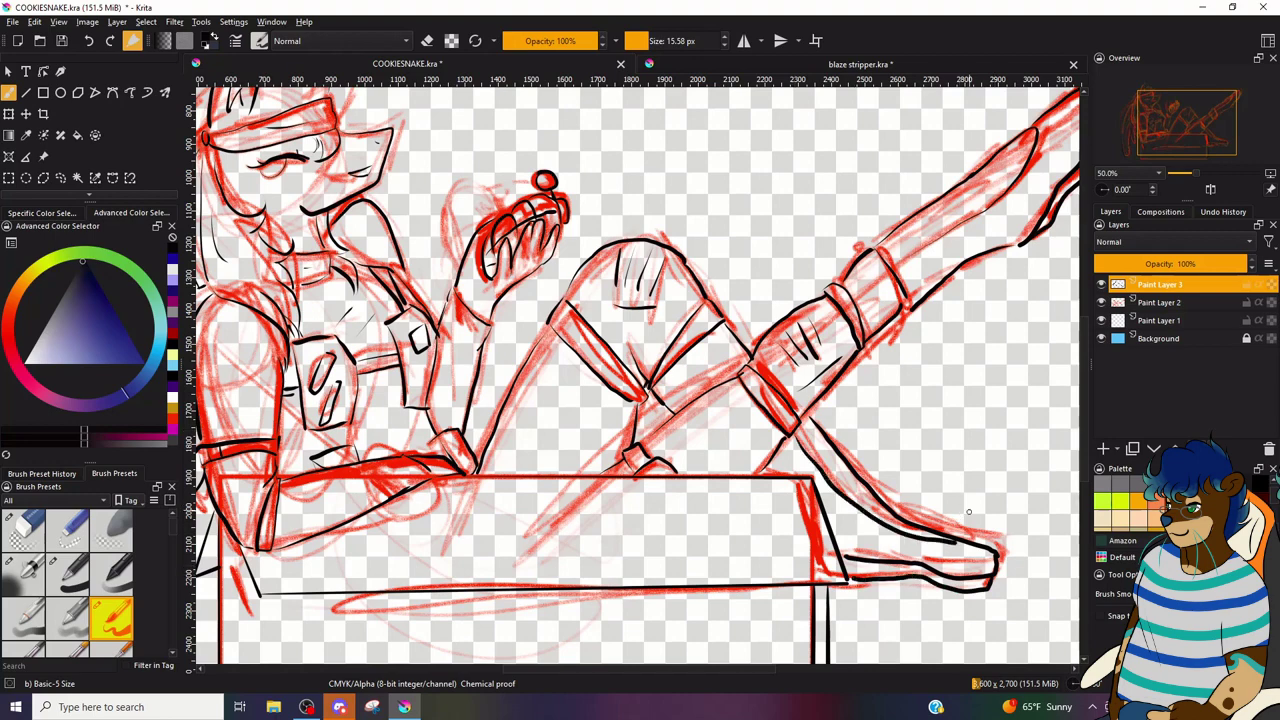
- Hide the red sketch layer so only the black line art shows
key(ctrl+minus)
key(ctrl+minus)
key(ctrl+minus)
key(ctrl+plus)
key(ctrl+plus)
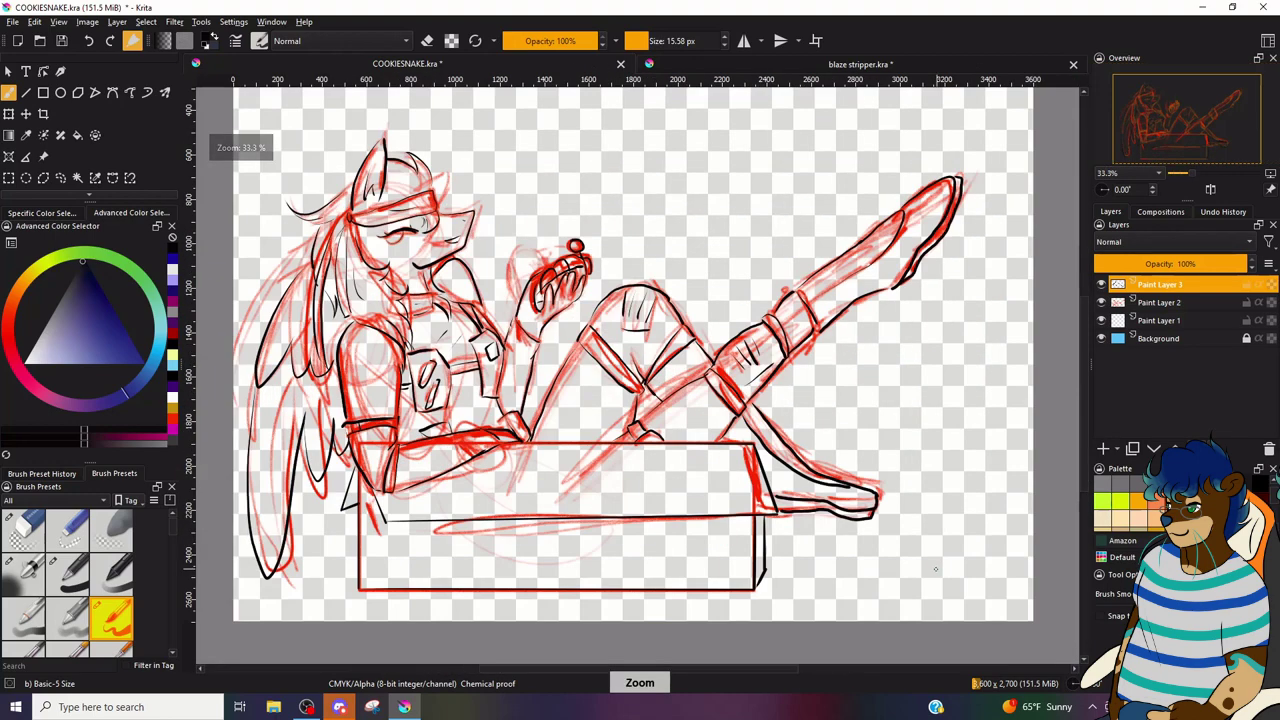
click(1101, 303)
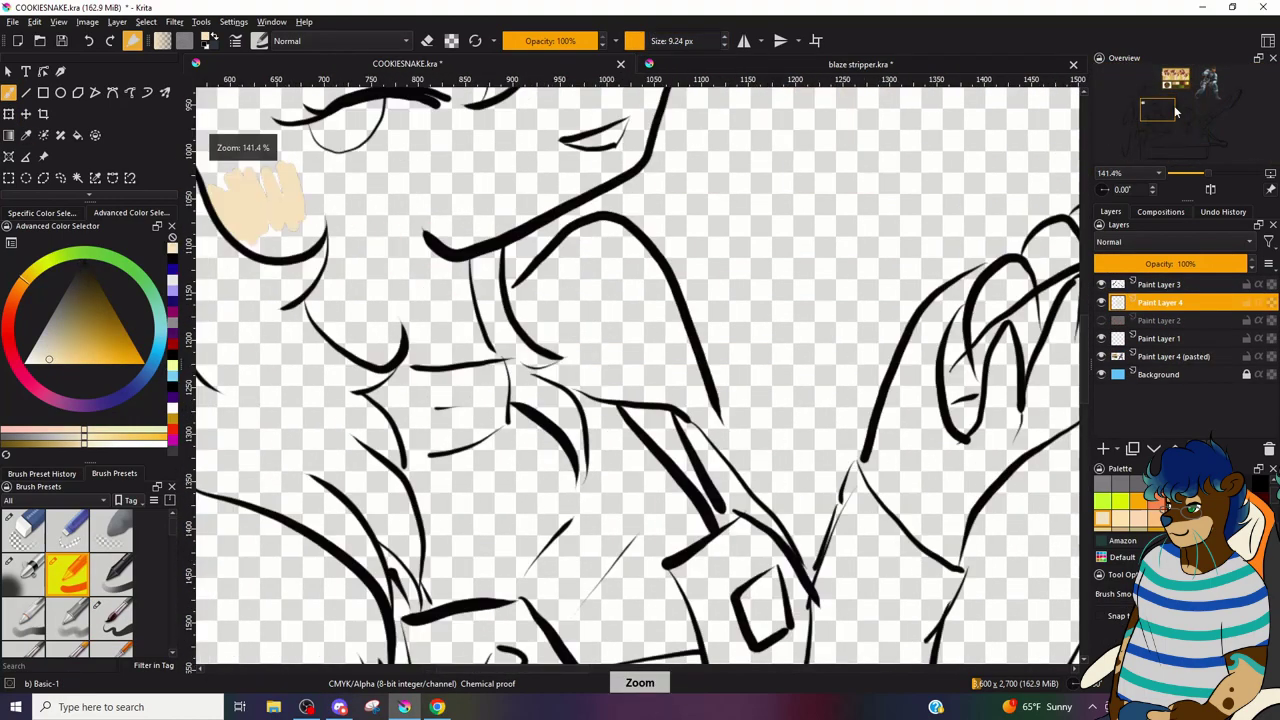
- Paint flat cream over the cheek, the strip under the headband and the area around the eye
drag(1173, 111, 1156, 104)
mouse_move(640, 348)
mouse_down()
mouse_move(629, 266)
mouse_move(710, 345)
mouse_up()
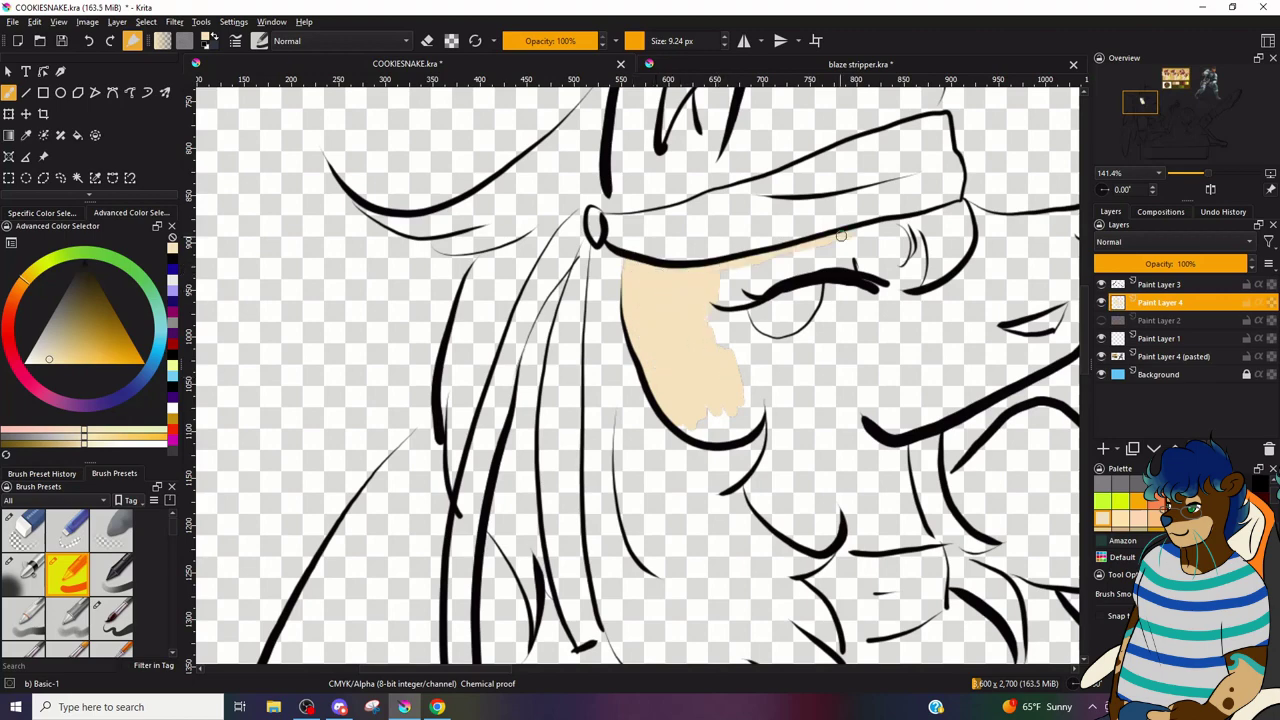
scroll(859, 230, up, 1)
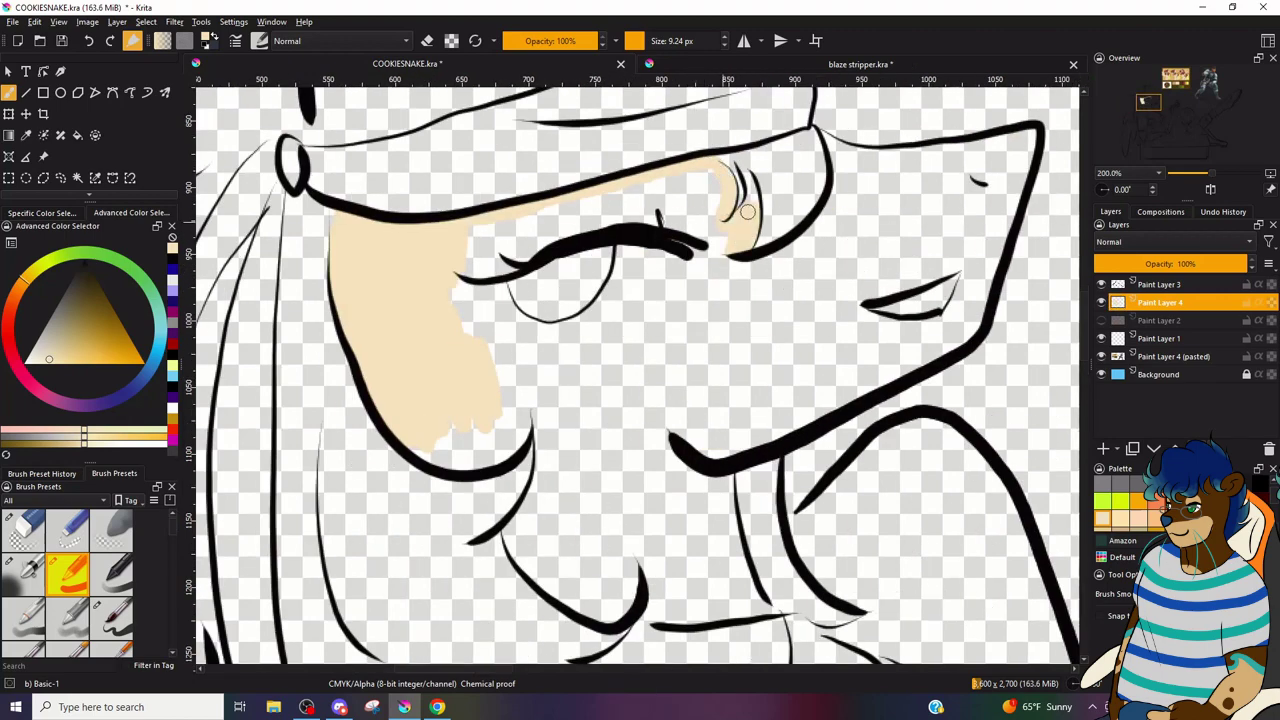
scroll(745, 173, up, 1)
drag(975, 370, 980, 410)
mouse_move(642, 385)
mouse_down()
mouse_move(903, 320)
mouse_move(952, 345)
mouse_up()
mouse_move(688, 402)
mouse_down()
mouse_move(634, 566)
mouse_move(658, 560)
mouse_up()
- Fill the muzzle and the remaining lower face with flat cream up to the line art
mouse_move(851, 412)
mouse_down()
mouse_move(745, 533)
mouse_move(677, 509)
mouse_up()
drag(888, 430, 968, 483)
mouse_move(968, 483)
mouse_down()
mouse_move(734, 312)
mouse_move(861, 212)
mouse_up()
mouse_move(487, 425)
mouse_down()
mouse_move(580, 303)
mouse_move(597, 525)
mouse_move(688, 636)
mouse_up()
mouse_move(688, 636)
mouse_down()
mouse_move(528, 371)
mouse_move(460, 205)
mouse_up()
mouse_move(464, 204)
mouse_down()
mouse_move(503, 186)
mouse_move(374, 598)
mouse_up()
scroll(503, 186, down, 1)
- Extend the cream onto the throat and touch up the small facial gaps with a fine brush
mouse_move(311, 480)
mouse_down()
mouse_move(595, 226)
mouse_move(612, 169)
mouse_move(733, 160)
mouse_move(746, 232)
mouse_move(614, 216)
mouse_move(716, 258)
mouse_move(698, 333)
mouse_move(691, 209)
mouse_move(726, 238)
mouse_move(688, 355)
mouse_move(428, 424)
mouse_move(602, 378)
mouse_up()
click(635, 34)
key(ctrl+plus)
drag(677, 224, 660, 216)
key(ctrl+minus)
key(ctrl+minus)
key(ctrl+minus)
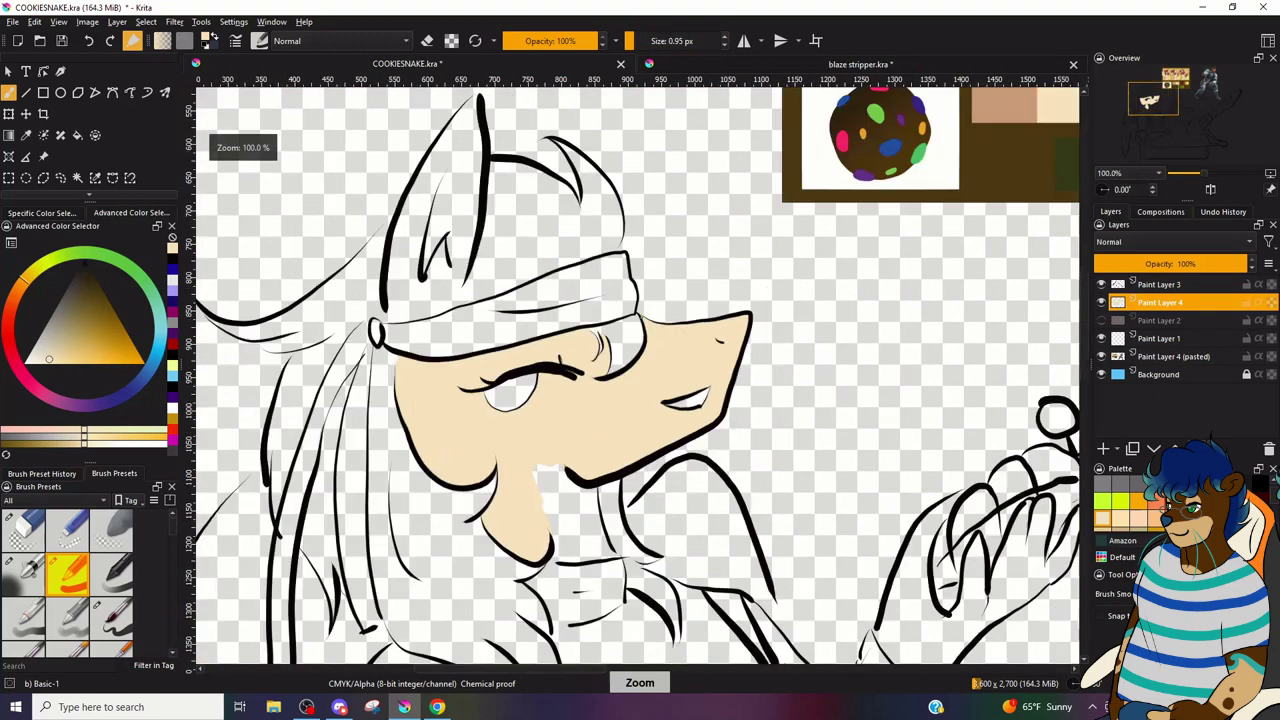
- Fill the ear down to the headband and the rest of the neck with flat cream
drag(545, 185, 714, 308)
key(ctrl+plus)
key(ctrl+plus)
click(645, 41)
mouse_move(492, 370)
mouse_down()
mouse_move(623, 258)
mouse_move(566, 228)
mouse_move(645, 118)
mouse_move(659, 332)
mouse_up()
drag(622, 340, 680, 326)
scroll(688, 268, down, 4)
drag(500, 322, 631, 311)
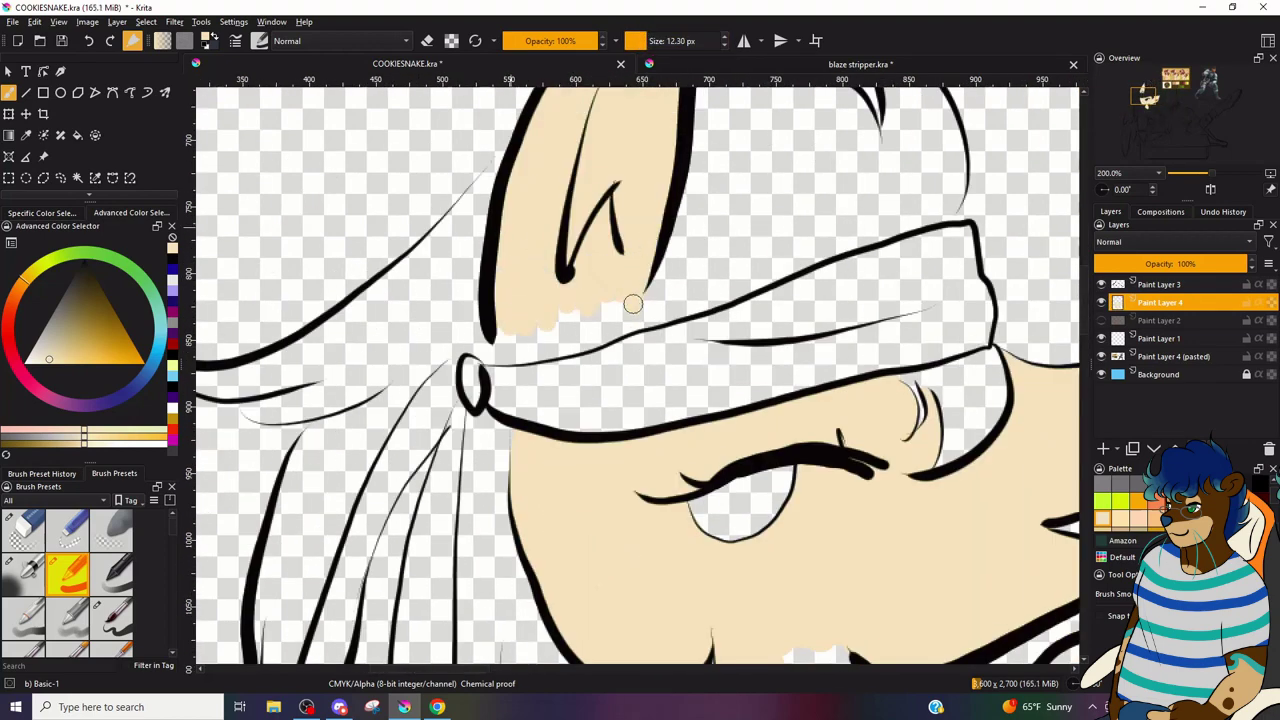
drag(1150, 104, 1157, 119)
mouse_move(560, 200)
mouse_down()
mouse_move(629, 157)
mouse_move(592, 217)
mouse_move(630, 286)
mouse_up()
- Block in the outer edge of the large wing behind the back with flat cream
drag(628, 41, 635, 41)
drag(1212, 173, 1196, 173)
drag(1149, 110, 1144, 118)
click(656, 41)
mouse_move(456, 430)
mouse_down()
mouse_move(469, 354)
mouse_move(495, 326)
mouse_up()
drag(1196, 173, 1204, 173)
mouse_move(399, 390)
mouse_down()
mouse_move(400, 297)
mouse_move(346, 240)
mouse_move(400, 178)
mouse_up()
- Fill the wing's long outermost feather down to its tip with cream, using a larger brush
click(643, 41)
drag(1144, 118, 1138, 111)
drag(481, 284, 527, 258)
drag(400, 560, 416, 320)
mouse_move(368, 494)
mouse_down()
mouse_move(388, 494)
mouse_move(394, 463)
mouse_move(461, 548)
mouse_up()
drag(461, 560, 576, 238)
mouse_move(480, 478)
mouse_down()
mouse_move(489, 178)
mouse_move(587, 289)
mouse_move(488, 510)
mouse_move(544, 569)
mouse_move(523, 417)
mouse_up()
- Fill the shorter lower wing feathers beside the upper arm with flat cream
drag(646, 115, 646, 183)
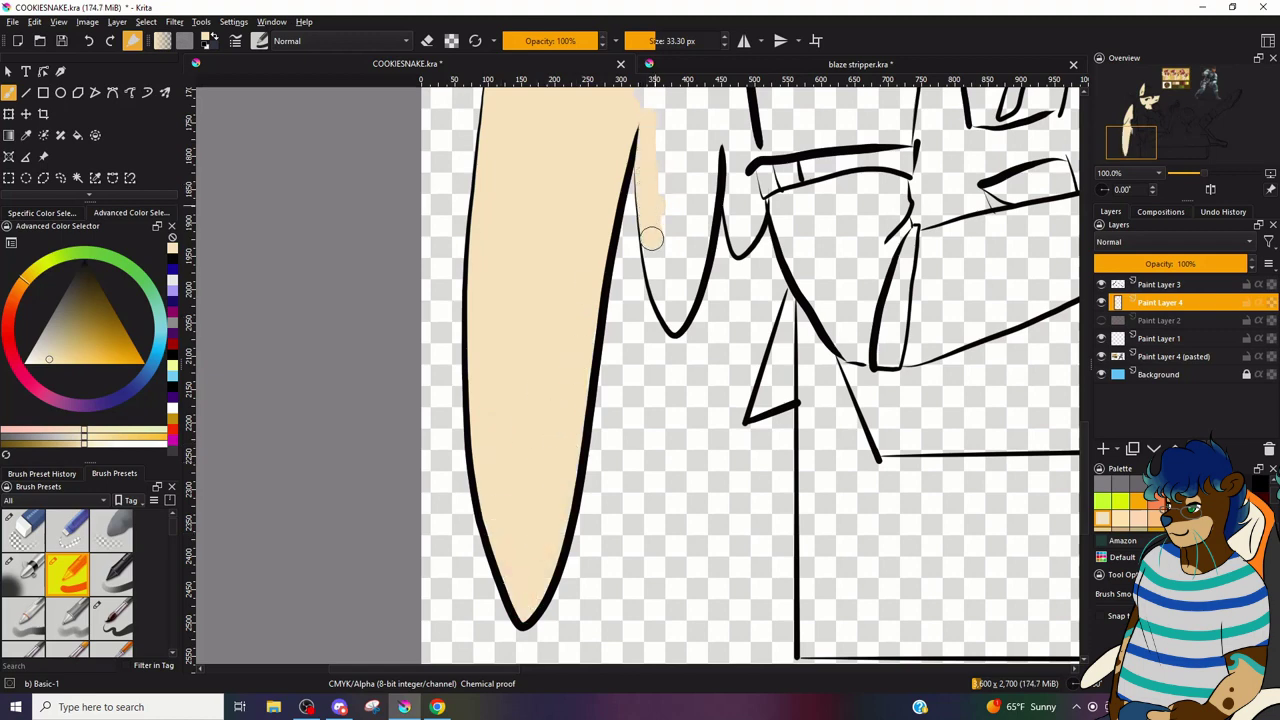
mouse_move(653, 246)
mouse_down()
mouse_move(675, 317)
mouse_move(659, 117)
mouse_move(692, 245)
mouse_up()
drag(715, 150, 572, 317)
drag(584, 315, 596, 400)
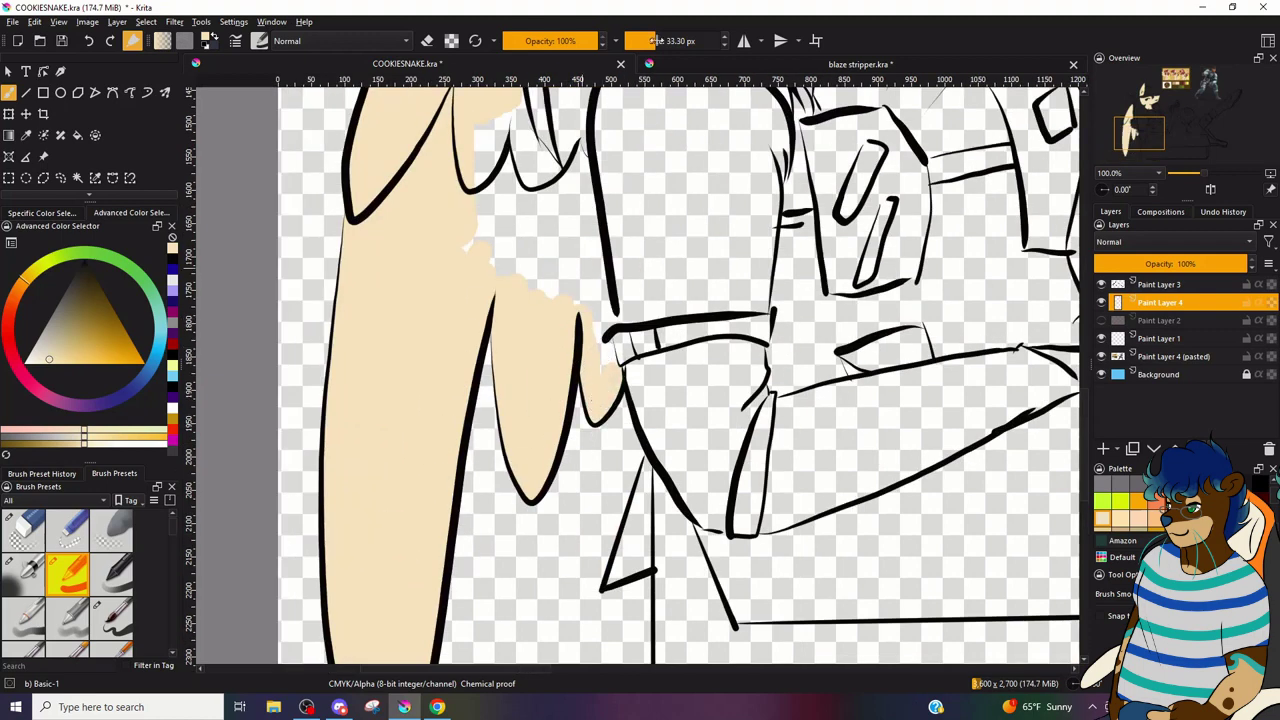
- Fill the upper wing feathers with cream up toward the hanging hair strands
mouse_move(486, 198)
mouse_down()
mouse_move(569, 289)
mouse_move(576, 188)
mouse_up()
drag(1132, 117, 1135, 100)
mouse_move(506, 438)
mouse_down()
mouse_move(526, 450)
mouse_move(495, 232)
mouse_up()
scroll(495, 232, up, 1)
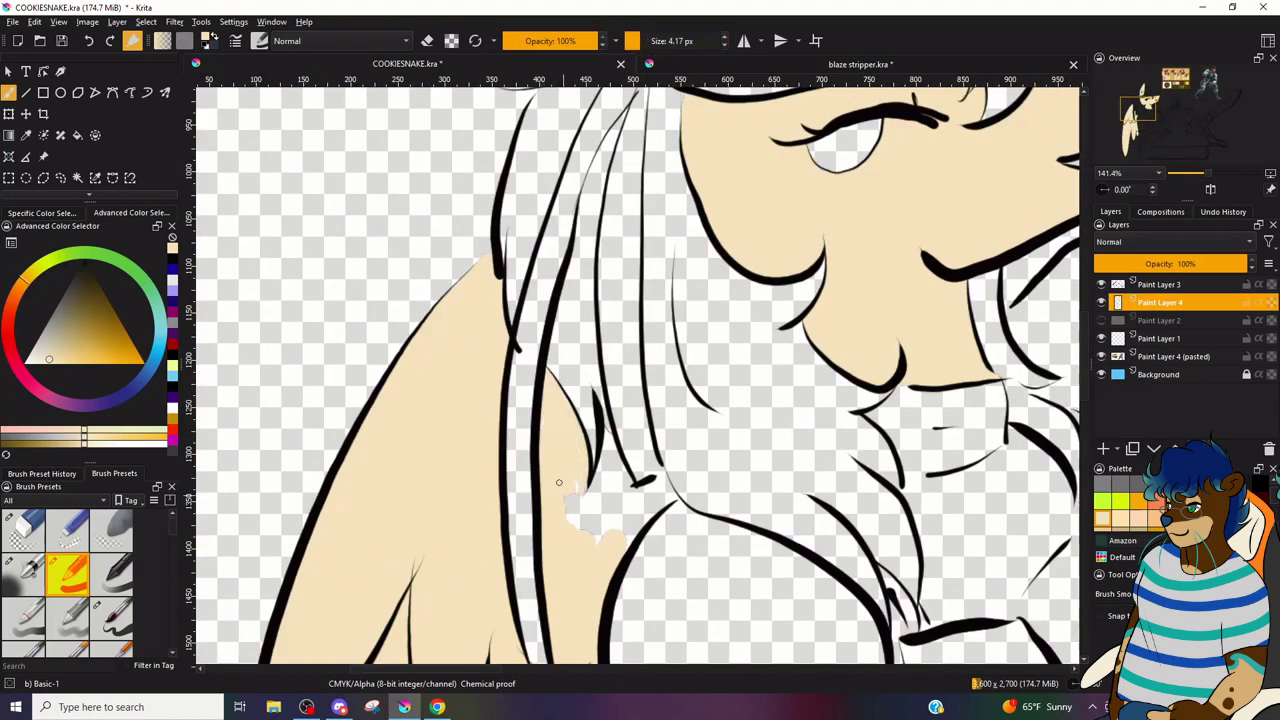
- Fill the remaining gaps between the wing, the hair strands and the shoulder with cream, using a finer brush
drag(605, 504, 628, 512)
key(ctrl+minus)
key(ctrl+minus)
key(ctrl+plus)
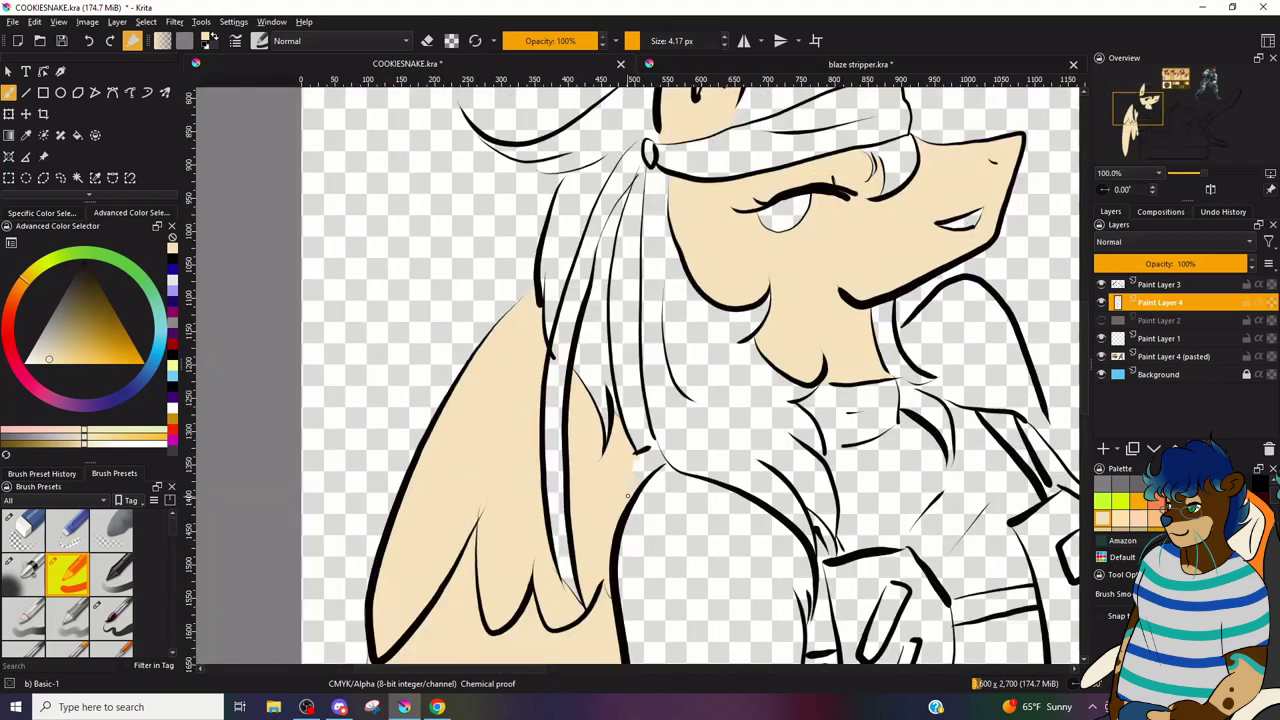
scroll(638, 463, up, 1)
key(slash)
key(slash)
click(637, 41)
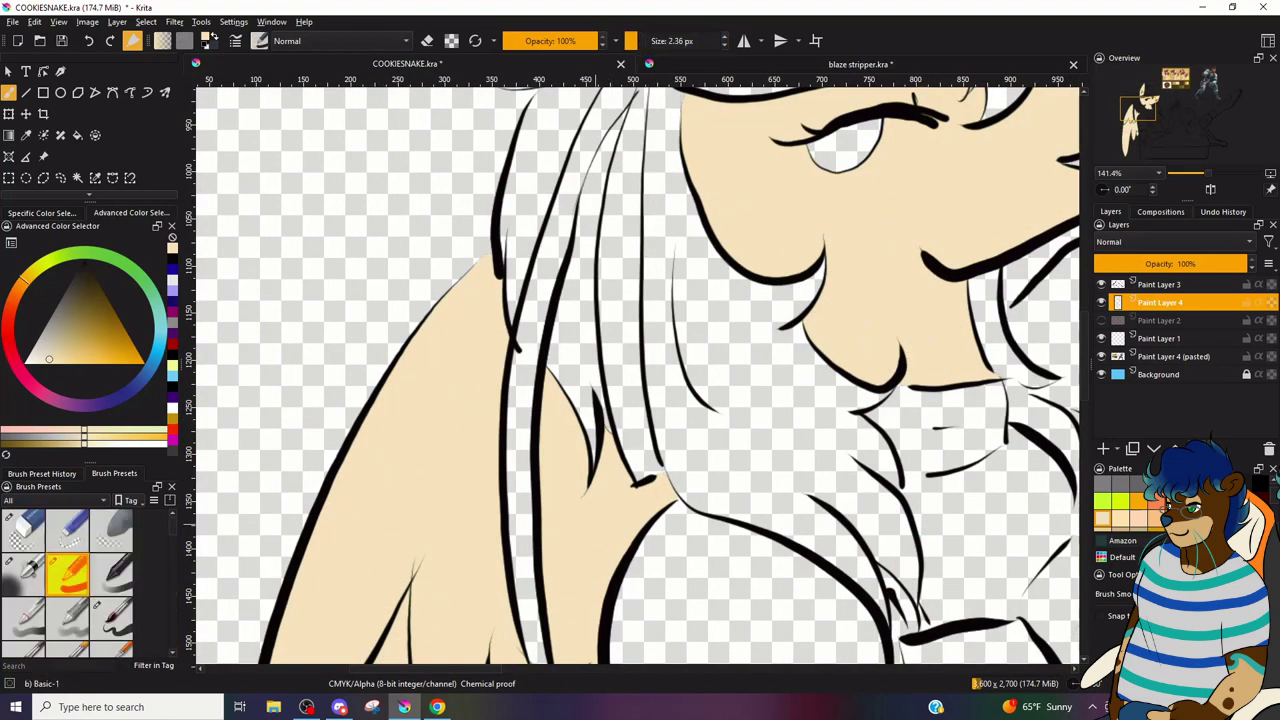
- Fill the far wing behind the neck and shoulder strap with flat cream down to its narrow tip
drag(900, 420, 394, 334)
click(645, 41)
drag(588, 163, 637, 198)
mouse_move(518, 222)
mouse_down()
mouse_move(542, 283)
mouse_move(544, 258)
mouse_move(624, 232)
mouse_up()
mouse_move(565, 266)
mouse_down()
mouse_move(667, 315)
mouse_move(678, 293)
mouse_move(719, 387)
mouse_up()
click(638, 41)
scroll(546, 296, up, 1)
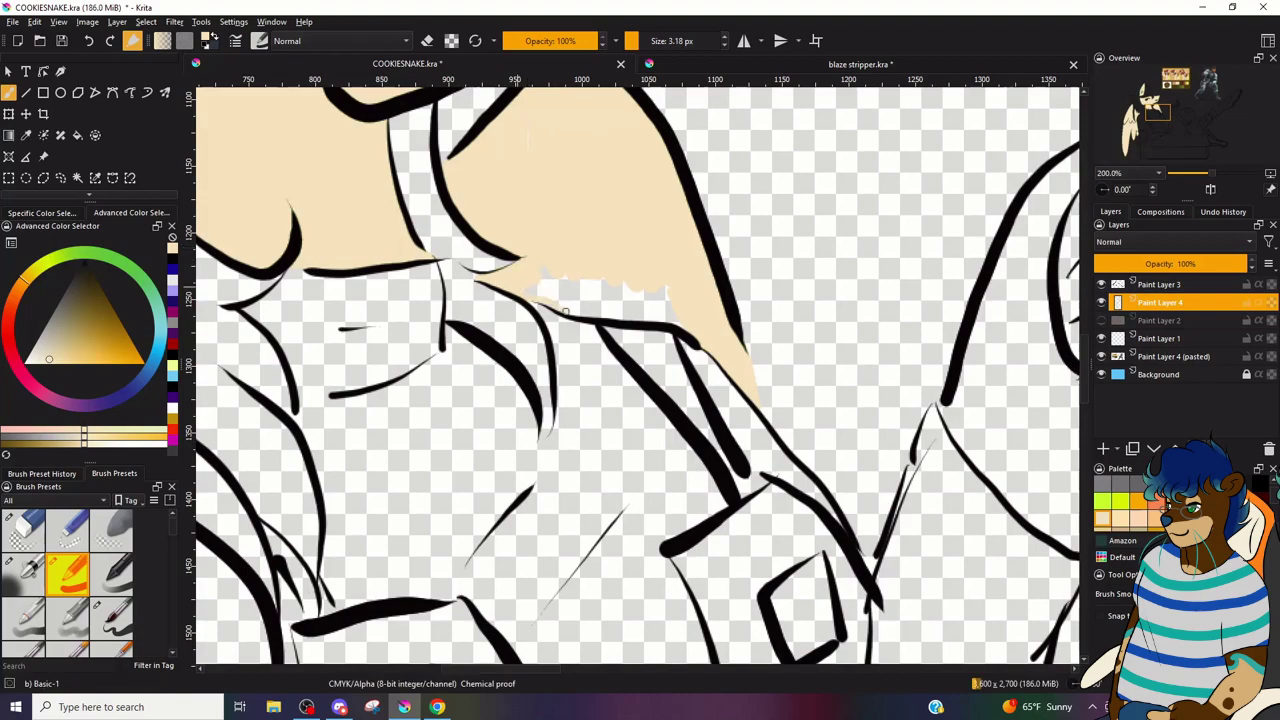
click(648, 41)
drag(543, 283, 664, 301)
- Add a new paint layer beneath the cream layer and pick the dark red from the reference palette for the brush
scroll(689, 300, down, 4)
drag(1160, 114, 1178, 92)
key(p)
click(1159, 321)
click(1103, 449)
scroll(637, 200, up, 3)
click(908, 514)
scroll(908, 514, down, 3)
key(b)
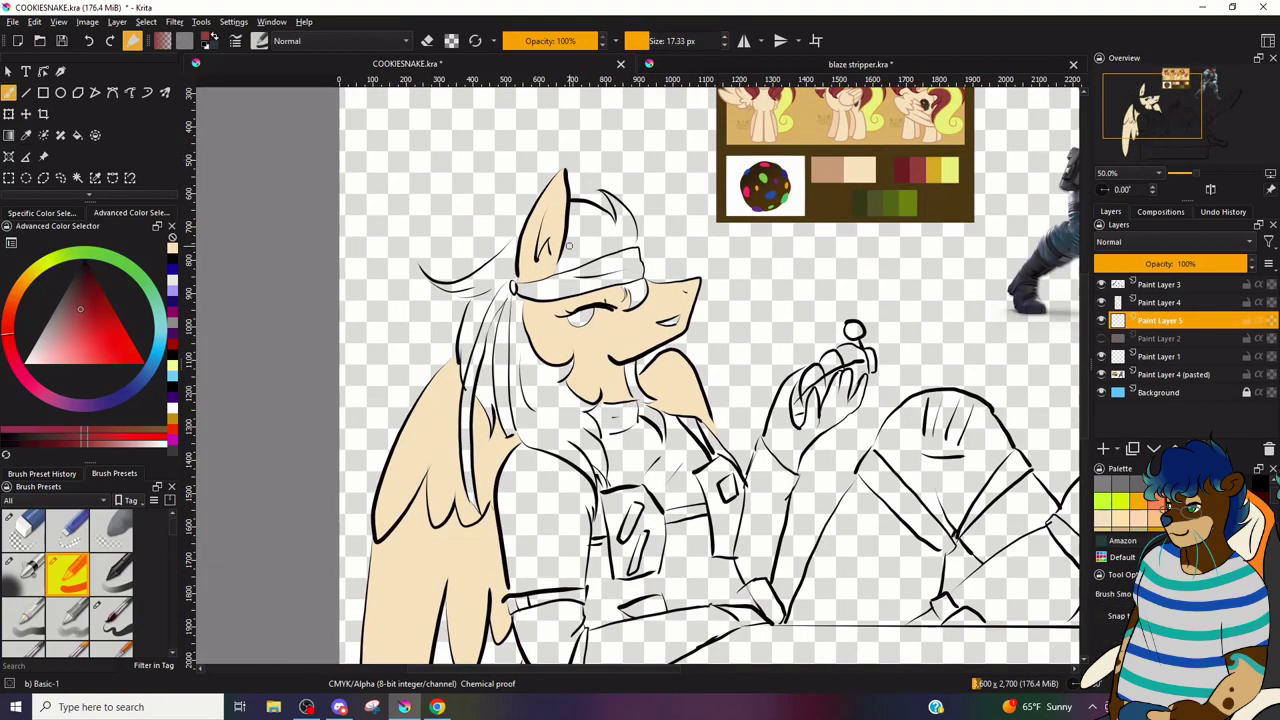
- Fill the hair on top of the head and the forelock under the headband with flat dark red
scroll(560, 230, up, 2)
drag(641, 192, 617, 272)
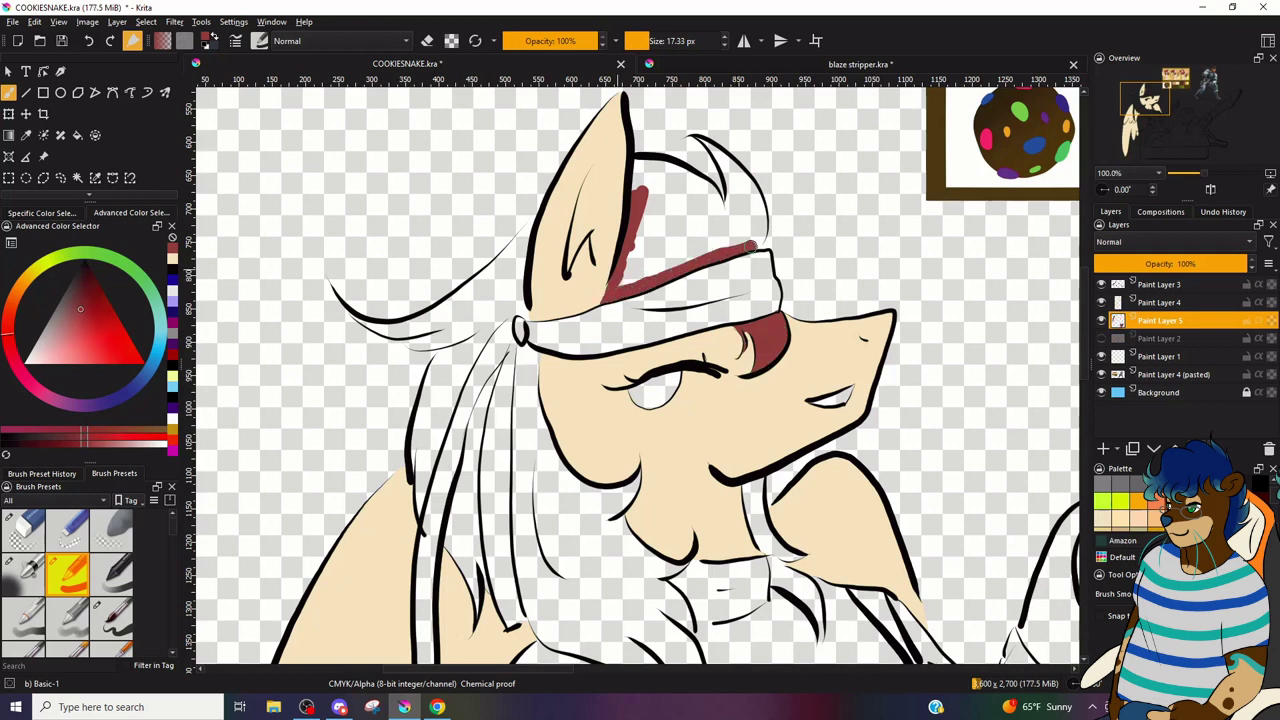
mouse_move(709, 185)
mouse_down()
mouse_move(755, 220)
mouse_move(640, 230)
mouse_move(690, 230)
mouse_move(690, 188)
mouse_move(732, 217)
mouse_up()
click(643, 41)
drag(728, 182, 704, 141)
- Fill the swept-back hair tuft behind the ear and the outer hanging hair strands with dark red
key(plus)
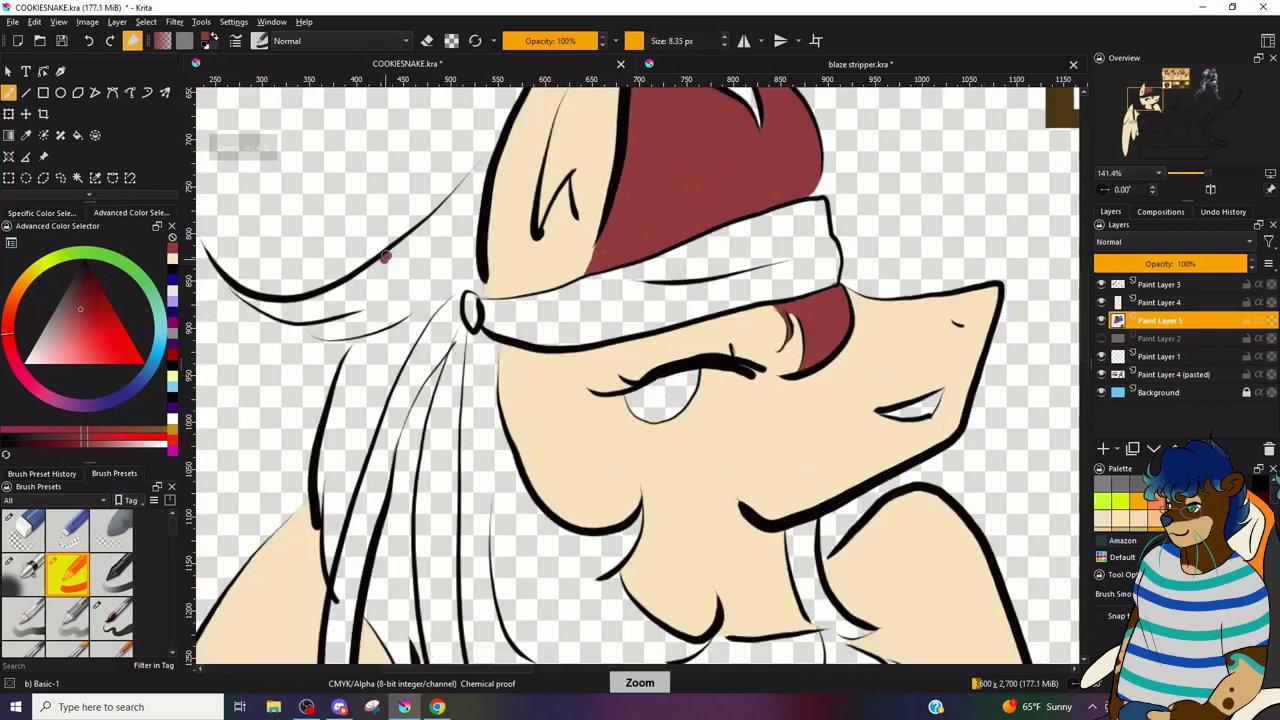
drag(478, 160, 398, 250)
mouse_move(482, 278)
mouse_down()
mouse_move(430, 310)
mouse_move(440, 220)
mouse_up()
mouse_move(306, 314)
mouse_down()
mouse_move(380, 282)
mouse_move(405, 300)
mouse_move(314, 327)
mouse_move(350, 405)
mouse_move(322, 500)
mouse_move(334, 524)
mouse_up()
drag(350, 602, 400, 350)
mouse_move(424, 364)
mouse_down()
mouse_move(459, 440)
mouse_move(434, 310)
mouse_move(457, 236)
mouse_up()
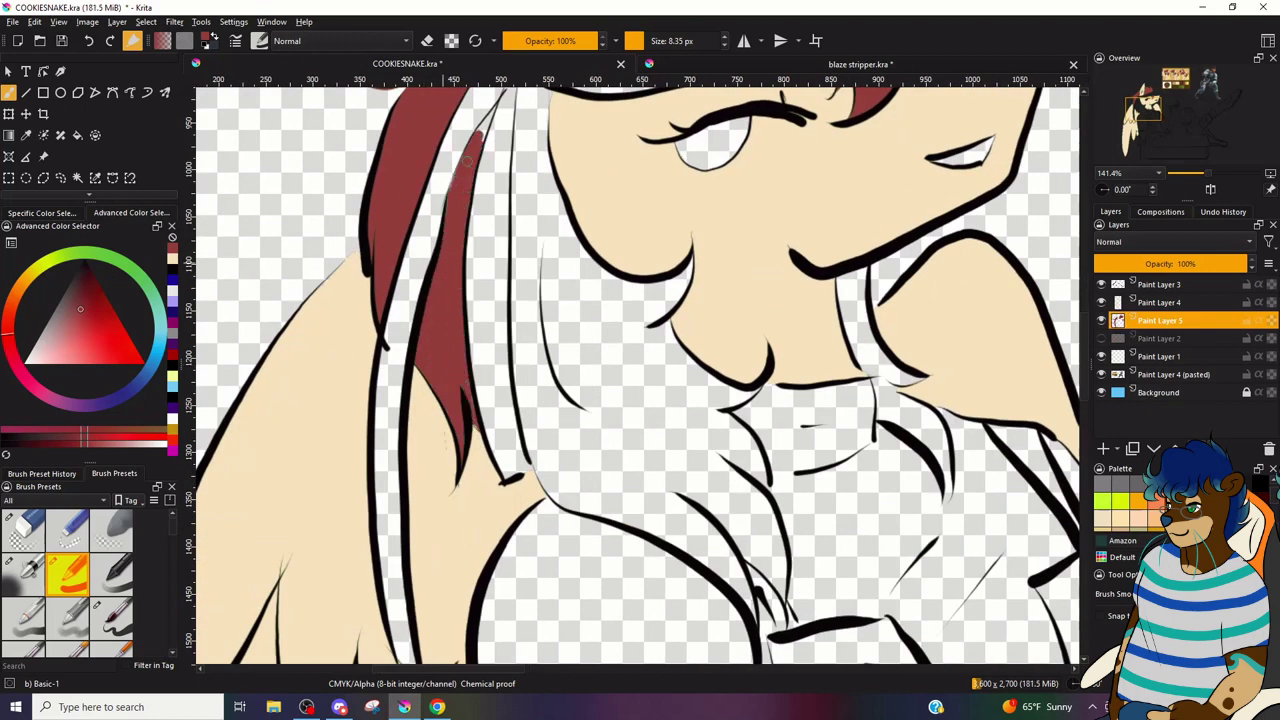
- Finish the strand between the headband ties and fill the hair beside the cheek with dark red
drag(464, 155, 457, 155)
drag(468, 148, 518, 249)
drag(538, 220, 530, 238)
key(])
key(])
key(])
key(])
key(])
mouse_move(585, 445)
mouse_down()
mouse_move(575, 360)
mouse_move(710, 450)
mouse_move(607, 279)
mouse_up()
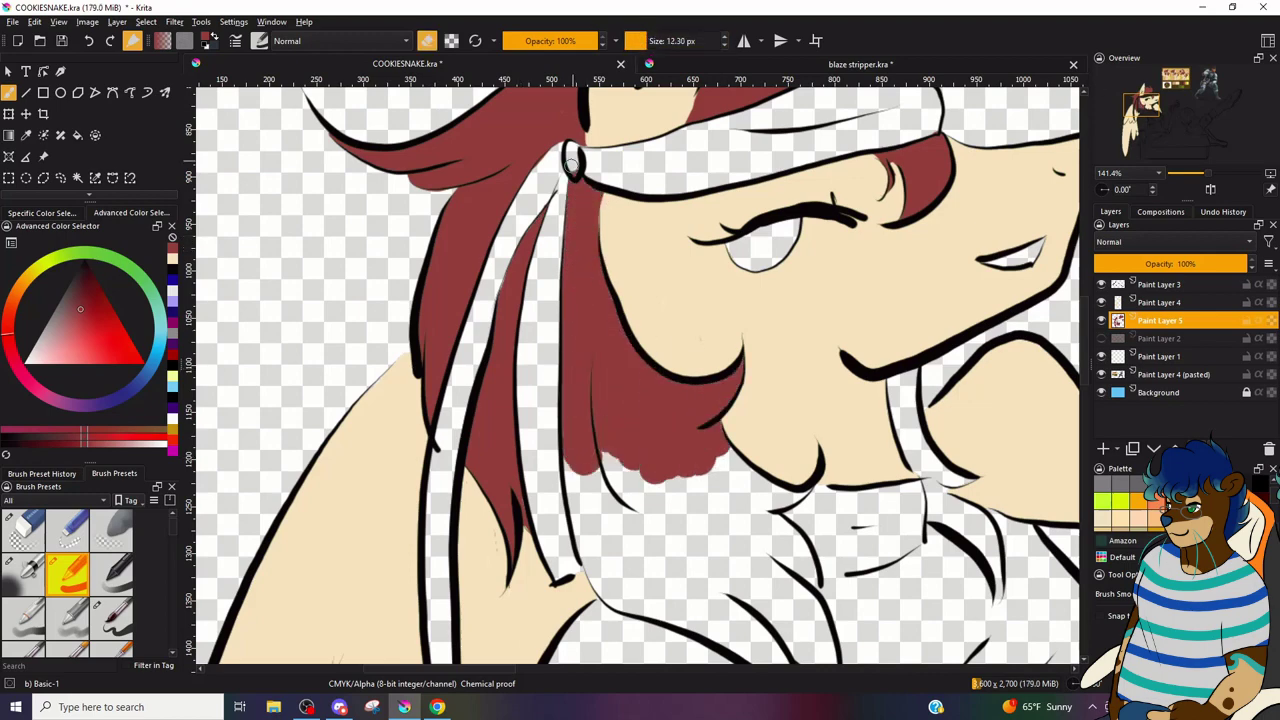
- Fill the hair locks falling over the near shoulder and chest with dark red down to their tips
drag(573, 487, 742, 530)
drag(640, 557, 437, 320)
mouse_move(384, 319)
mouse_down()
mouse_move(408, 368)
mouse_move(572, 445)
mouse_move(600, 472)
mouse_up()
mouse_move(394, 318)
mouse_down()
mouse_move(558, 400)
mouse_move(582, 380)
mouse_up()
drag(544, 371, 342, 337)
mouse_move(398, 388)
mouse_down()
mouse_move(355, 235)
mouse_move(387, 284)
mouse_up()
drag(428, 424, 424, 430)
- Finish filling the chest hair locks and the hair lock on the far side of the neck with dark red
key(ctrl+minus)
click(647, 41)
drag(539, 190, 555, 228)
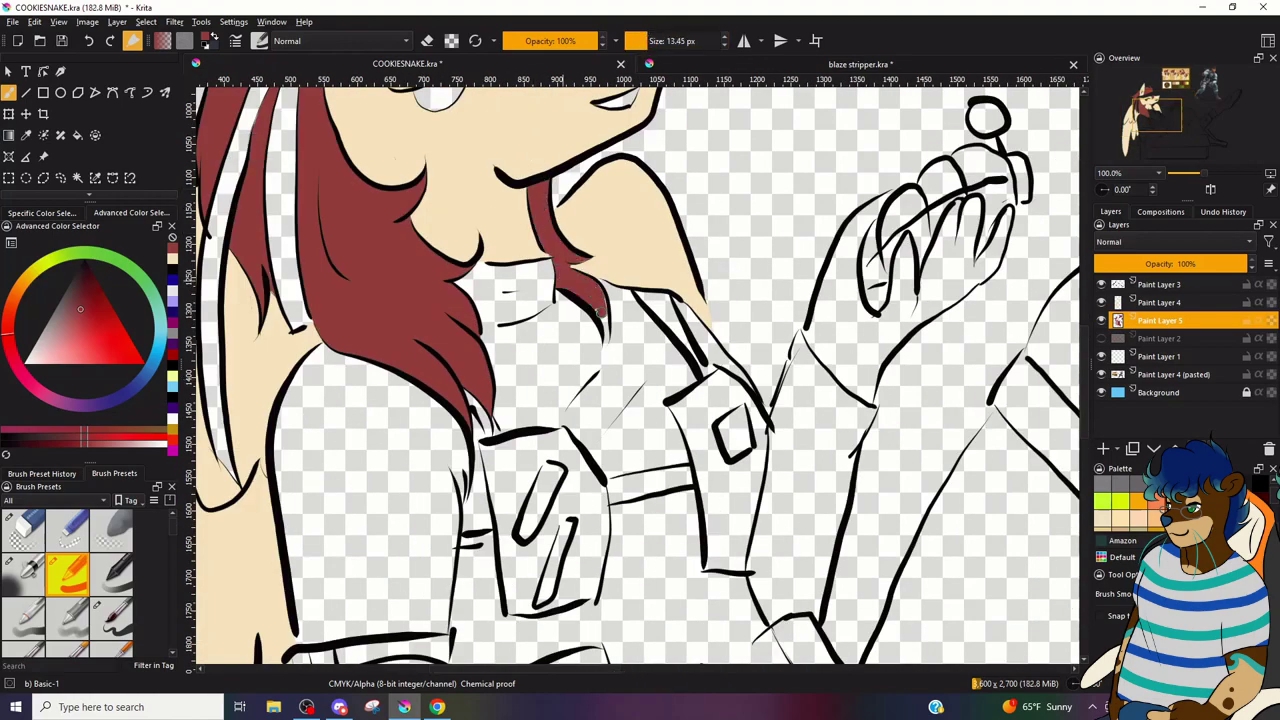
click(637, 41)
drag(598, 315, 608, 346)
key(ctrl+minus)
key(ctrl+minus)
key(ctrl+minus)
- Sample the headband's dark grey from the reference and add a new paint layer directly beneath the hair colour layer
mouse_move(780, 210)
mouse_down()
mouse_move(620, 315)
mouse_move(535, 430)
mouse_up()
key(ctrl+plus)
key(ctrl+plus)
key(ctrl+plus)
key(ctrl+plus)
key(p)
click(597, 112)
click(1160, 338)
click(1103, 449)
click(1153, 101)
- Fill the headband and its two hanging ties with flat dark grey
key(ctrl+minus)
key(b)
click(652, 41)
drag(385, 300, 628, 279)
drag(360, 298, 312, 402)
mouse_move(362, 325)
mouse_down()
mouse_move(345, 498)
mouse_move(374, 588)
mouse_up()
drag(312, 402, 282, 552)
- Fill the shaft and foot of the raised leg's boot with dark grey
mouse_move(1156, 97)
mouse_down()
mouse_move(1148, 114)
mouse_move(1199, 95)
mouse_move(1181, 98)
mouse_move(1219, 104)
mouse_up()
scroll(1148, 114, down, 2)
scroll(1219, 104, up, 1)
mouse_move(597, 409)
mouse_down()
mouse_move(720, 345)
mouse_move(789, 277)
mouse_up()
mouse_move(823, 228)
mouse_down()
mouse_move(745, 415)
mouse_move(560, 428)
mouse_up()
key(plus)
key(plus)
mouse_move(503, 490)
mouse_down()
mouse_move(585, 535)
mouse_move(635, 515)
mouse_move(460, 491)
mouse_up()
- Finish the raised boot's dark grey along its lower outline and cuff with a 9.24 px brush
key(e)
click(632, 41)
key(e)
click(657, 41)
drag(655, 41, 636, 41)
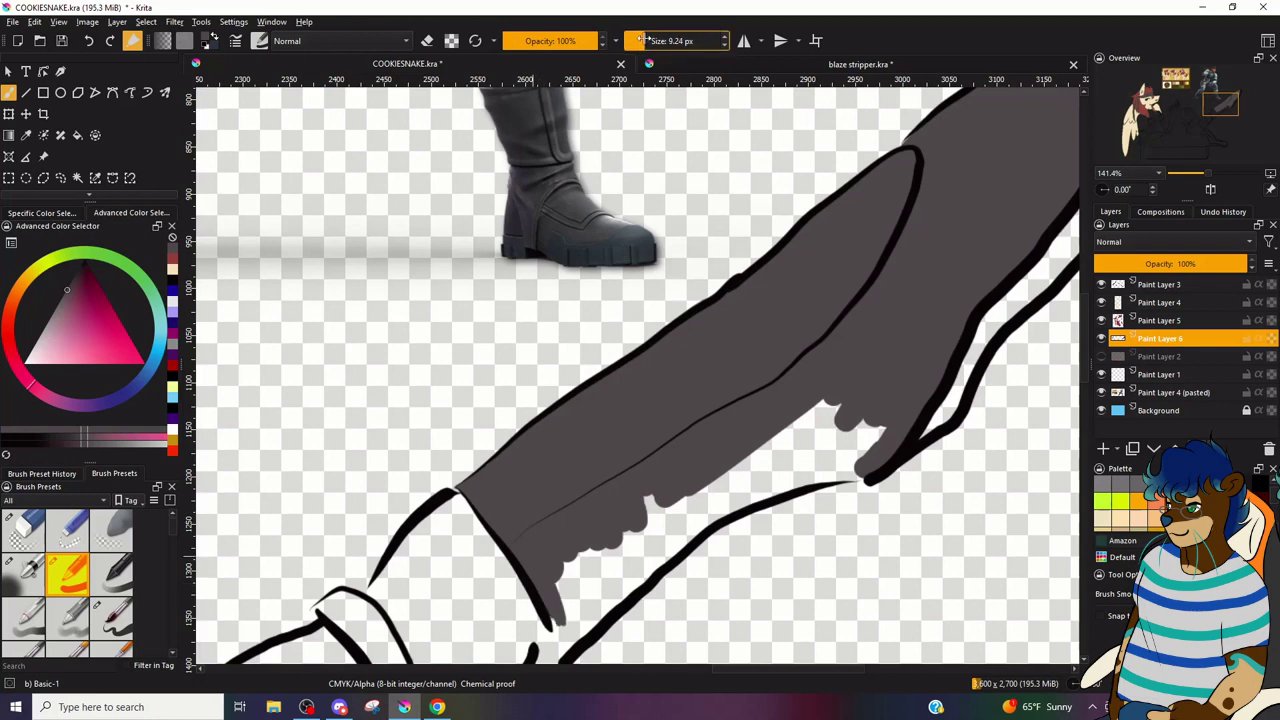
drag(1205, 106, 1210, 111)
mouse_move(495, 438)
mouse_down()
mouse_move(592, 382)
mouse_move(722, 361)
mouse_move(680, 350)
mouse_move(738, 342)
mouse_up()
drag(421, 498, 511, 446)
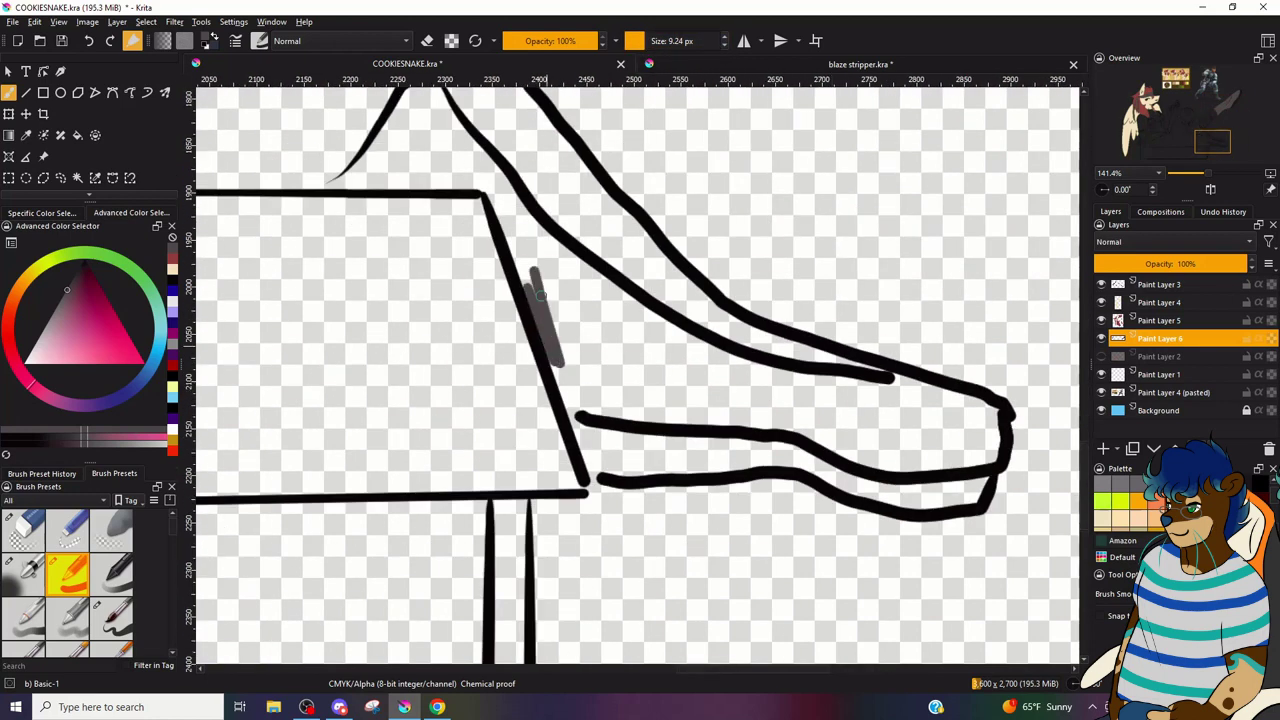
- Fill the other boot beside the box edge with dark grey from the toe up to the strap, narrowing the brush to 8.35 px
drag(545, 270, 700, 315)
mouse_move(570, 405)
mouse_down()
mouse_move(800, 435)
mouse_move(902, 381)
mouse_move(665, 334)
mouse_move(977, 438)
mouse_up()
drag(528, 284, 646, 250)
drag(560, 190, 797, 478)
mouse_move(702, 400)
mouse_down()
mouse_move(797, 475)
mouse_move(700, 350)
mouse_move(692, 318)
mouse_up()
key(bracketleft)
key(bracketleft)
key(bracketleft)
drag(607, 436, 697, 412)
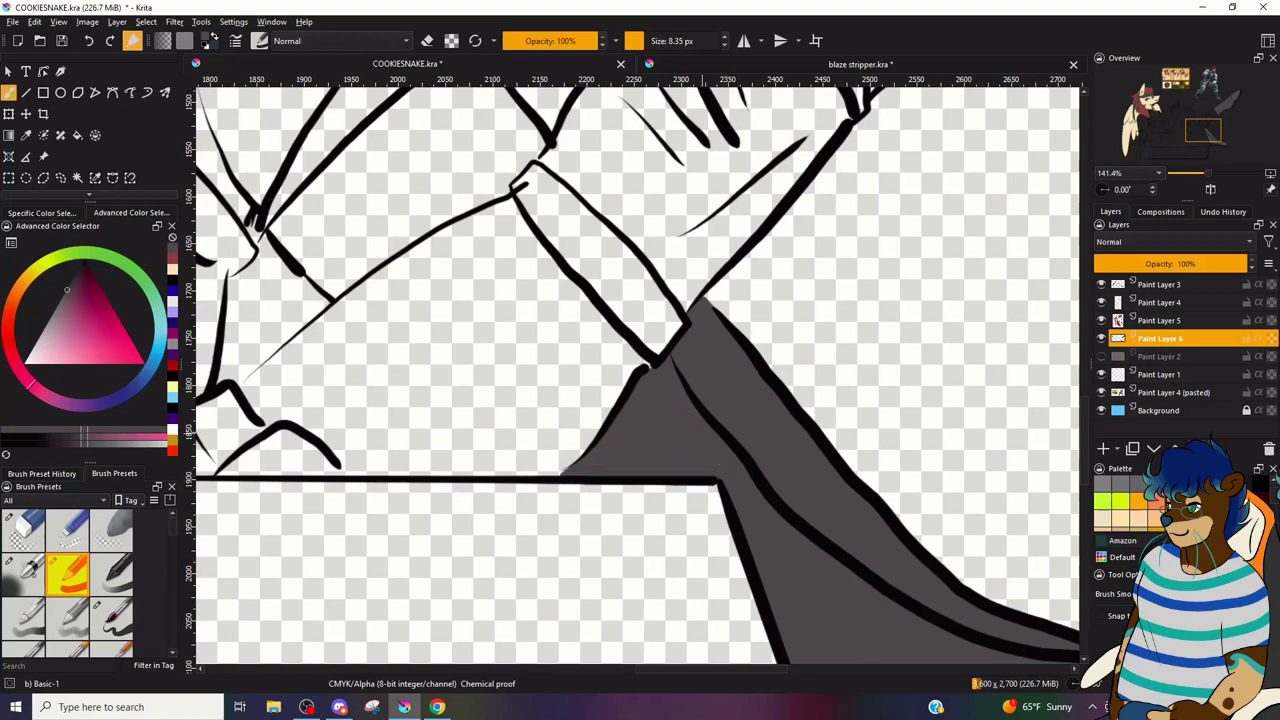
- Fill the two straps above and below the raised leg's knee pad with dark grey
scroll(667, 397, down, 4)
scroll(657, 430, up, 2)
mouse_move(654, 391)
mouse_down()
mouse_move(667, 416)
mouse_move(641, 380)
mouse_up()
scroll(640, 377, up, 3)
drag(736, 458, 640, 368)
scroll(680, 400, down, 4)
scroll(520, 545, up, 3)
mouse_move(770, 430)
mouse_down()
mouse_move(697, 358)
mouse_move(825, 462)
mouse_up()
scroll(550, 300, down, 1)
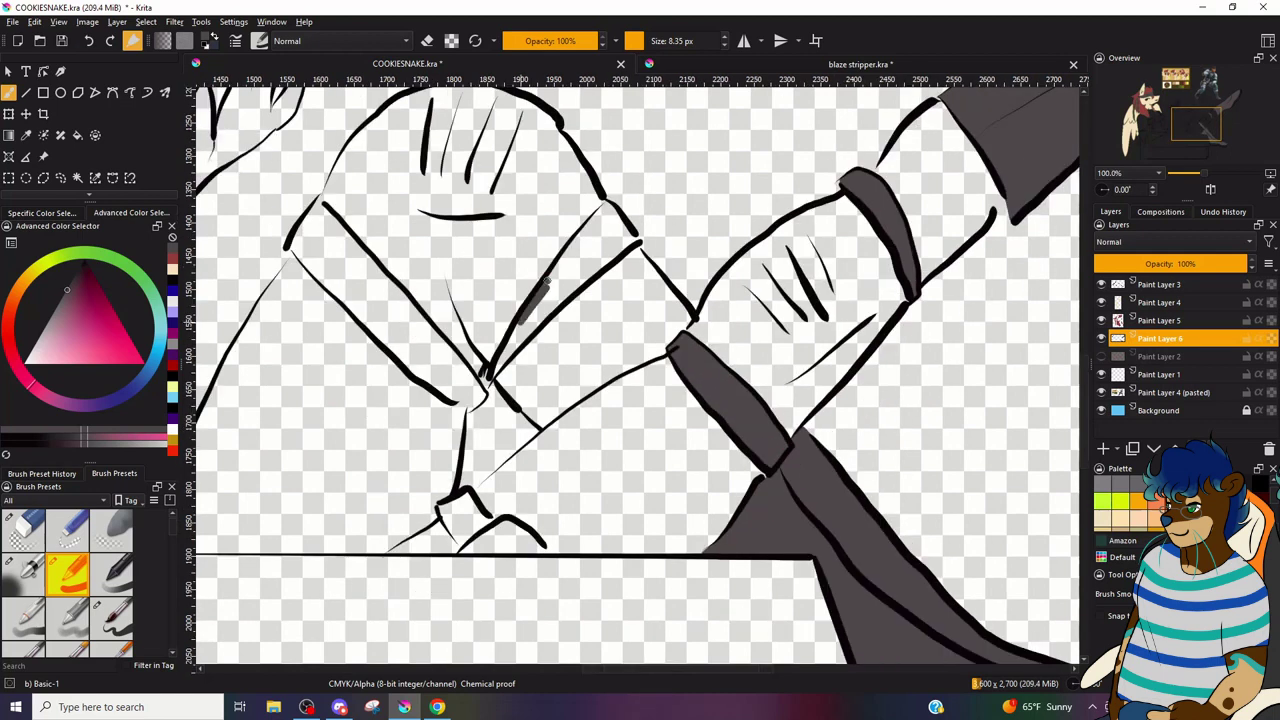
- Fill both straps bordering the bent leg's knee pad with dark grey
drag(498, 370, 608, 215)
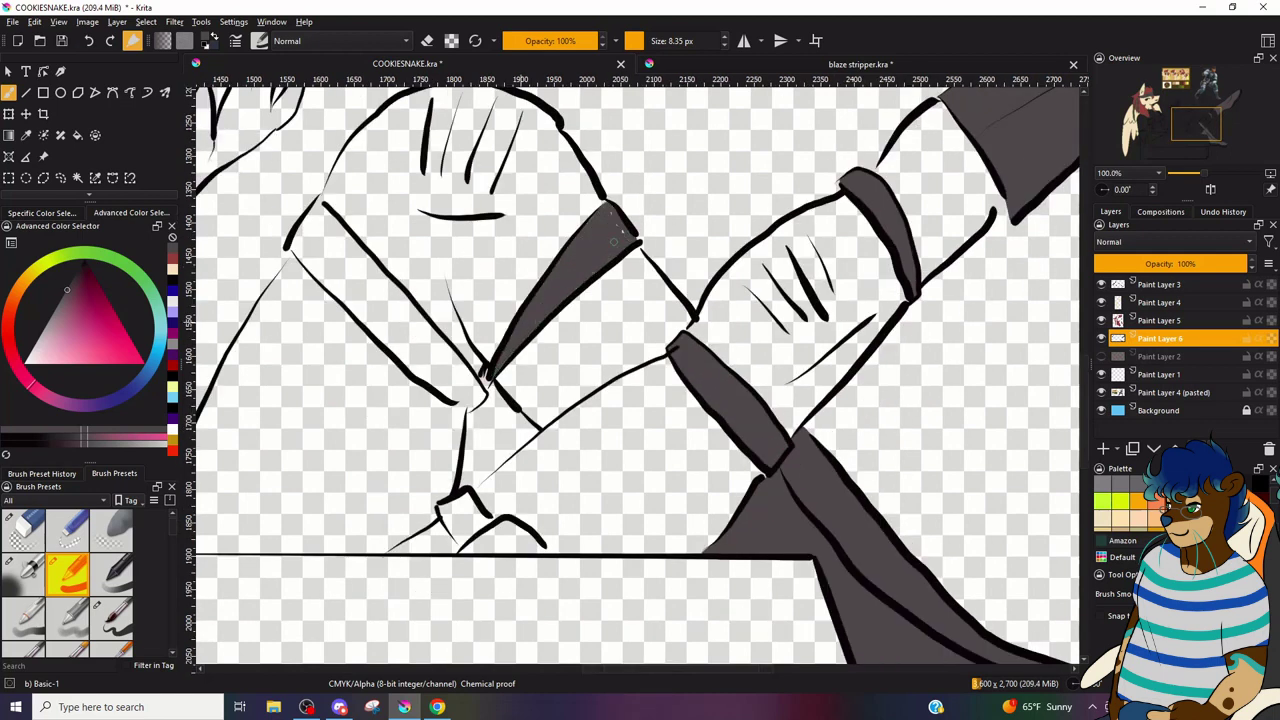
drag(386, 336, 391, 291)
drag(305, 252, 415, 330)
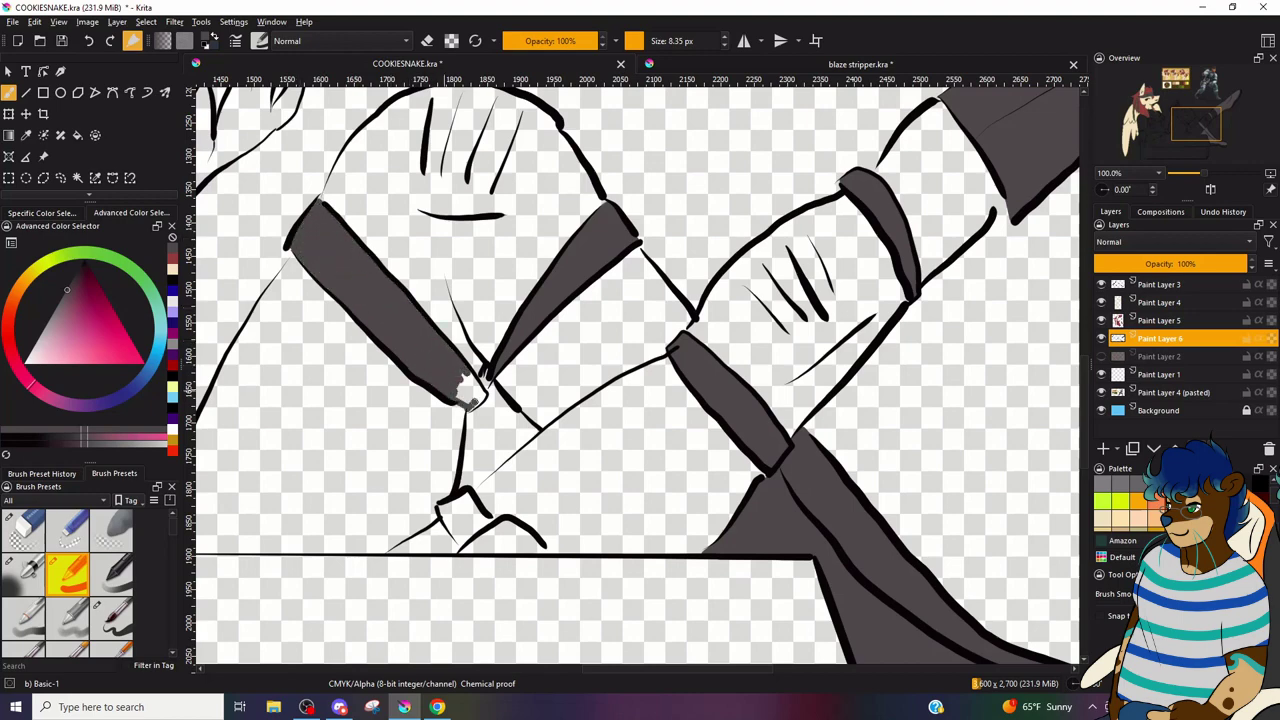
drag(462, 405, 469, 408)
key(ctrl+minus)
key(ctrl+minus)
key(ctrl+plus)
key(ctrl+plus)
- Fill the small strap beneath the thighs and the bands around the near arm with dark grey
mouse_move(457, 535)
mouse_down()
mouse_move(490, 520)
mouse_move(465, 502)
mouse_up()
scroll(474, 520, down, 4)
scroll(378, 540, up, 4)
drag(359, 541, 376, 484)
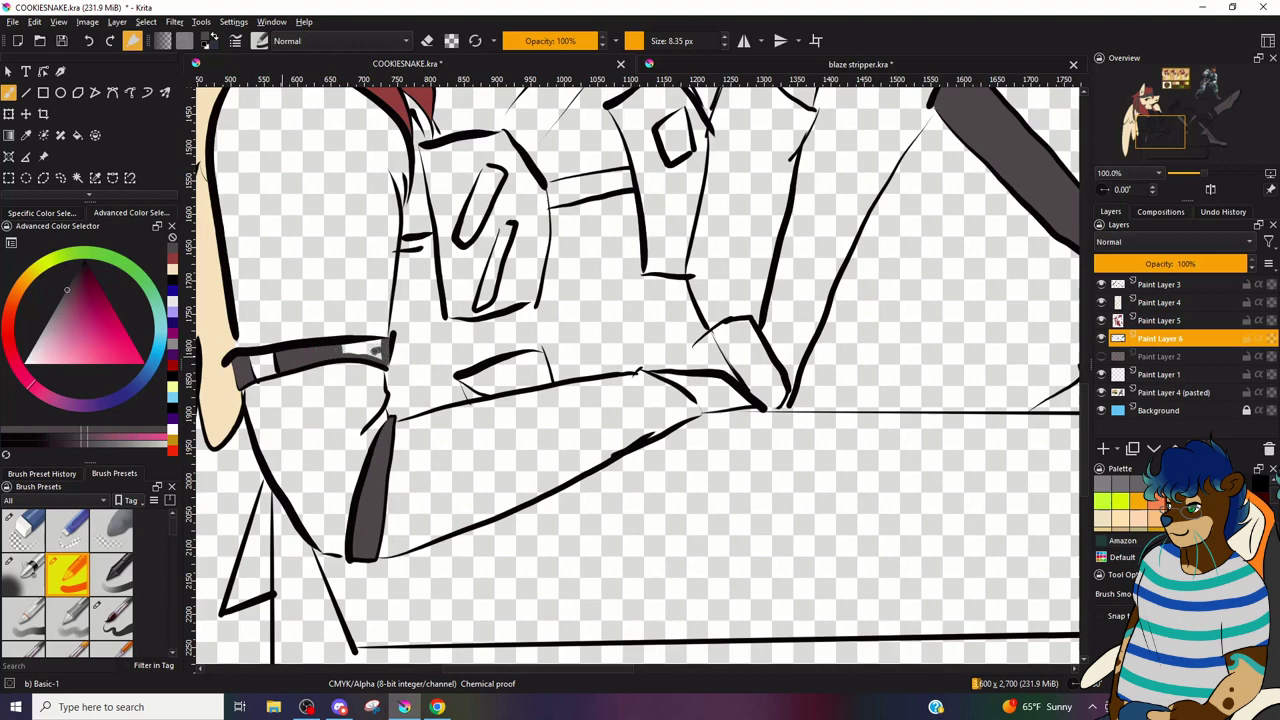
- Fill the chest pouches and harness straps with dark grey, leaving their inset shapes empty
drag(1166, 122, 1147, 118)
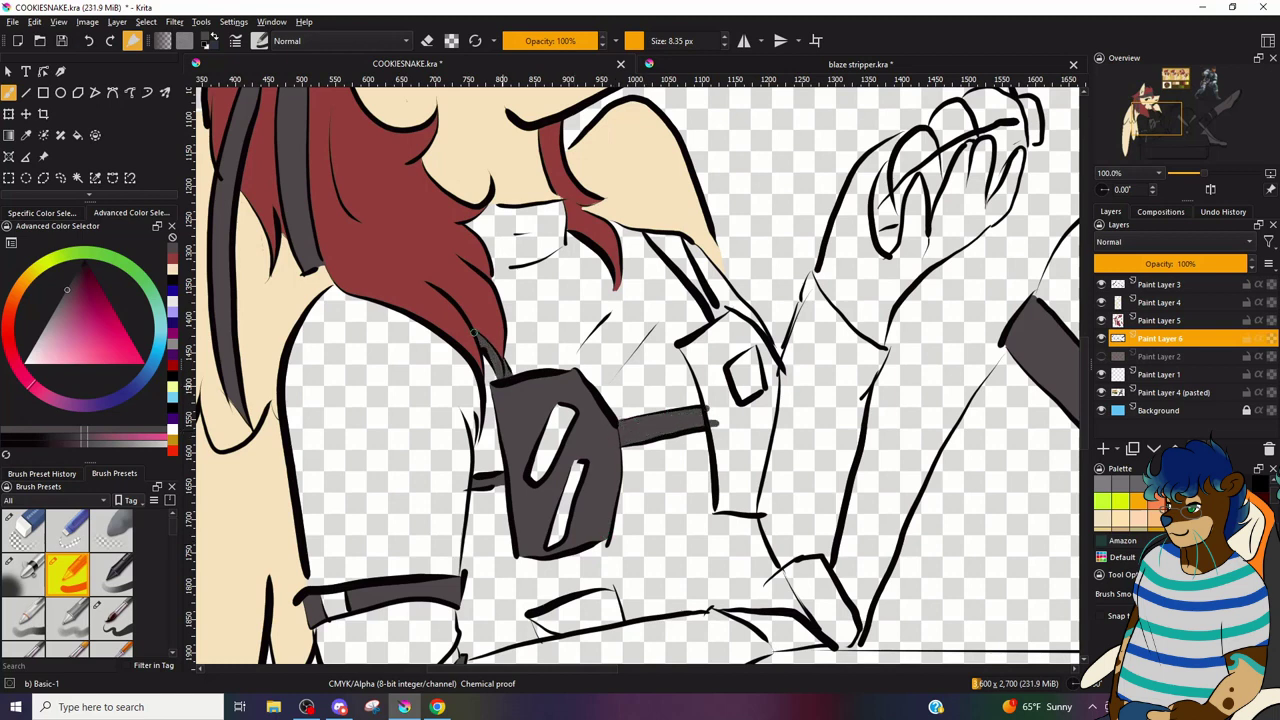
mouse_move(696, 346)
mouse_down()
mouse_move(720, 468)
mouse_move(764, 410)
mouse_up()
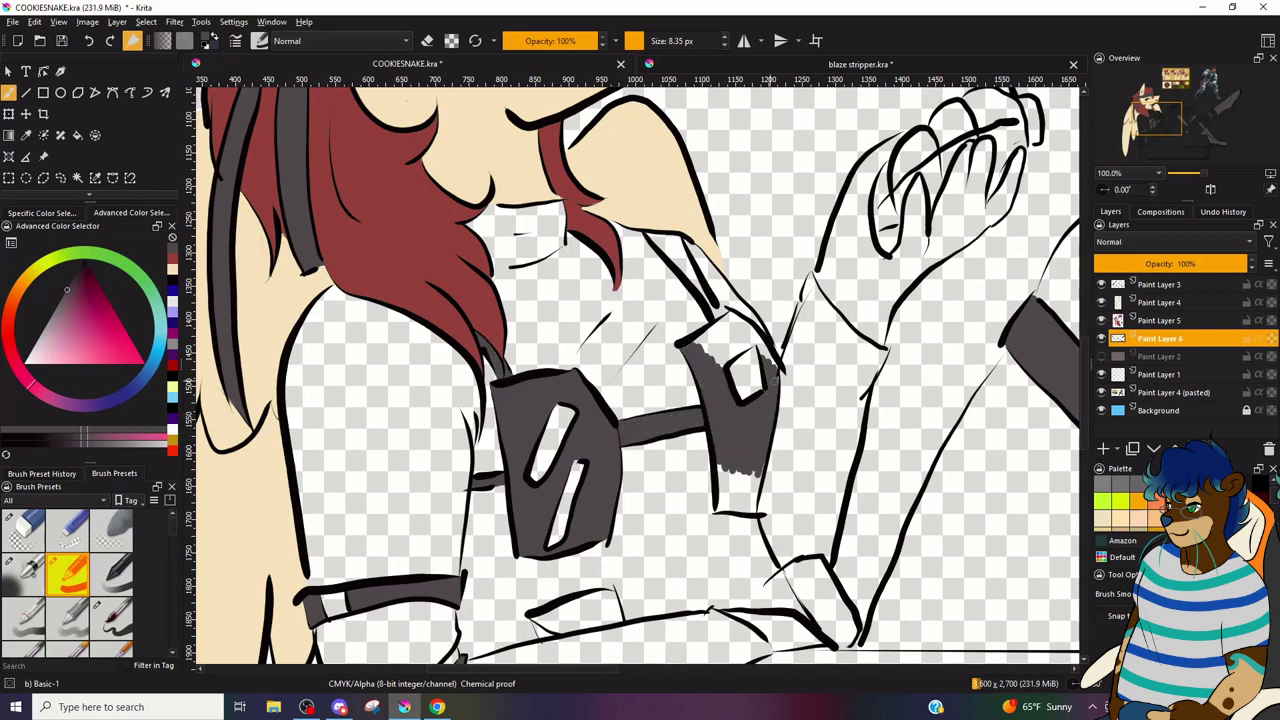
drag(722, 341, 741, 345)
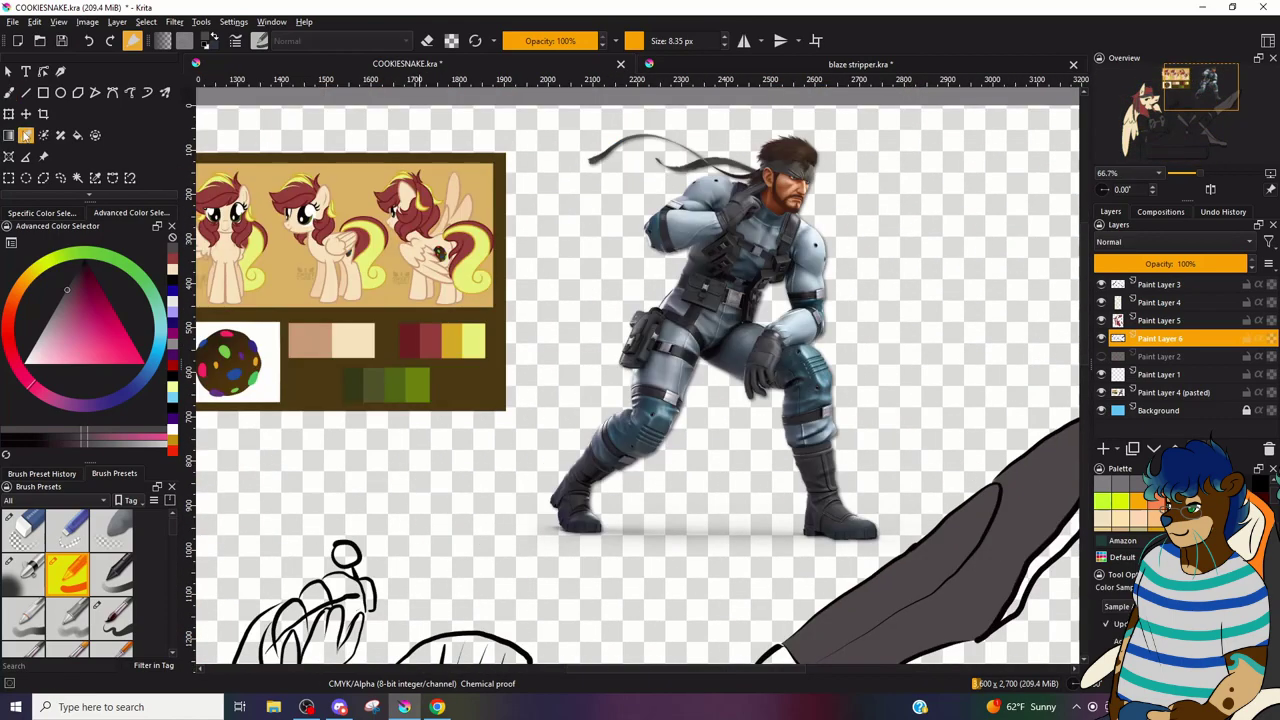
- On a new paint layer, fill both knee pads and the near elbow pad with dark teal sampled from the reference figure's knee
click(808, 368)
click(1160, 356)
click(1103, 449)
drag(640, 560, 720, 138)
click(9, 93)
click(657, 41)
mouse_move(704, 382)
mouse_down()
mouse_move(767, 327)
mouse_move(800, 345)
mouse_move(470, 275)
mouse_move(620, 270)
mouse_move(553, 398)
mouse_move(588, 345)
mouse_move(585, 250)
mouse_move(603, 280)
mouse_up()
mouse_move(1186, 126)
mouse_down()
mouse_move(1196, 99)
mouse_move(1148, 139)
mouse_up()
mouse_move(451, 450)
mouse_down()
mouse_move(410, 366)
mouse_move(485, 366)
mouse_move(456, 450)
mouse_move(474, 451)
mouse_up()
- Add another paint layer beneath the knee pad colour and sample the lighter blue-grey of the reference suit
click(1198, 91)
click(1160, 374)
click(1103, 449)
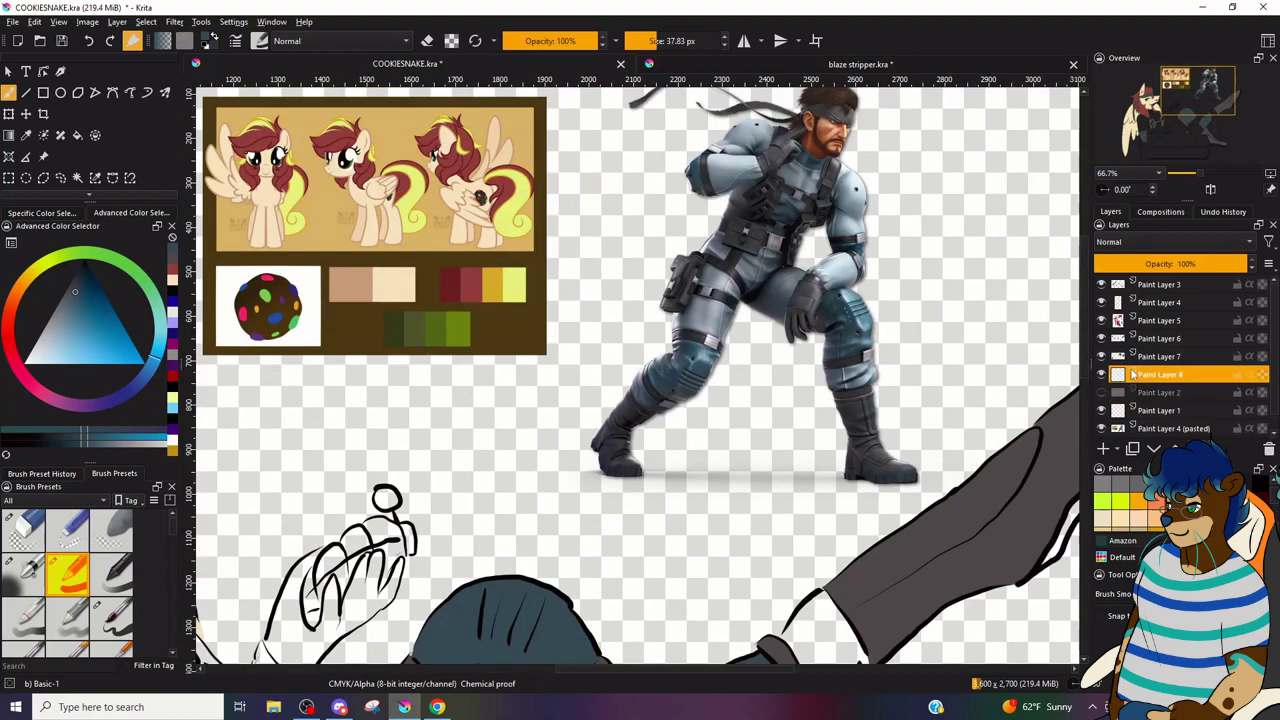
click(26, 135)
click(715, 285)
click(1197, 104)
click(8, 92)
- Fill the raised leg's shin and thigh and the bent leg's calf with blue-grey using a 37.83 px brush
scroll(1194, 106, down, 1)
drag(1192, 108, 1194, 109)
drag(790, 380, 803, 448)
mouse_move(595, 495)
mouse_down()
mouse_move(627, 534)
mouse_move(658, 470)
mouse_up()
drag(1194, 109, 1188, 125)
drag(715, 370, 755, 412)
drag(632, 424, 645, 411)
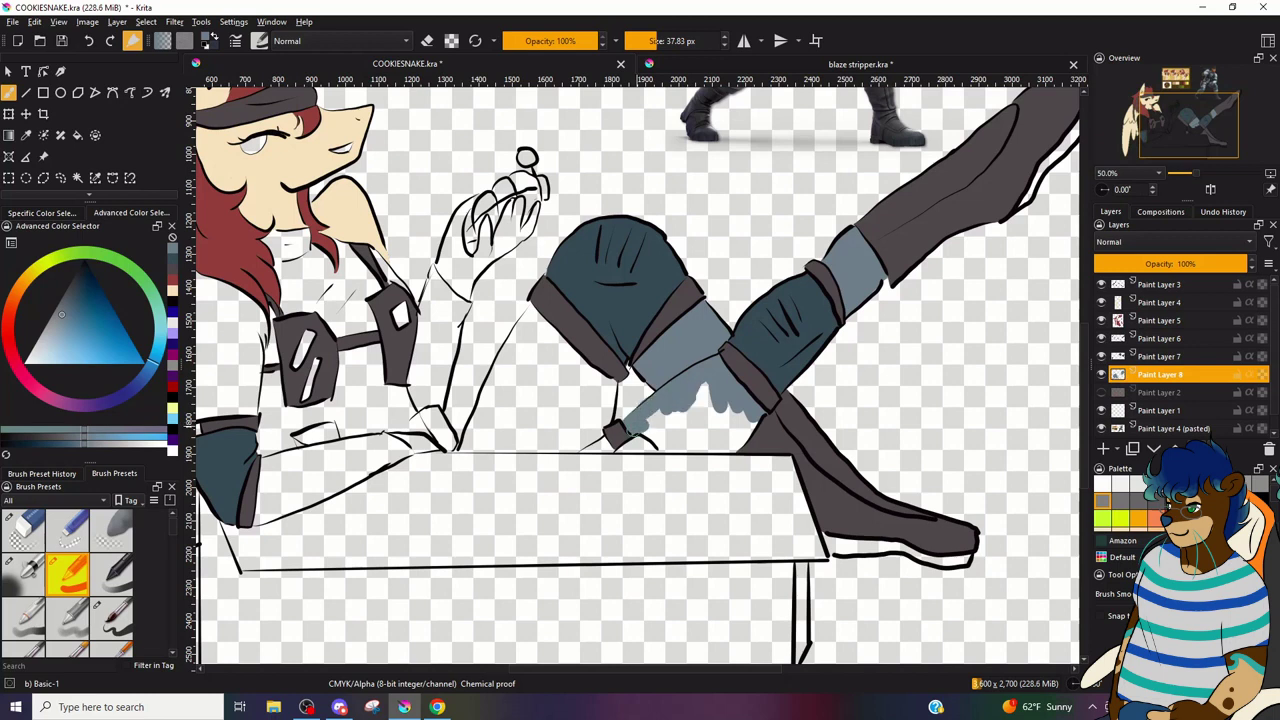
drag(737, 445, 662, 426)
- Fill the bent leg's thigh with blue-grey down to the box top and tidy its edges with a finer brush
key(ctrl+plus)
key(ctrl+plus)
mouse_move(317, 469)
mouse_down()
mouse_move(426, 257)
mouse_move(470, 392)
mouse_up()
drag(470, 440, 590, 340)
drag(340, 460, 530, 380)
mouse_move(290, 480)
mouse_down()
mouse_move(376, 515)
mouse_move(522, 515)
mouse_move(470, 482)
mouse_move(318, 495)
mouse_up()
drag(285, 527, 260, 527)
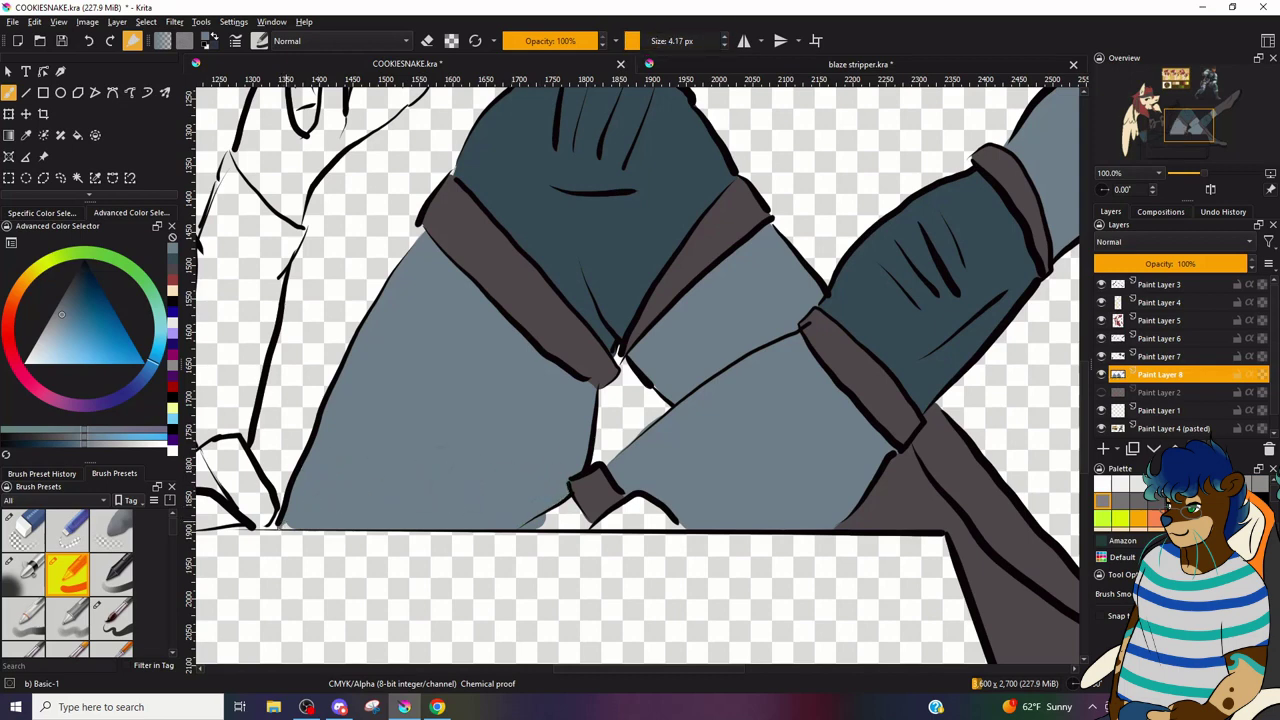
- Fill the small gap between the bent thigh and the lower strap, using the colour sampled from the thigh
click(1155, 356)
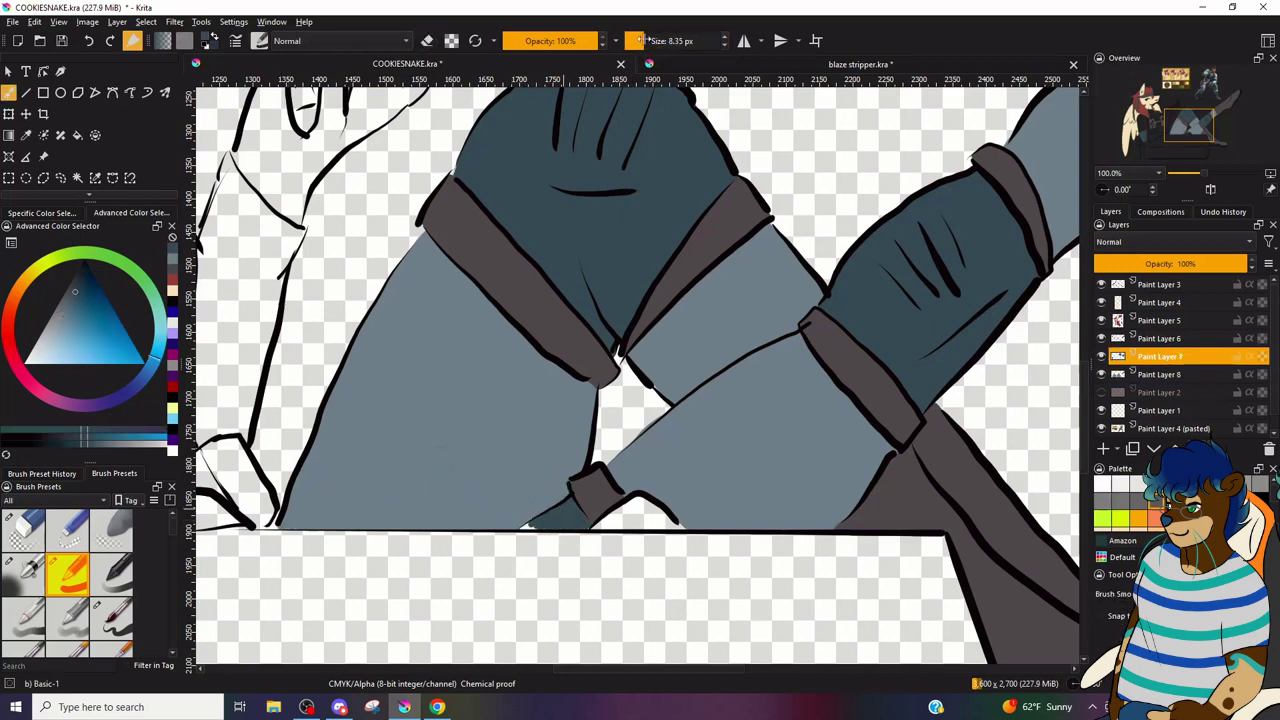
key(ctrl+minus)
key(ctrl+minus)
key(ctrl+plus)
key(ctrl+plus)
ctrl+click(545, 490)
drag(578, 505, 556, 520)
drag(544, 523, 537, 527)
- Fill the near upper arm, neck and torso of the suit with blue-grey on the suit colour layer
key(ctrl+minus)
key(ctrl+minus)
drag(300, 380, 504, 415)
drag(374, 400, 387, 400)
mouse_move(386, 414)
mouse_down()
mouse_move(384, 348)
mouse_move(397, 365)
mouse_up()
click(1140, 373)
key(ctrl+z)
mouse_move(450, 330)
mouse_down()
mouse_move(390, 445)
mouse_move(445, 420)
mouse_move(505, 300)
mouse_move(560, 310)
mouse_up()
mouse_move(565, 375)
mouse_down()
mouse_move(475, 485)
mouse_move(605, 485)
mouse_move(625, 340)
mouse_up()
key(ctrl+plus)
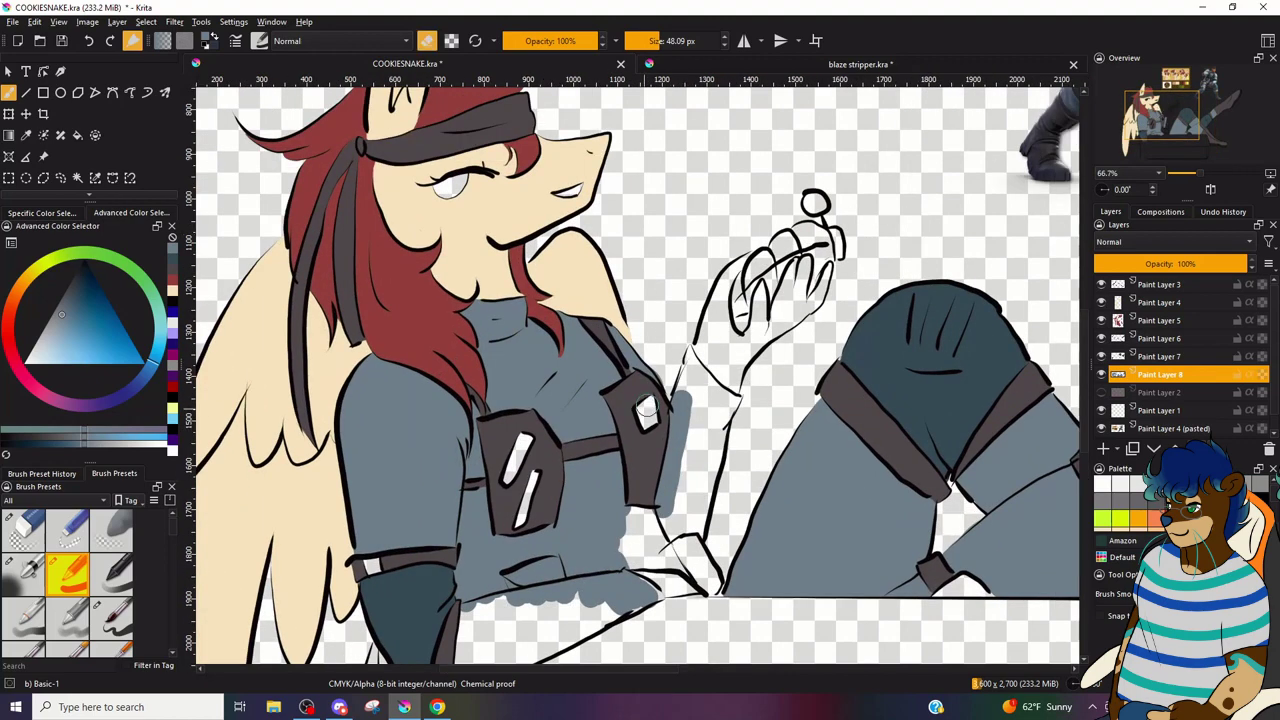
- Erase the blue-grey from the far pouch's square inset and fill the near forearm up to the wrist
drag(648, 404, 630, 404)
mouse_move(640, 410)
mouse_down()
mouse_move(640, 230)
mouse_move(656, 219)
mouse_up()
mouse_move(548, 412)
mouse_down()
mouse_move(490, 469)
mouse_move(630, 420)
mouse_up()
drag(690, 340, 698, 340)
drag(669, 343, 655, 350)
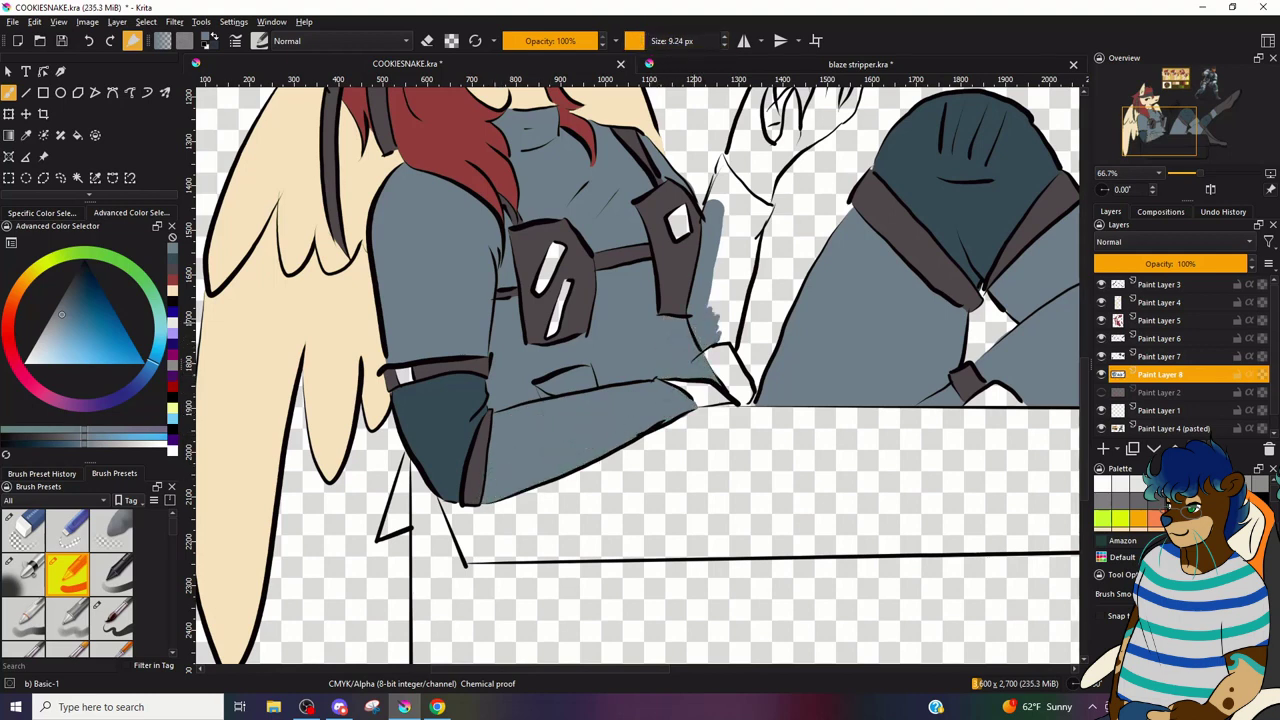
- Fill the far forearm with blue-grey up to the glove cuff, using smaller brushes near the outline
mouse_move(737, 315)
mouse_down()
mouse_move(722, 228)
mouse_move(748, 300)
mouse_up()
click(657, 41)
scroll(750, 250, up, 1)
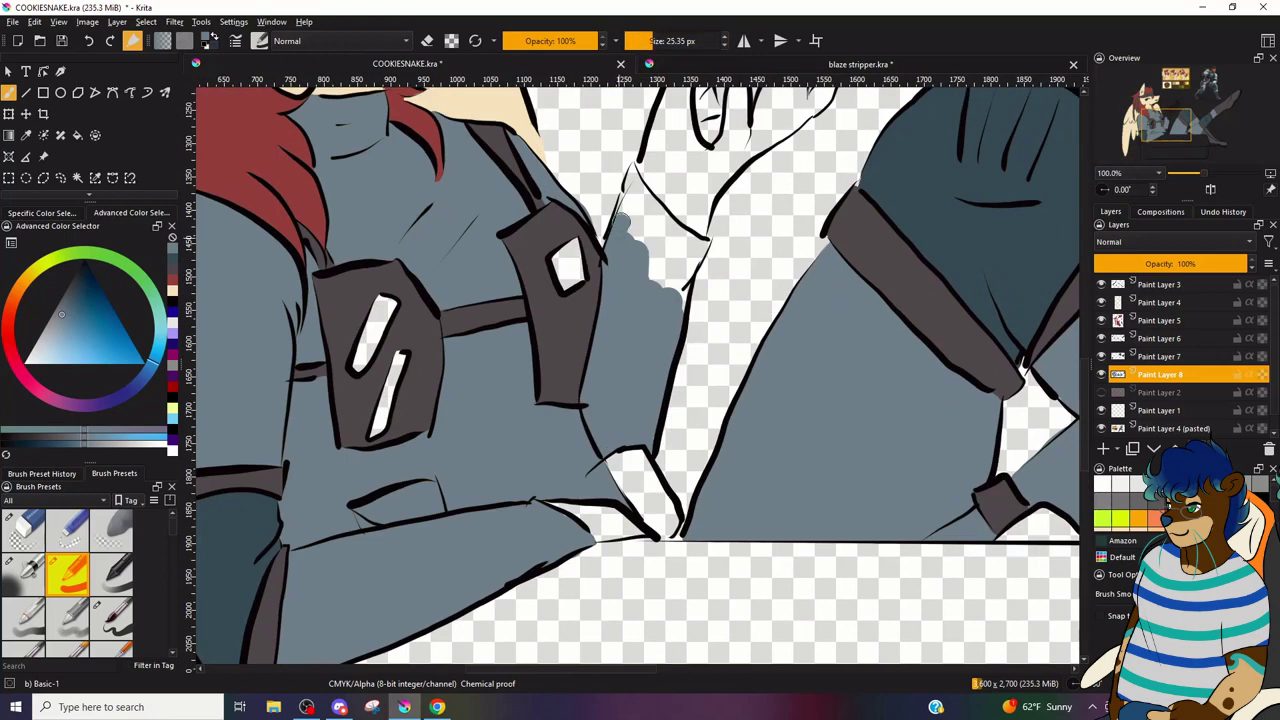
click(645, 41)
mouse_move(630, 205)
mouse_down()
mouse_move(688, 290)
mouse_move(628, 182)
mouse_move(686, 242)
mouse_up()
click(636, 41)
drag(629, 175, 637, 179)
key(ctrl+minus)
- Fill the band at the far arm's elbow with the sampled strap grey on the strap colour layer
click(26, 135)
click(588, 360)
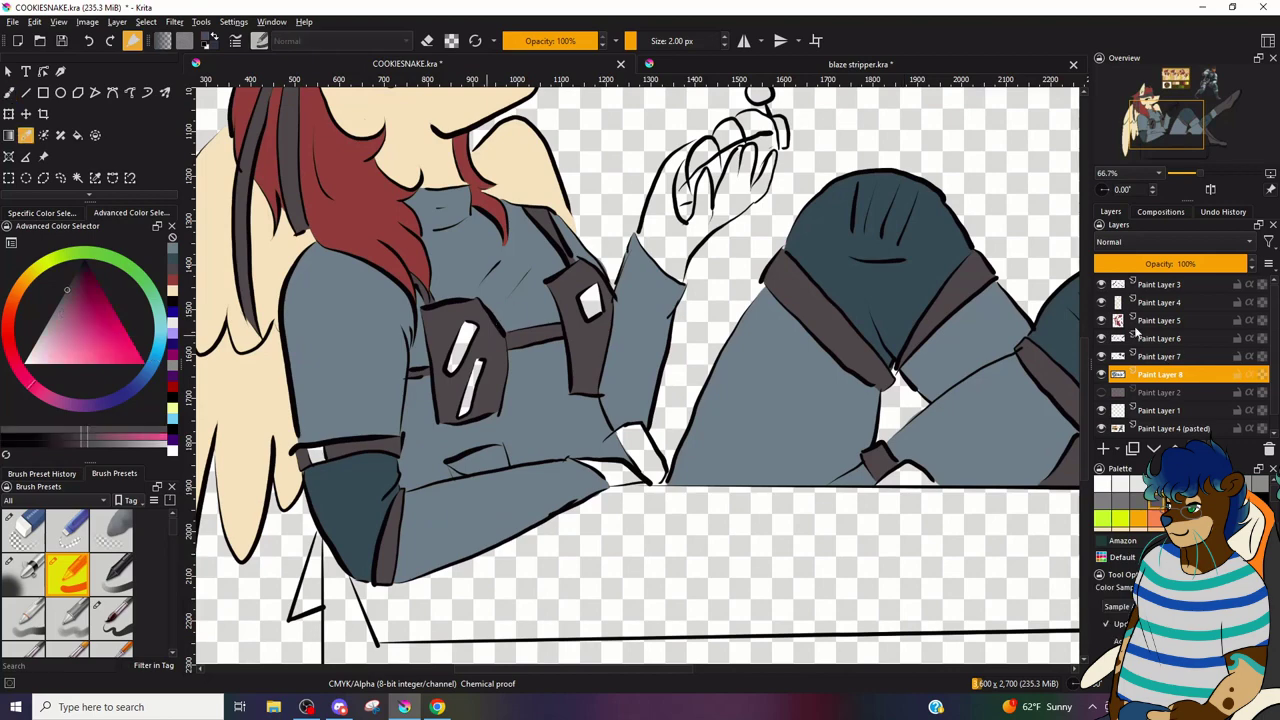
click(1154, 339)
click(9, 93)
click(644, 41)
drag(641, 465, 622, 440)
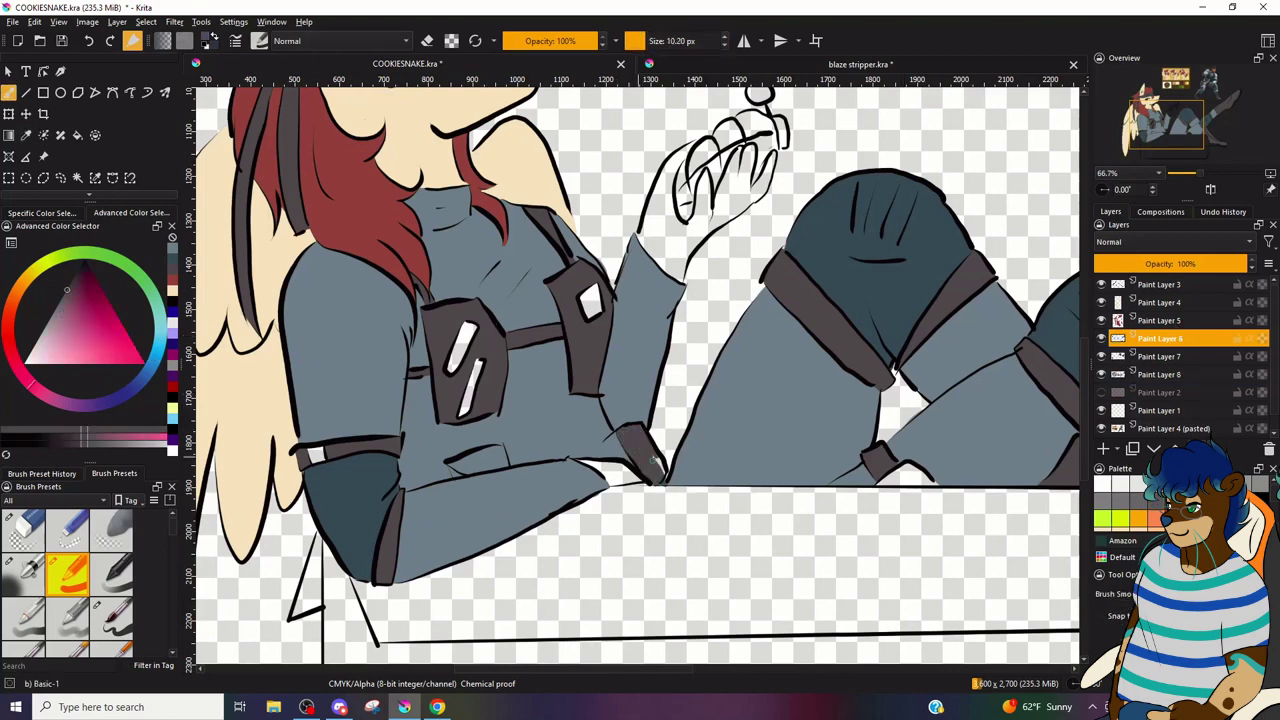
- Sample a dark grey from the reference figure for the gloves and add a new layer directly above Paint Layer 2
scroll(640, 375, up, 4)
click(26, 135)
click(720, 101)
scroll(640, 375, down, 4)
click(9, 93)
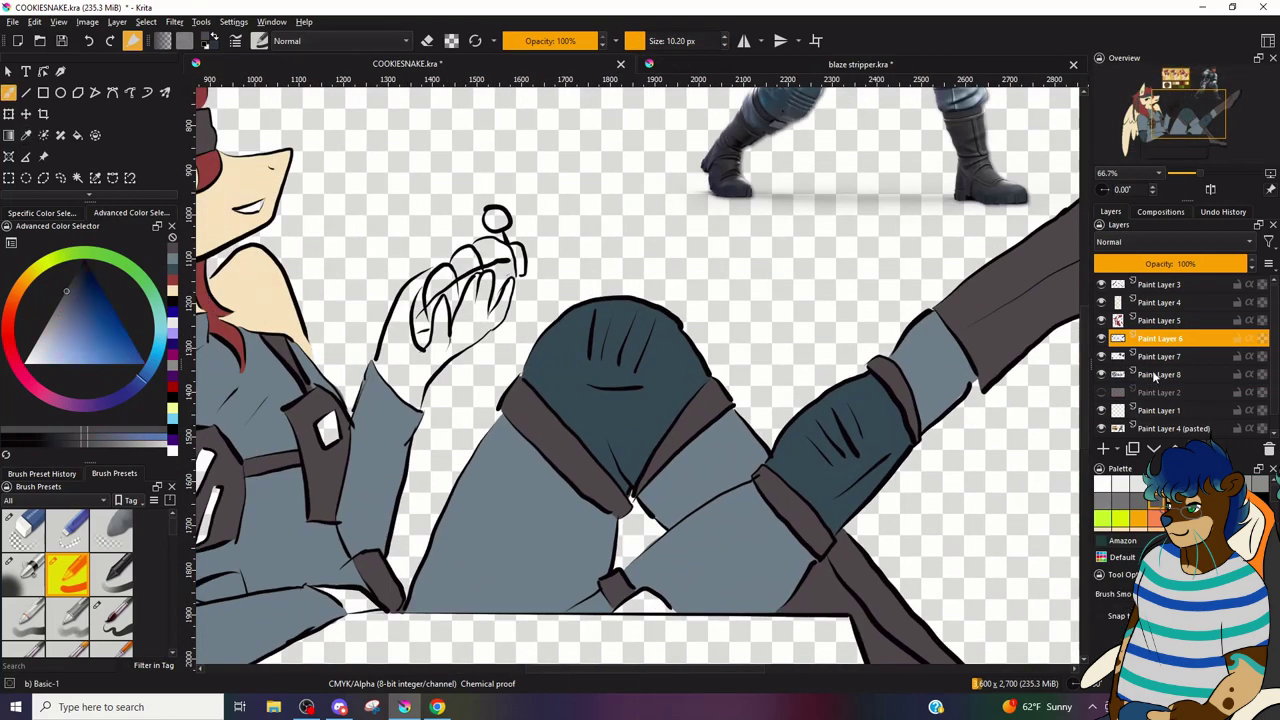
click(1156, 392)
click(1103, 449)
- Fill the raised hand's glove and the visible part of the near glove at the box edge with dark grey
mouse_move(379, 371)
mouse_down()
mouse_move(390, 342)
mouse_move(420, 378)
mouse_up()
key(ctrl+plus)
drag(343, 270, 342, 350)
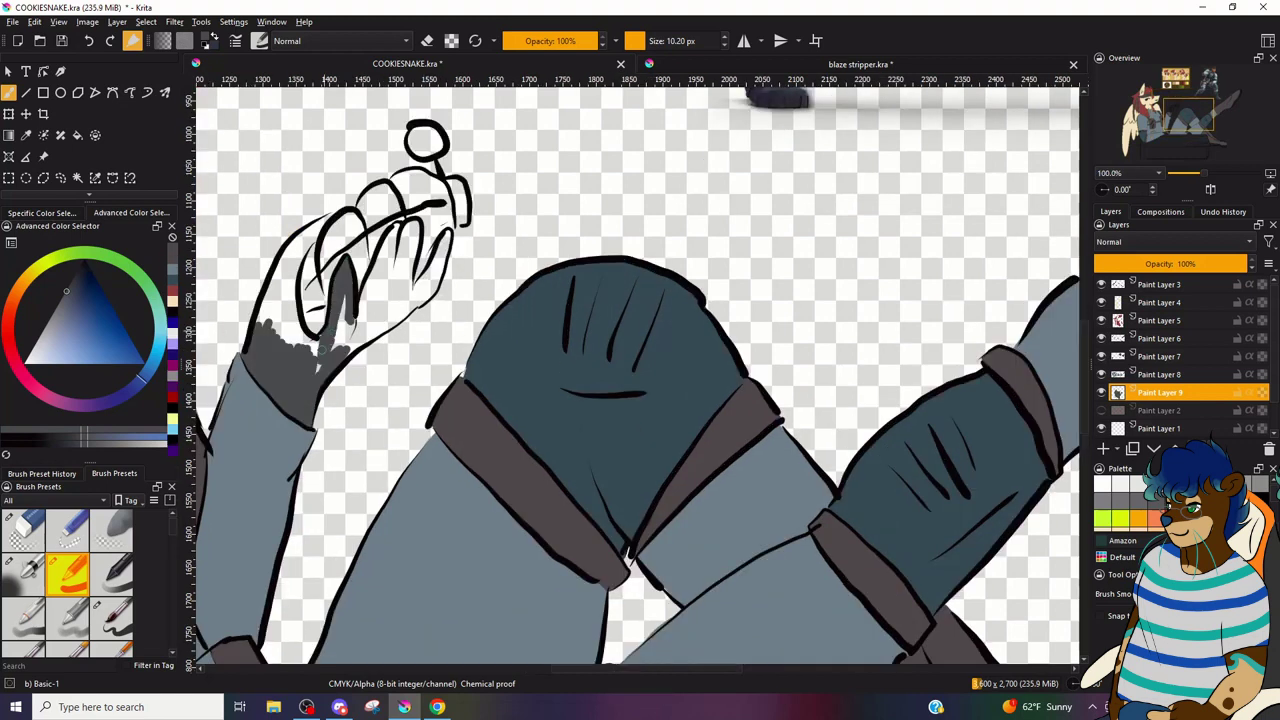
drag(266, 336, 276, 303)
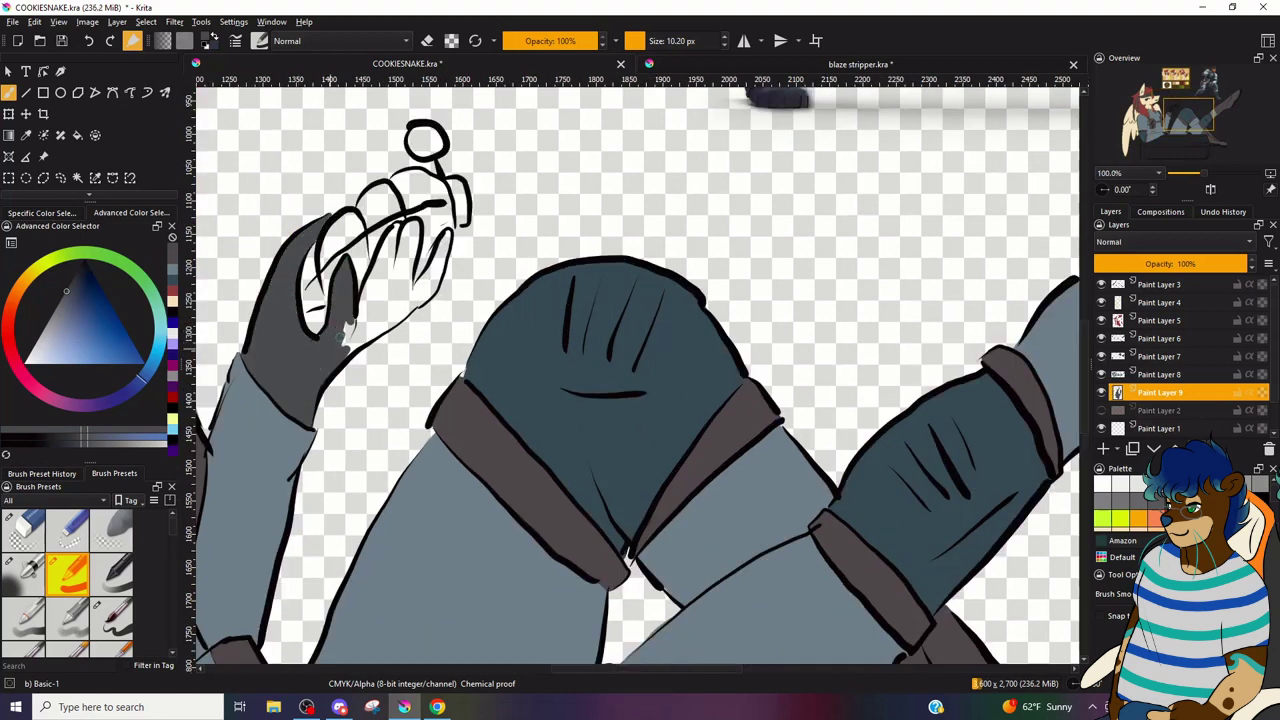
drag(351, 324, 416, 299)
mouse_move(355, 340)
mouse_down()
mouse_move(398, 232)
mouse_move(365, 335)
mouse_up()
drag(405, 265, 380, 325)
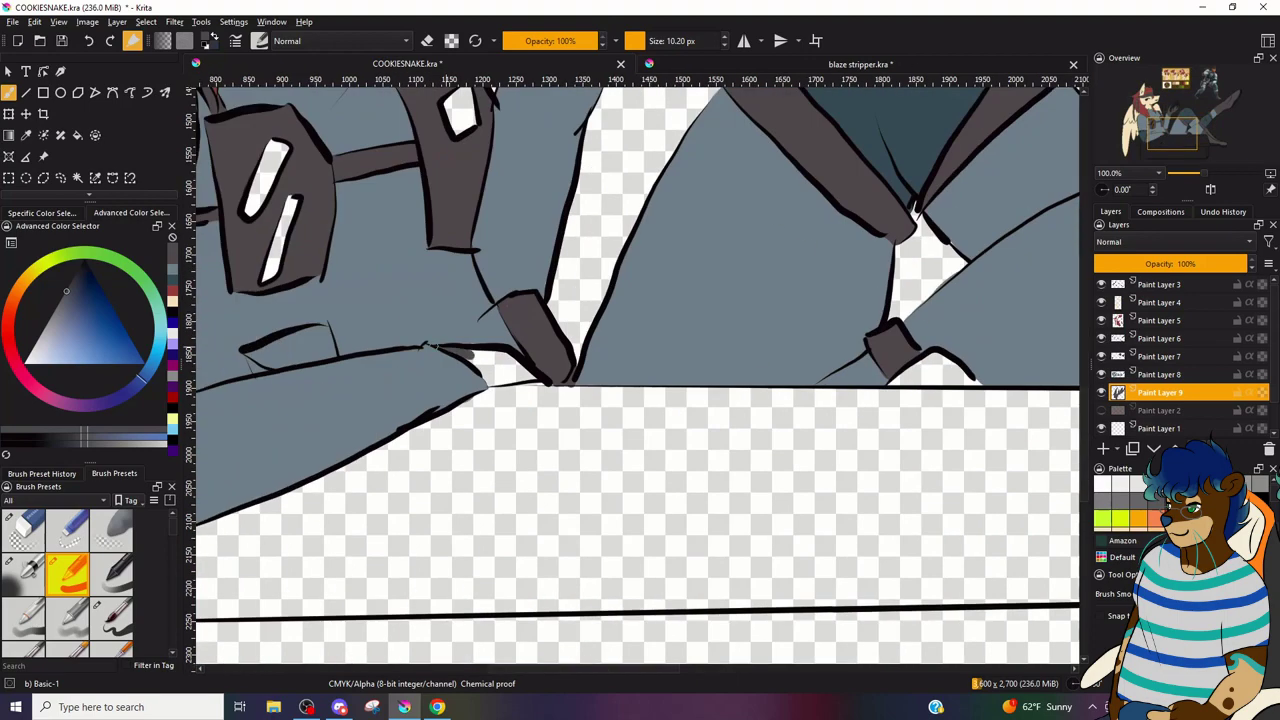
drag(466, 352, 536, 376)
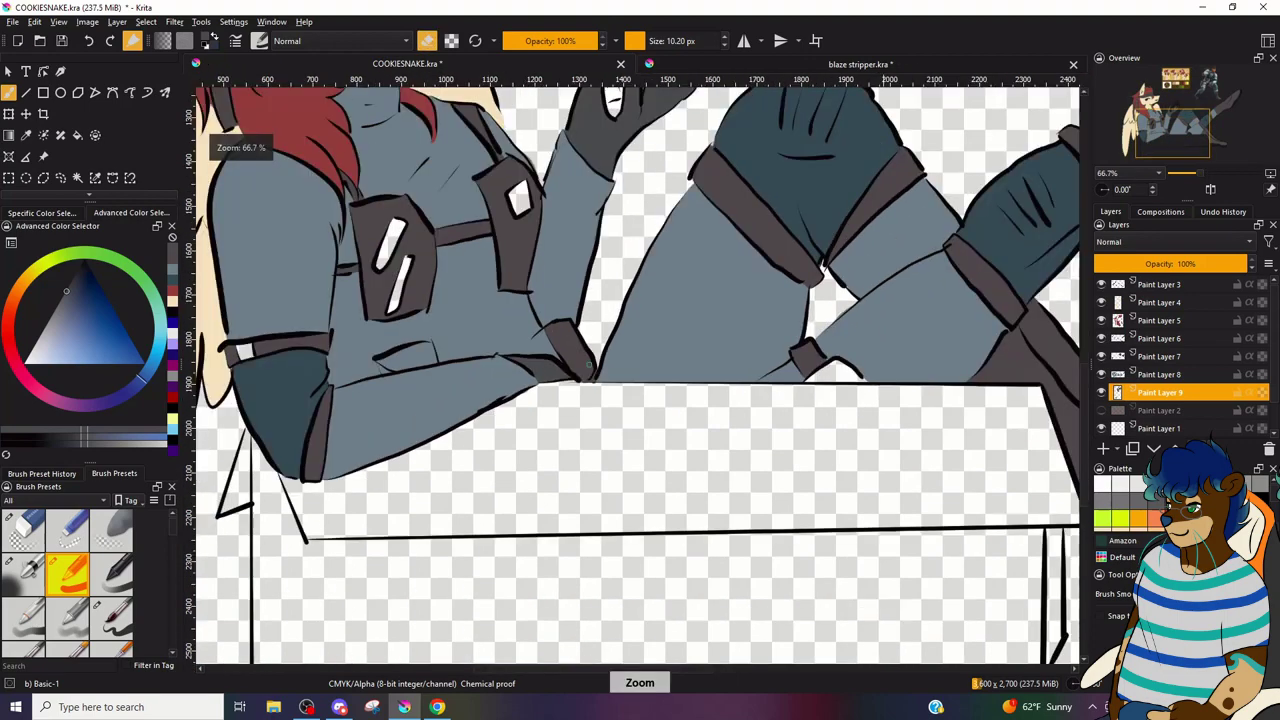
- Fill the pouch insets with the sampled blue-grey on a new layer
key(Insert)
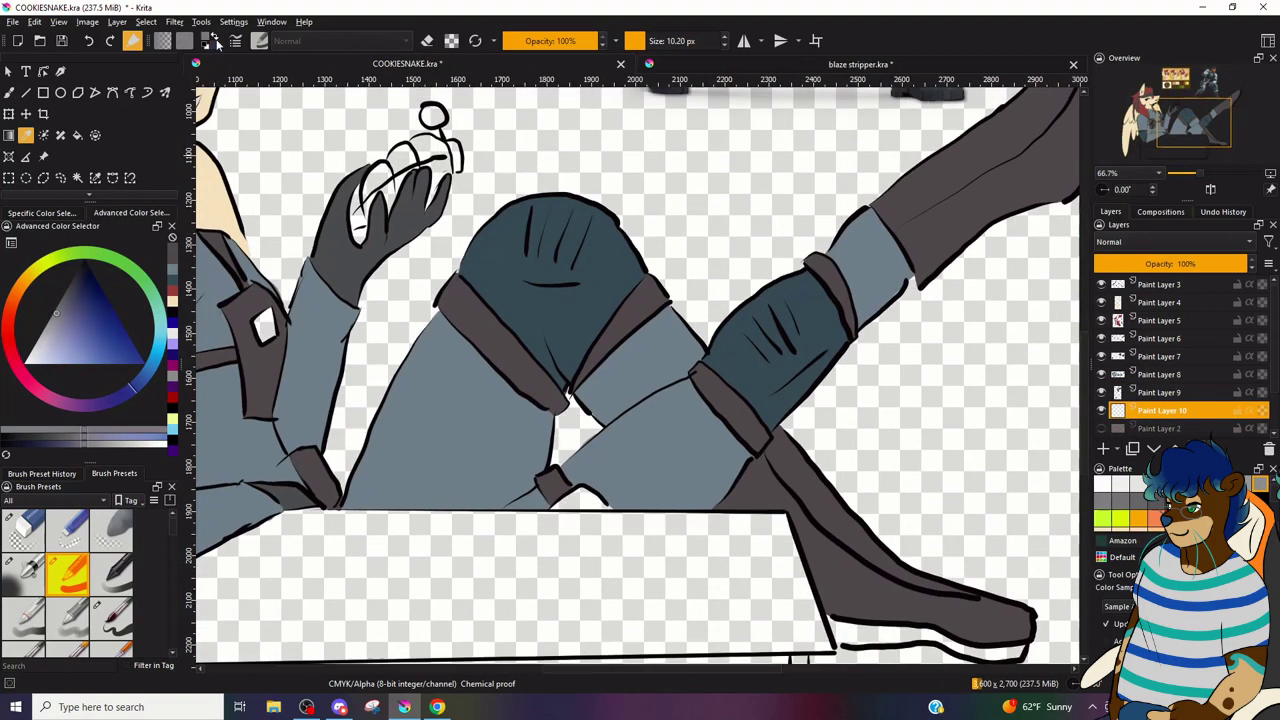
key(b)
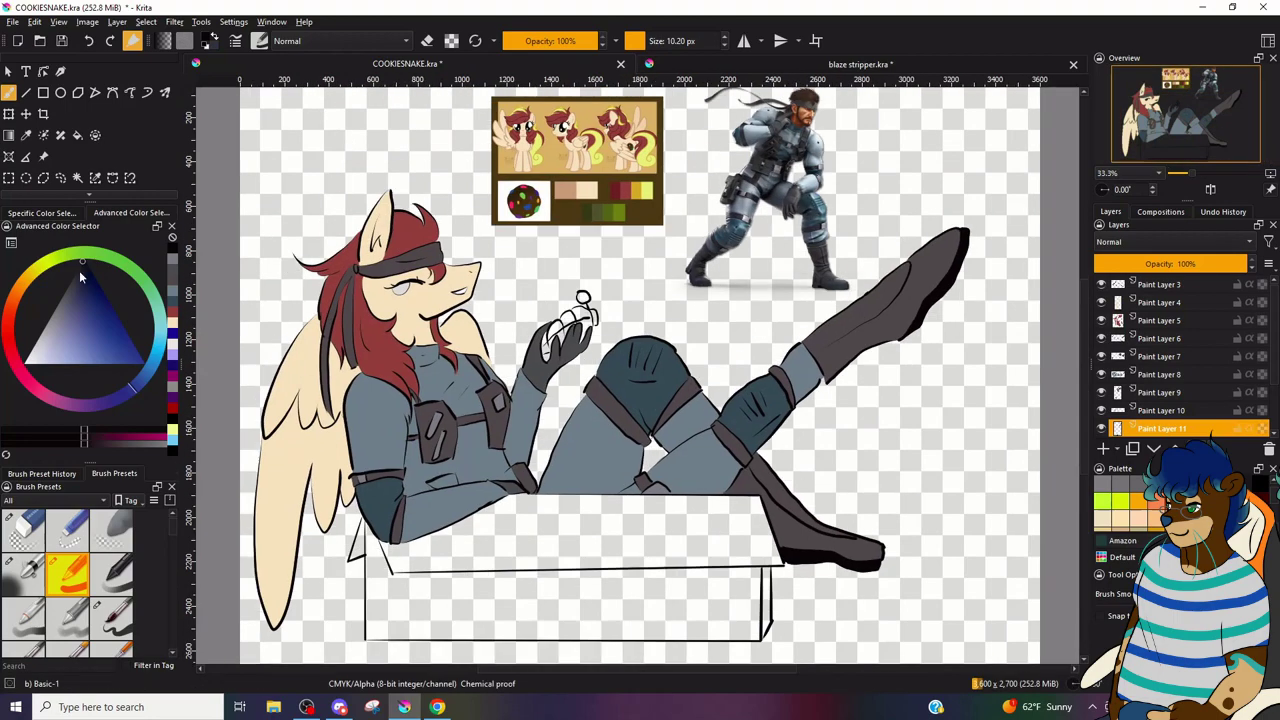
- Pick a dark green and fill the grenade in the raised hand on a new layer
click(68, 253)
drag(78, 288, 101, 286)
scroll(383, 376, up, 2)
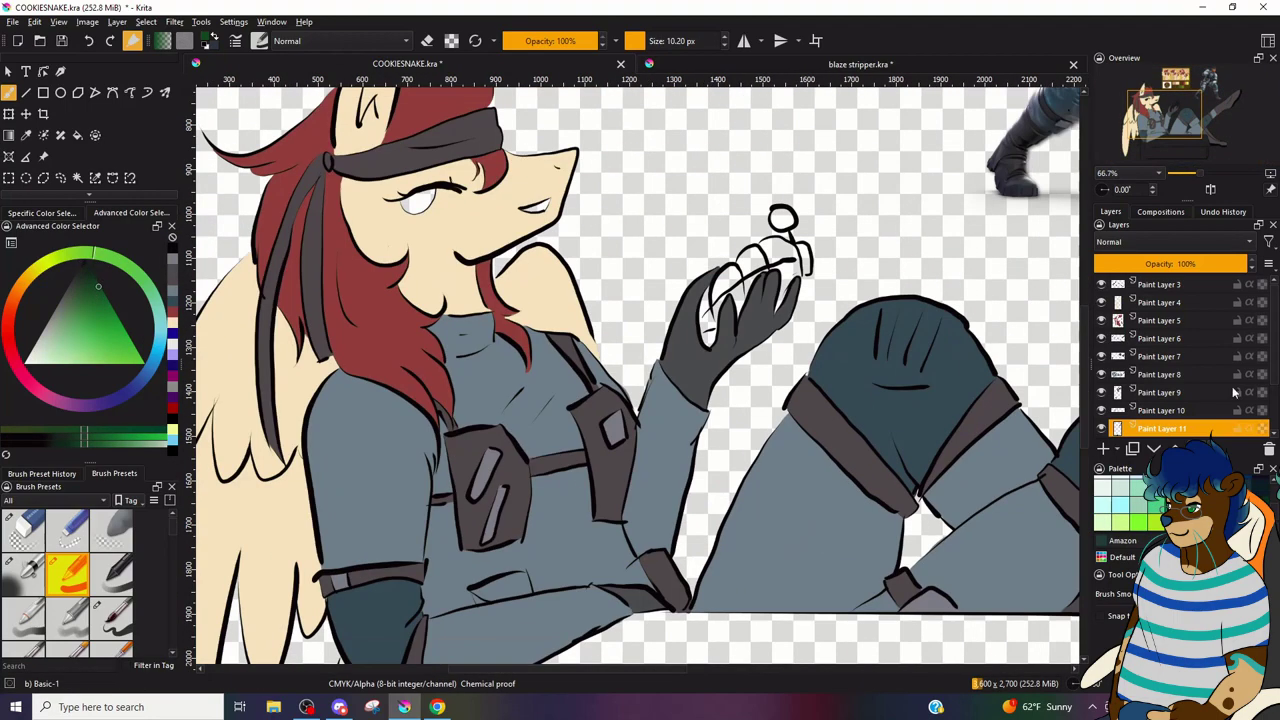
scroll(1180, 375, down, 2)
click(1160, 375)
click(1103, 449)
mouse_move(715, 286)
mouse_down()
mouse_move(701, 322)
mouse_move(745, 284)
mouse_move(742, 264)
mouse_up()
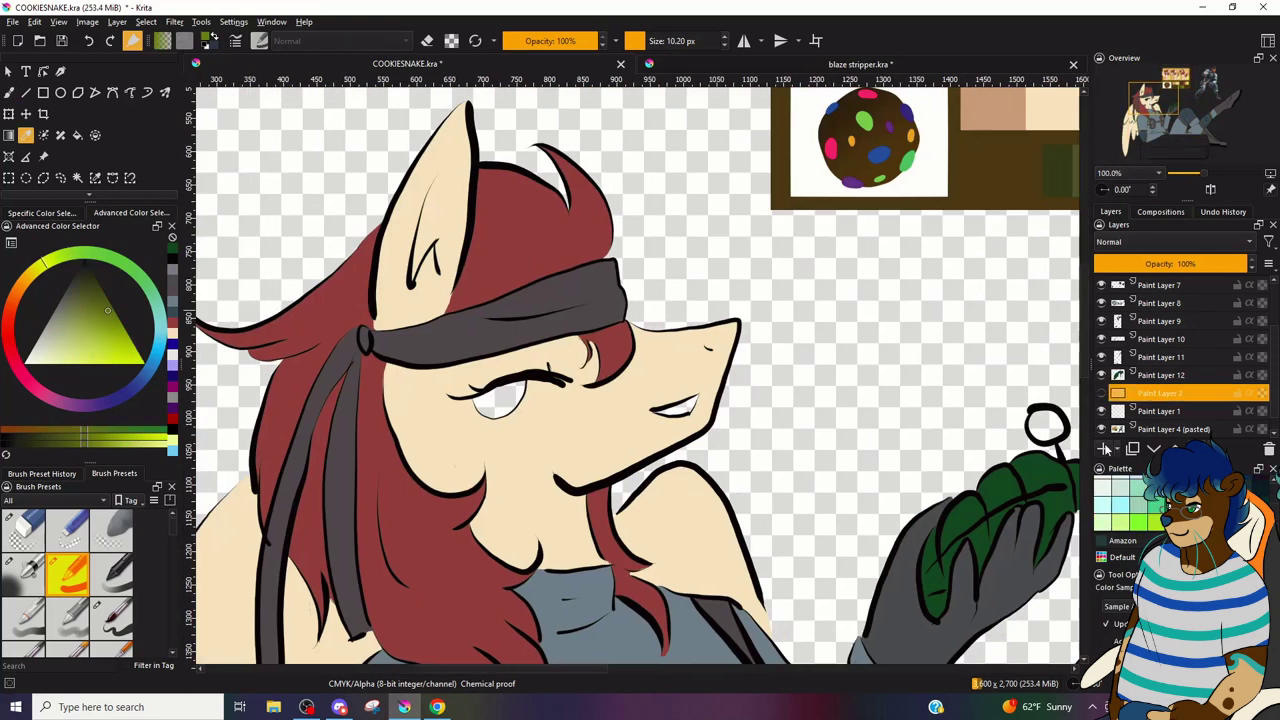
- Add a layer and fill the iris with the sampled olive green and the teeth with white
click(1104, 449)
key(b)
drag(482, 398, 502, 404)
scroll(637, 370, down, 1)
drag(30, 358, 4, 390)
drag(664, 402, 671, 397)
- Fill the box and its flaps with dark yellow on a new layer, erasing the overspill along the outline
click(1150, 411)
click(1104, 449)
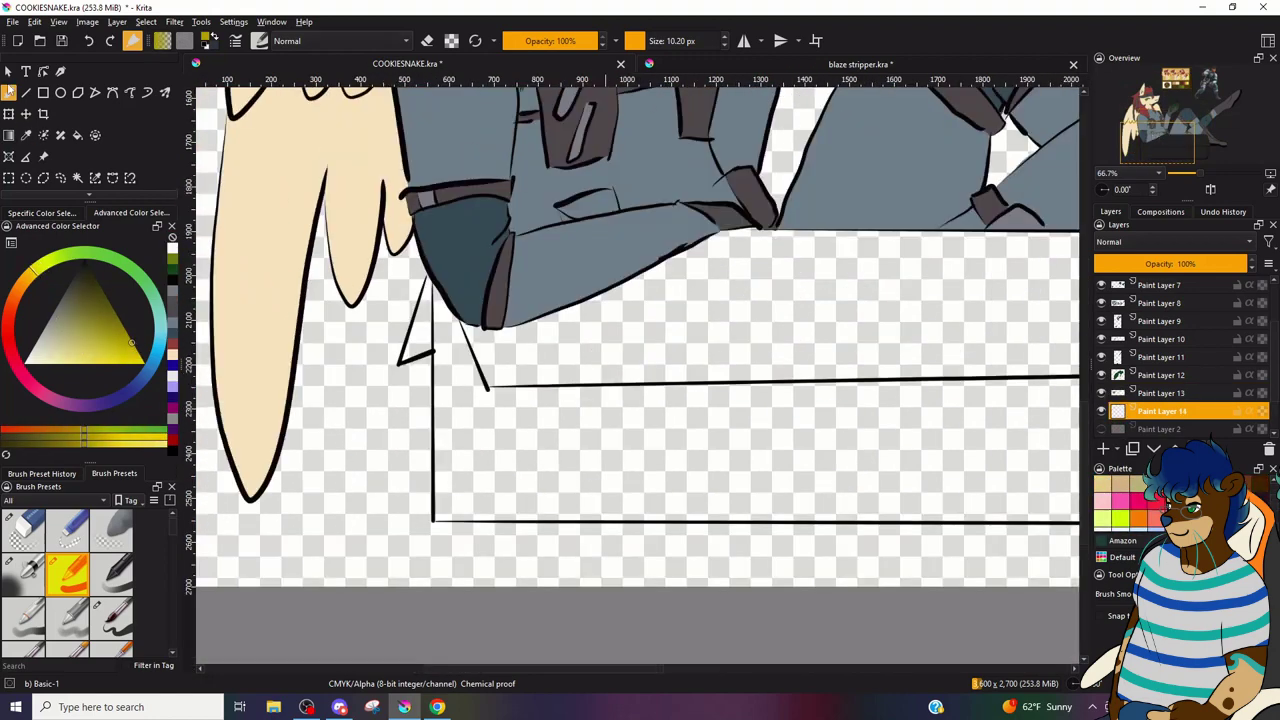
click(8, 91)
mouse_move(478, 330)
mouse_down()
mouse_move(490, 430)
mouse_move(445, 300)
mouse_move(650, 455)
mouse_move(565, 479)
mouse_move(814, 240)
mouse_move(808, 365)
mouse_up()
mouse_move(808, 365)
mouse_down()
mouse_move(586, 389)
mouse_move(914, 265)
mouse_move(650, 388)
mouse_move(765, 470)
mouse_move(935, 480)
mouse_move(1015, 420)
mouse_move(990, 520)
mouse_move(640, 535)
mouse_move(871, 497)
mouse_move(965, 510)
mouse_up()
mouse_move(222, 513)
mouse_down()
mouse_move(440, 535)
mouse_move(458, 518)
mouse_move(530, 525)
mouse_up()
key(e)
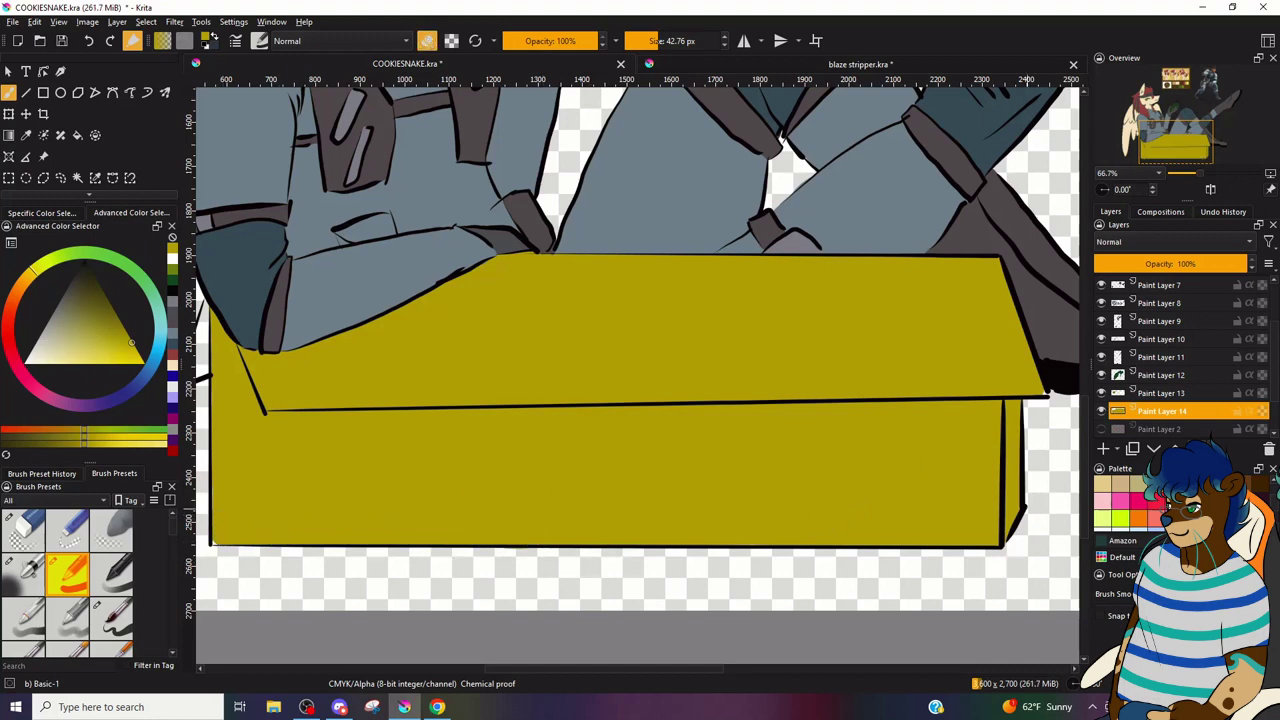
key(e)
drag(217, 516, 471, 492)
drag(460, 278, 443, 343)
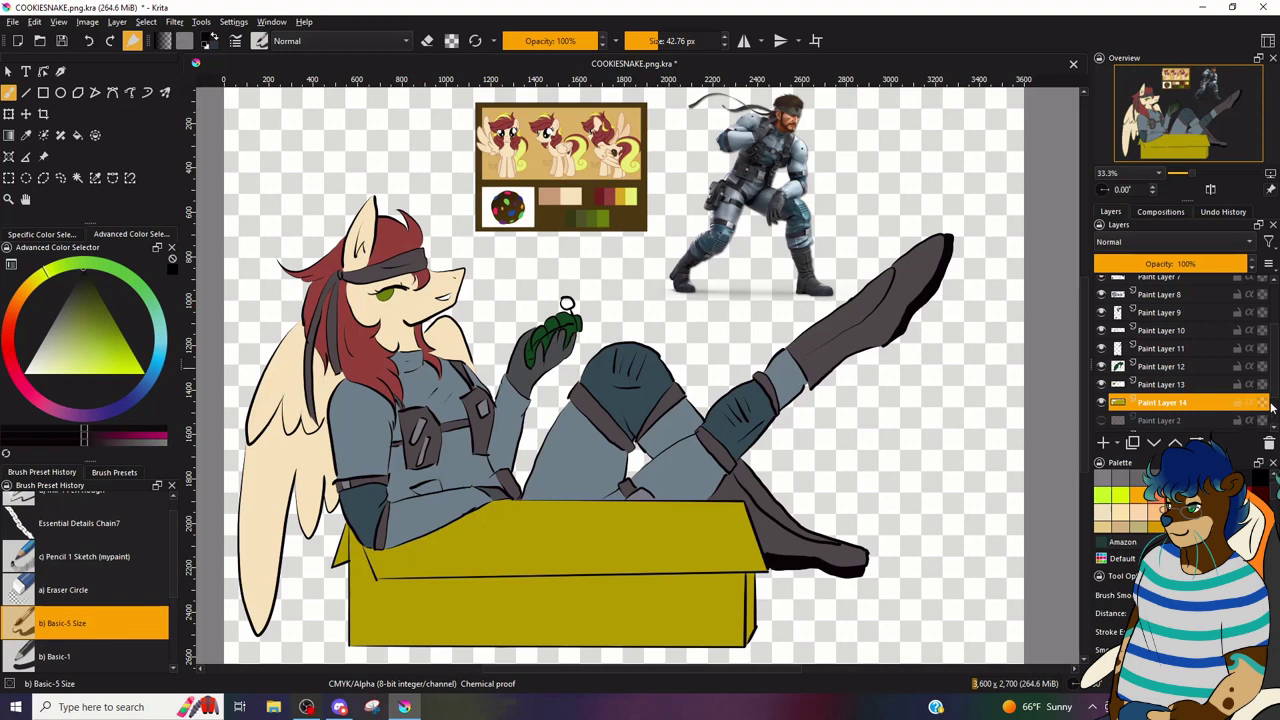
- Duplicate Paint Layer 4, which holds the cream fur and wing colour
drag(1272, 391, 1274, 340)
click(1162, 287)
click(1164, 303)
click(1132, 442)
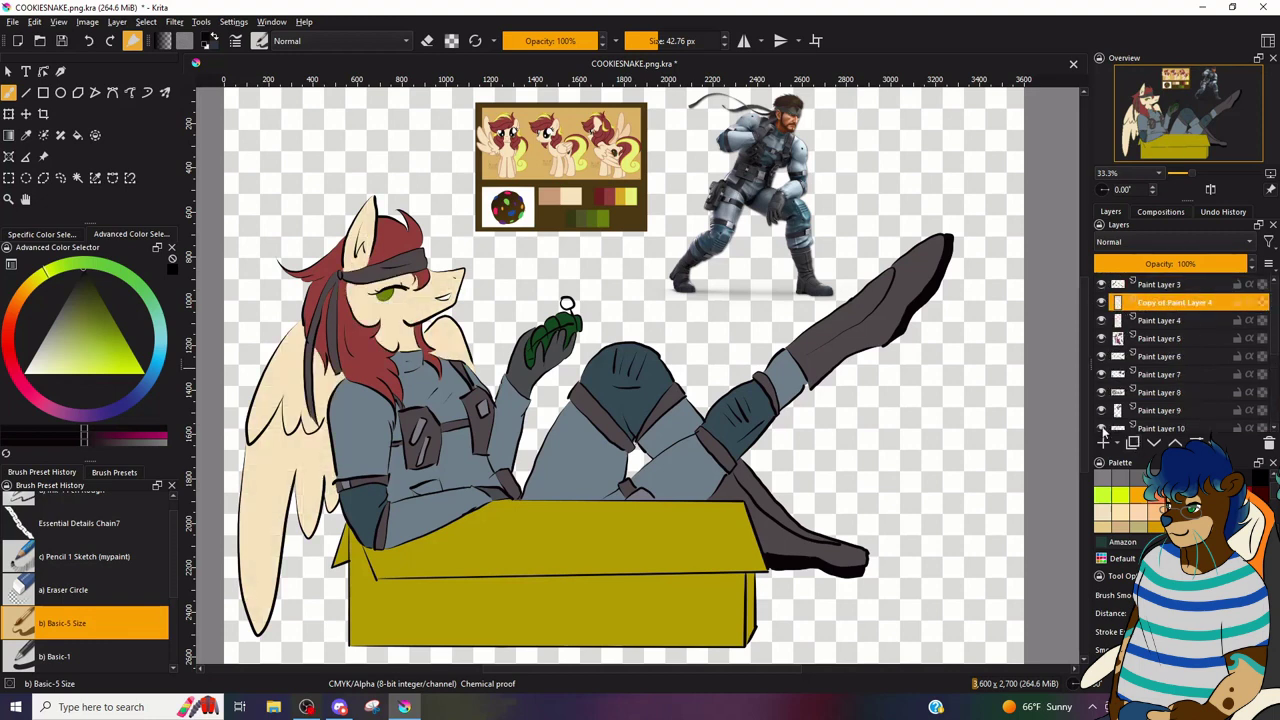
- Apply an HSV/HSL adjustment to the duplicated fur layer with hue -1, saturation 34 and lightness -31
click(174, 21)
mouse_move(285, 72)
click(405, 175)
click(1087, 170)
click(1101, 185)
click(1086, 167)
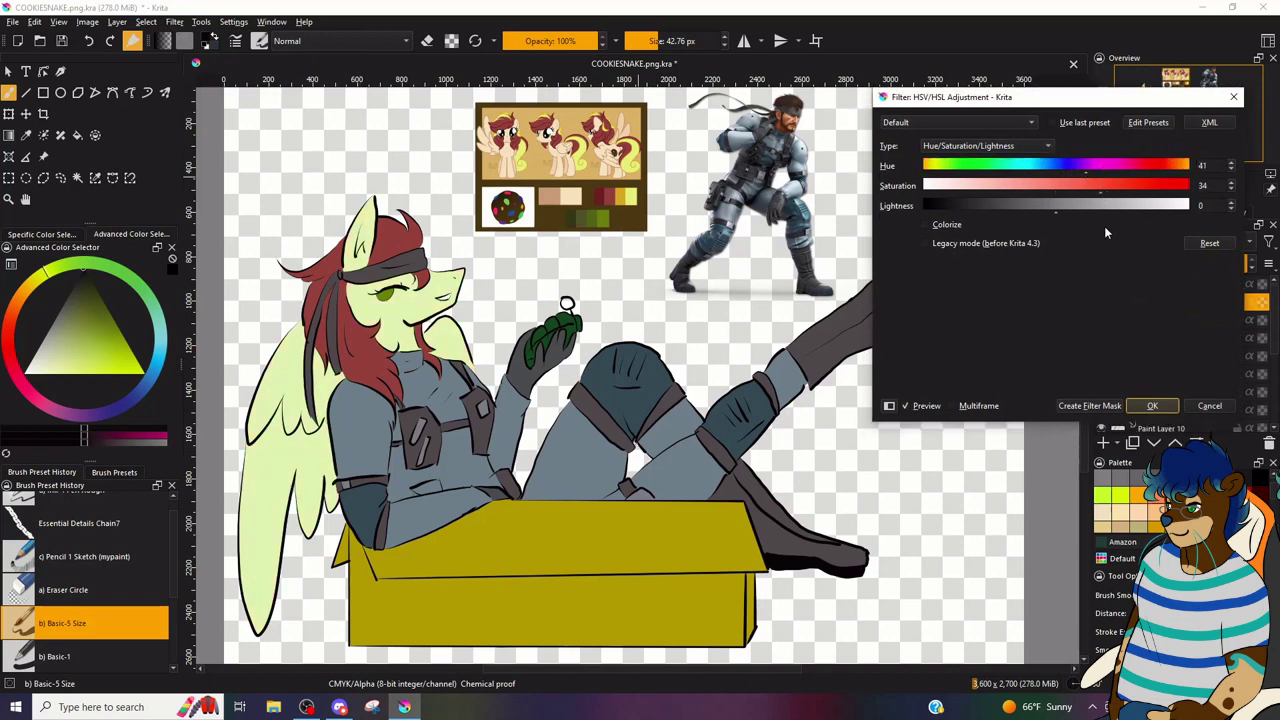
mouse_move(1066, 172)
mouse_down()
mouse_move(1086, 170)
mouse_move(1055, 170)
mouse_up()
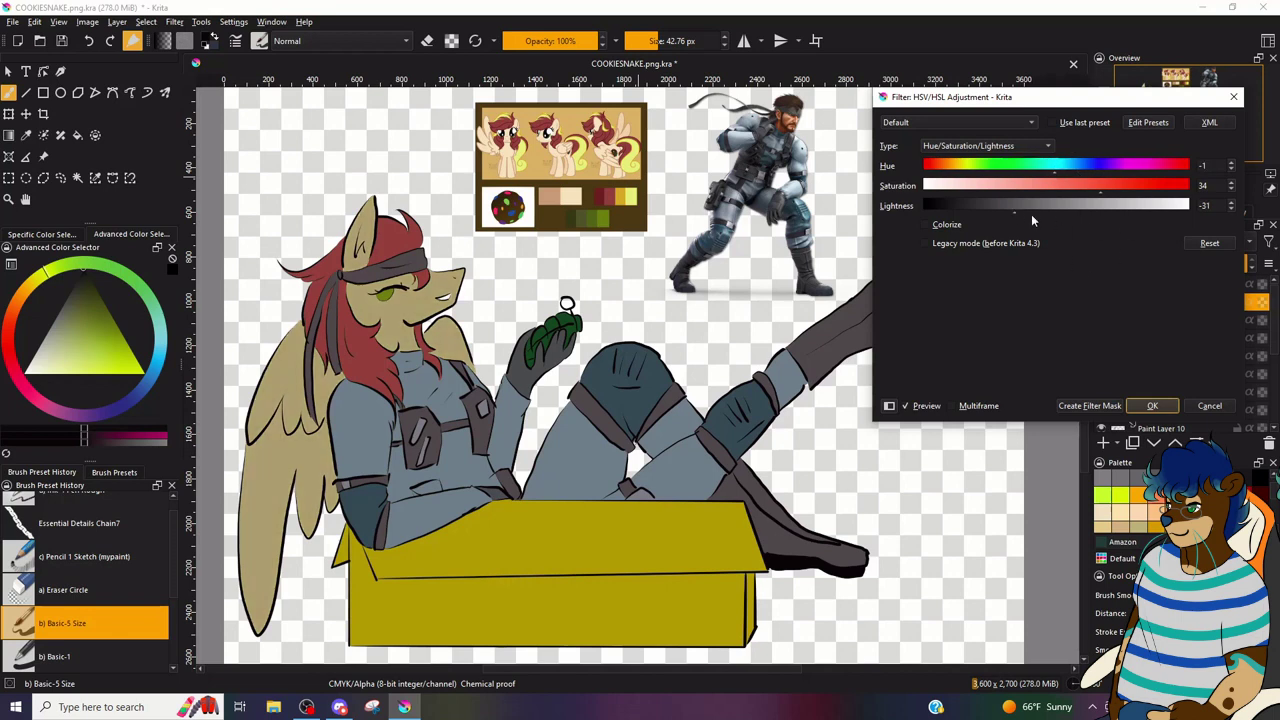
click(1152, 405)
- Erase the darkened fur copy over the lit parts of the face, ear and far wing with Airbrush Soft at about 195 px
click(110, 473)
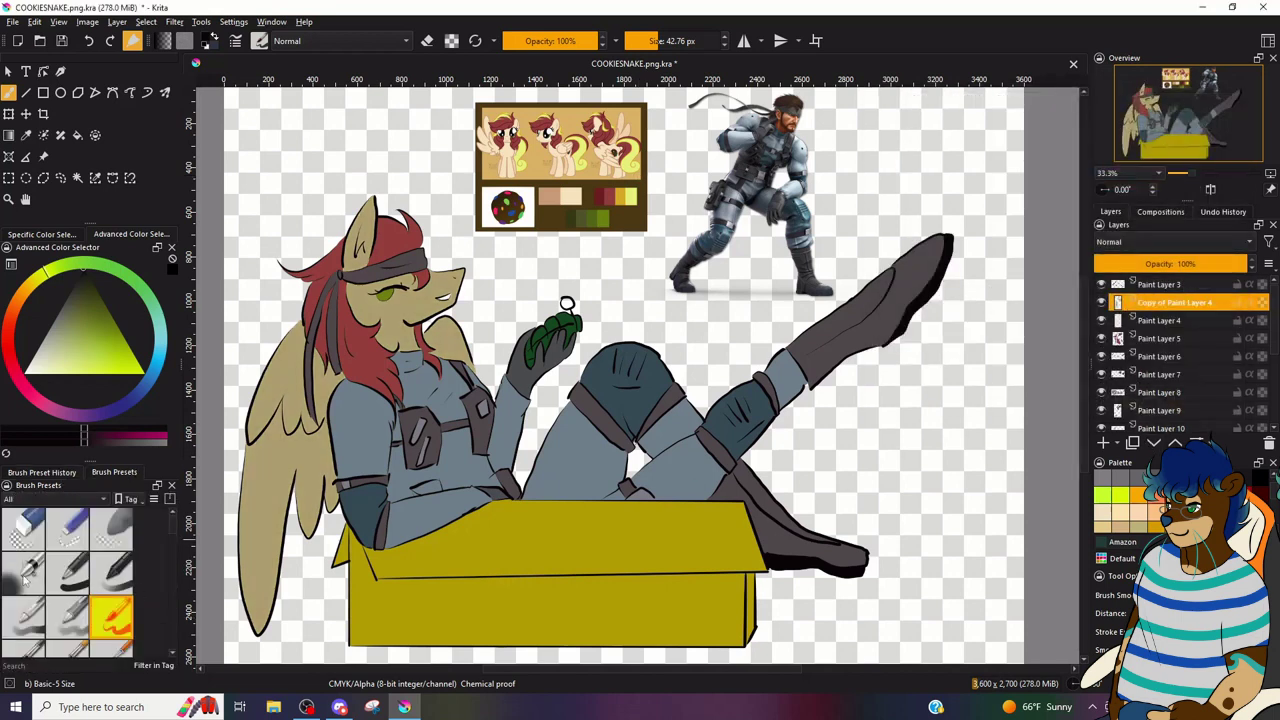
click(23, 572)
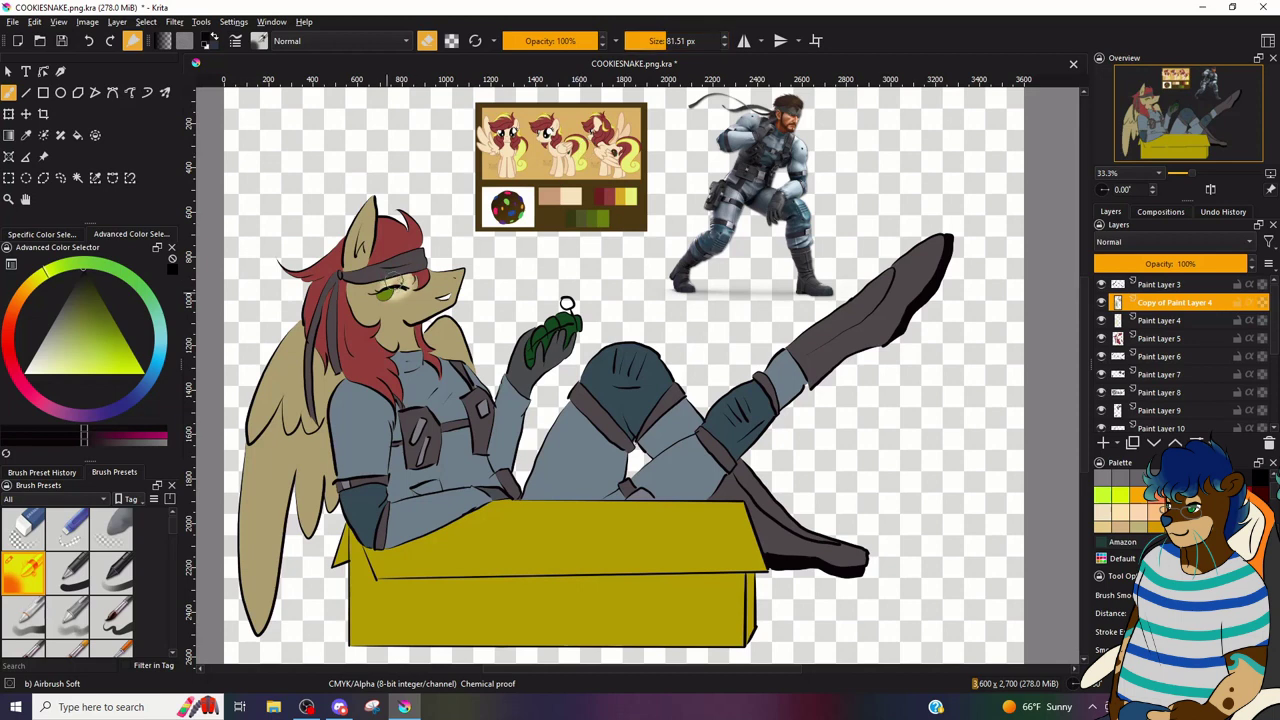
click(692, 37)
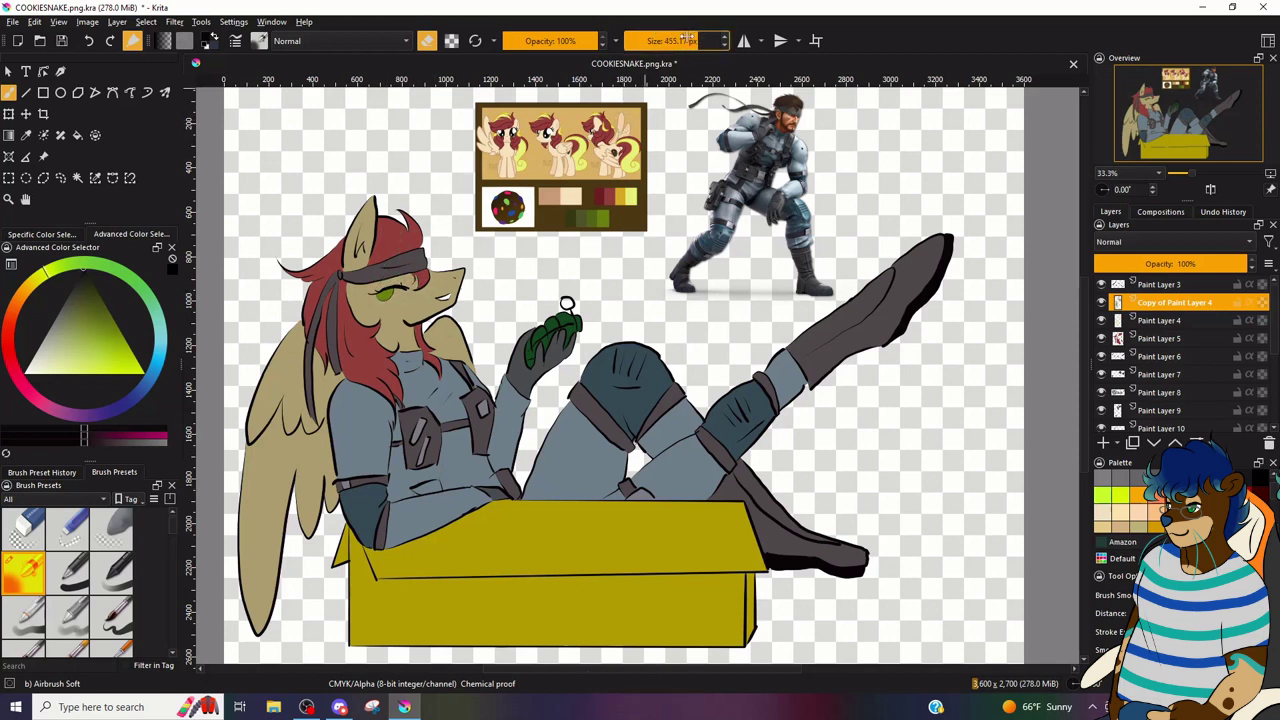
click(681, 41)
mouse_move(380, 285)
mouse_down()
mouse_move(420, 306)
mouse_move(436, 298)
mouse_up()
drag(374, 245, 376, 201)
drag(441, 330, 453, 341)
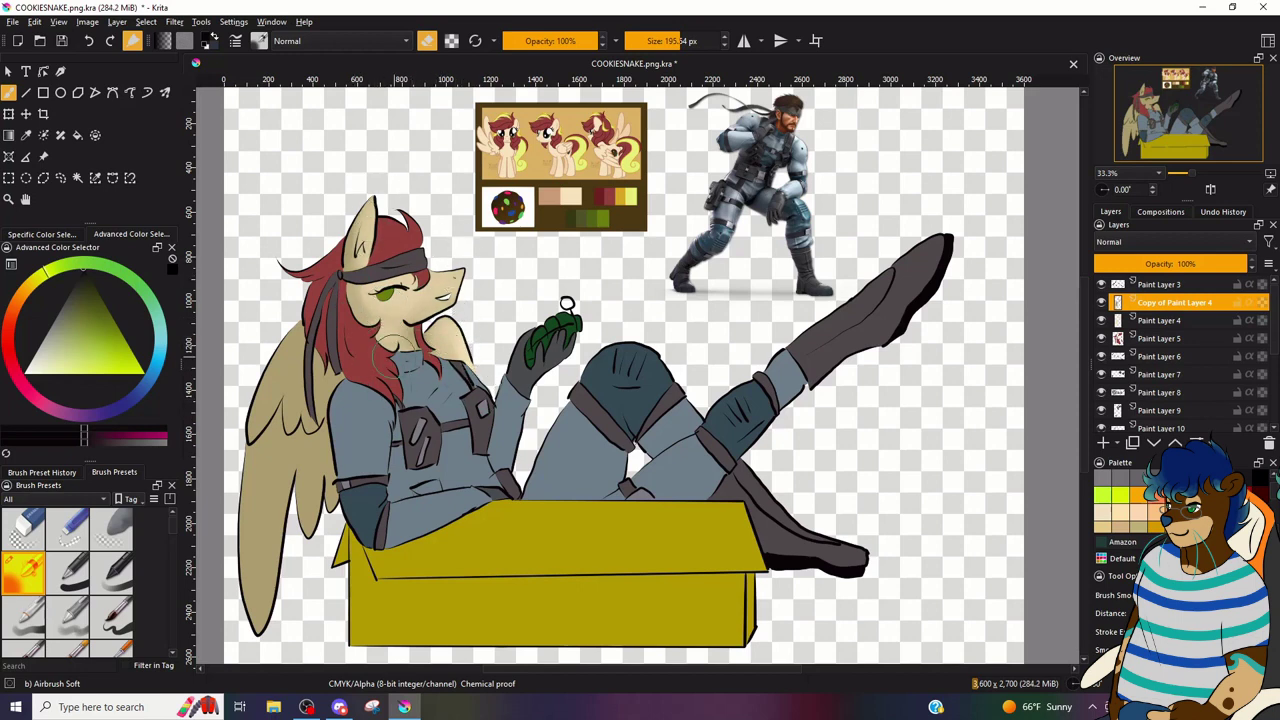
- Softly erase the darkened copy along the near wing's feathers, leaving shading near the body
mouse_move(304, 374)
mouse_down()
mouse_move(281, 346)
mouse_move(305, 365)
mouse_move(258, 508)
mouse_move(263, 591)
mouse_up()
drag(295, 461, 305, 490)
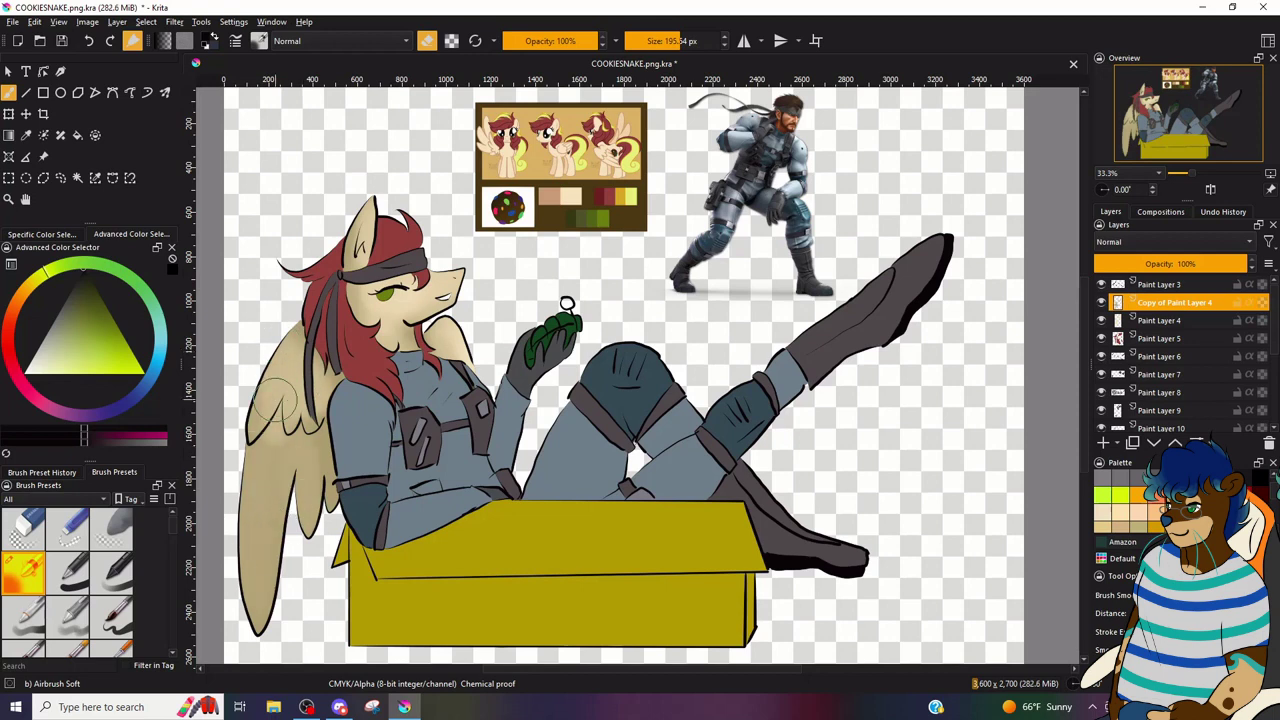
mouse_move(281, 398)
mouse_down()
mouse_move(300, 385)
mouse_move(255, 600)
mouse_move(305, 450)
mouse_move(373, 368)
mouse_move(250, 600)
mouse_move(248, 413)
mouse_up()
- Paint the white of the eye beside the iris on Paint Layer 4 with the Basic-1 brush at 6.02 px
click(1160, 320)
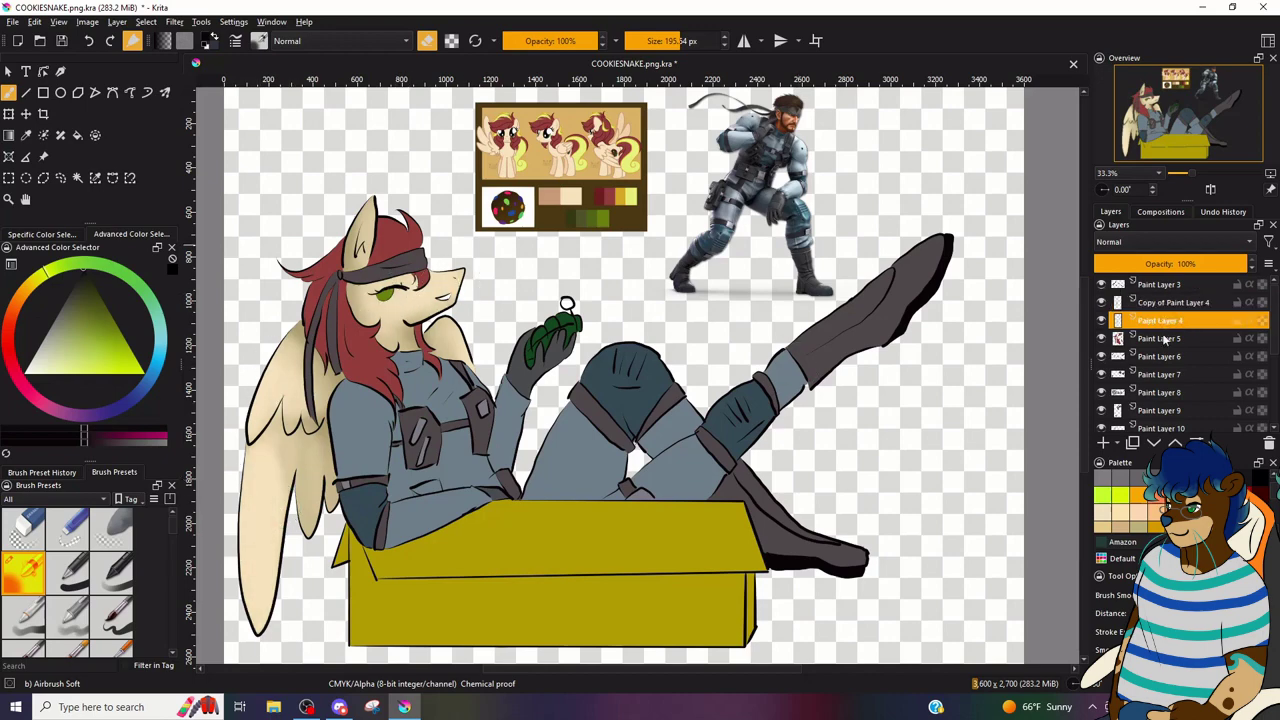
scroll(366, 384, up, 2)
drag(366, 384, 475, 451)
click(67, 573)
click(140, 300)
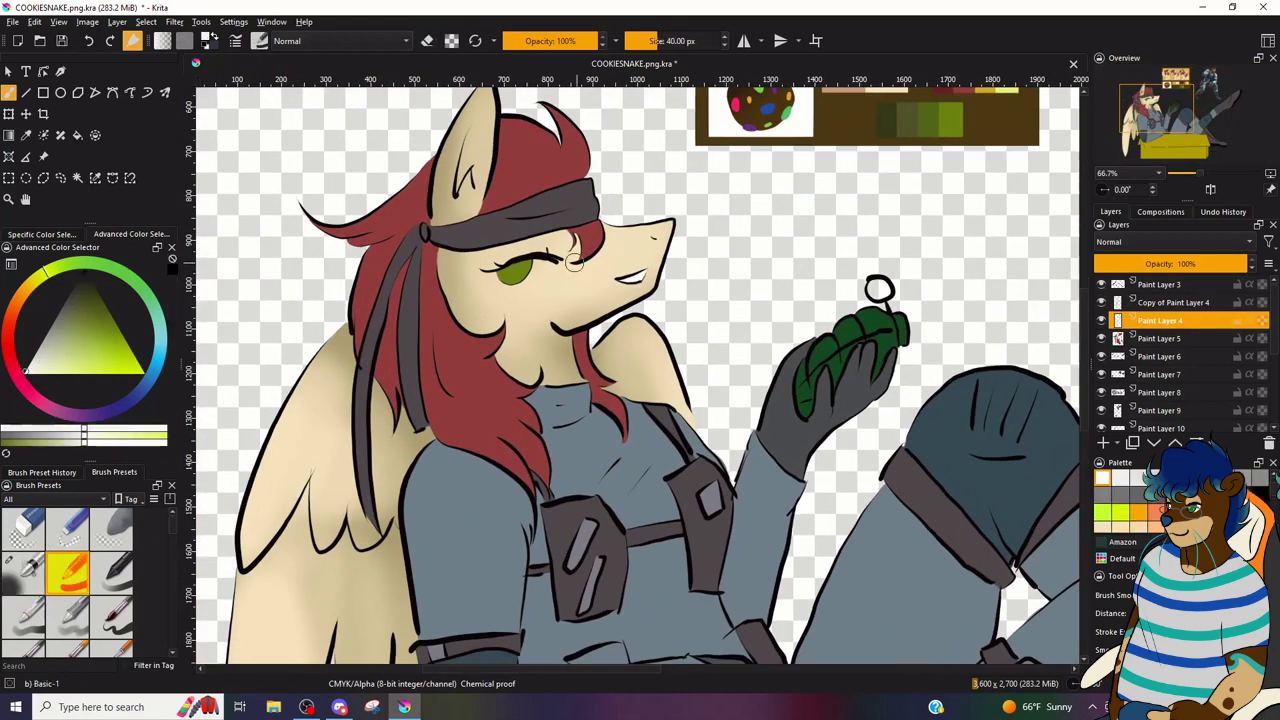
scroll(550, 264, up, 4)
scroll(542, 330, up, 1)
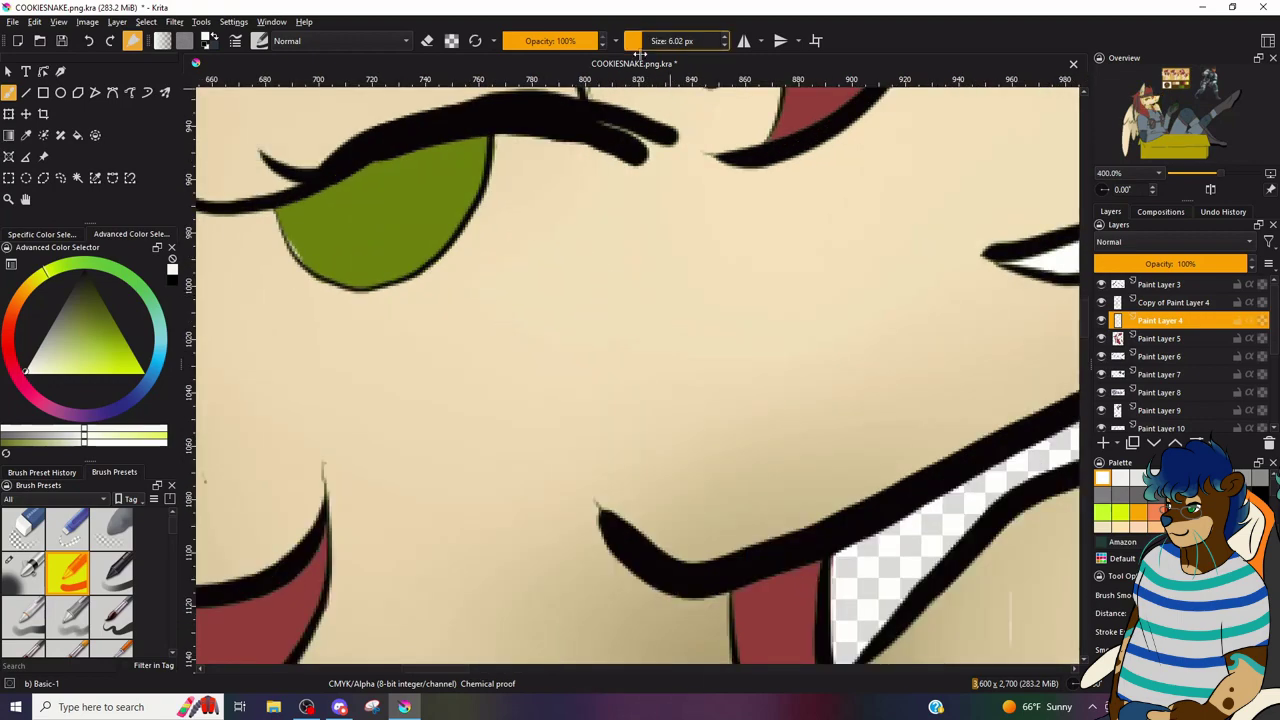
drag(475, 272, 520, 207)
mouse_move(628, 152)
mouse_down()
mouse_move(593, 207)
mouse_move(468, 242)
mouse_move(530, 194)
mouse_move(585, 183)
mouse_move(626, 133)
mouse_move(544, 160)
mouse_up()
scroll(509, 227, down, 5)
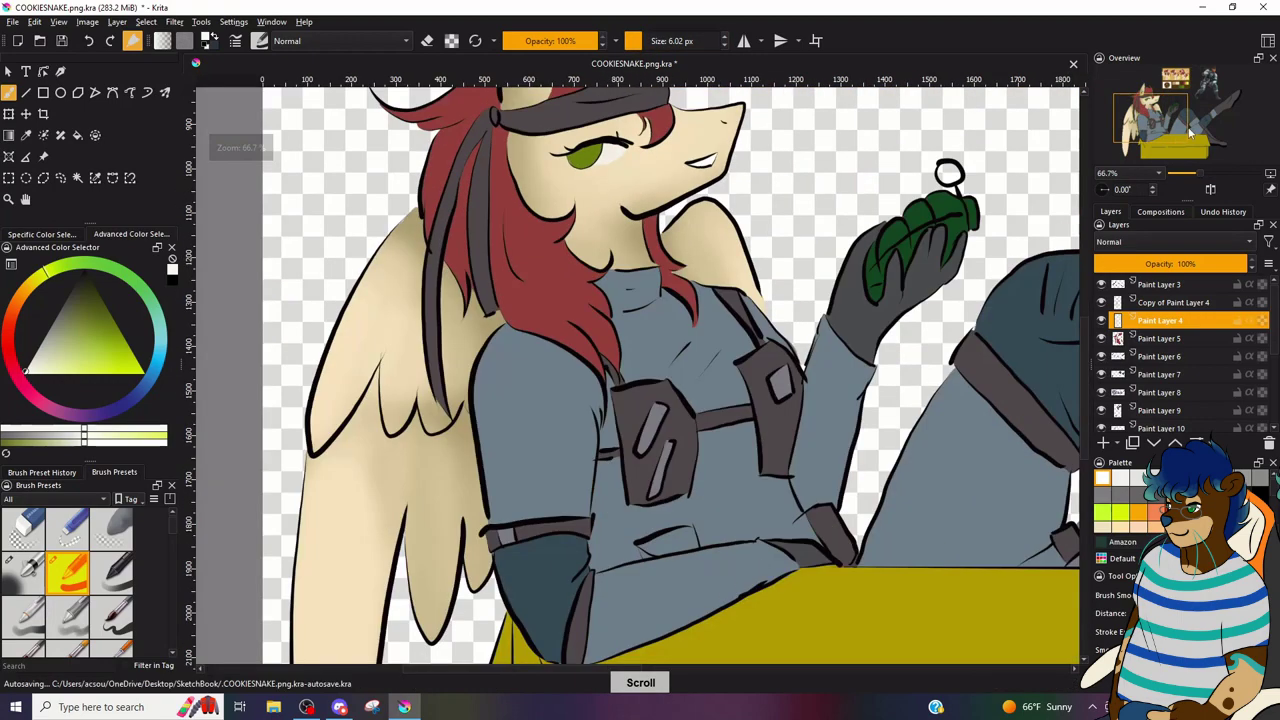
- Shade the upper part of the iris with dark olive green and paint a darker pupil in its centre
scroll(495, 332, up, 6)
drag(495, 332, 550, 319)
click(26, 135)
click(347, 256)
click(10, 95)
mouse_move(268, 274)
mouse_down()
mouse_move(434, 199)
mouse_move(490, 183)
mouse_move(522, 196)
mouse_move(399, 226)
mouse_move(286, 302)
mouse_move(509, 205)
mouse_move(344, 268)
mouse_move(418, 270)
mouse_up()
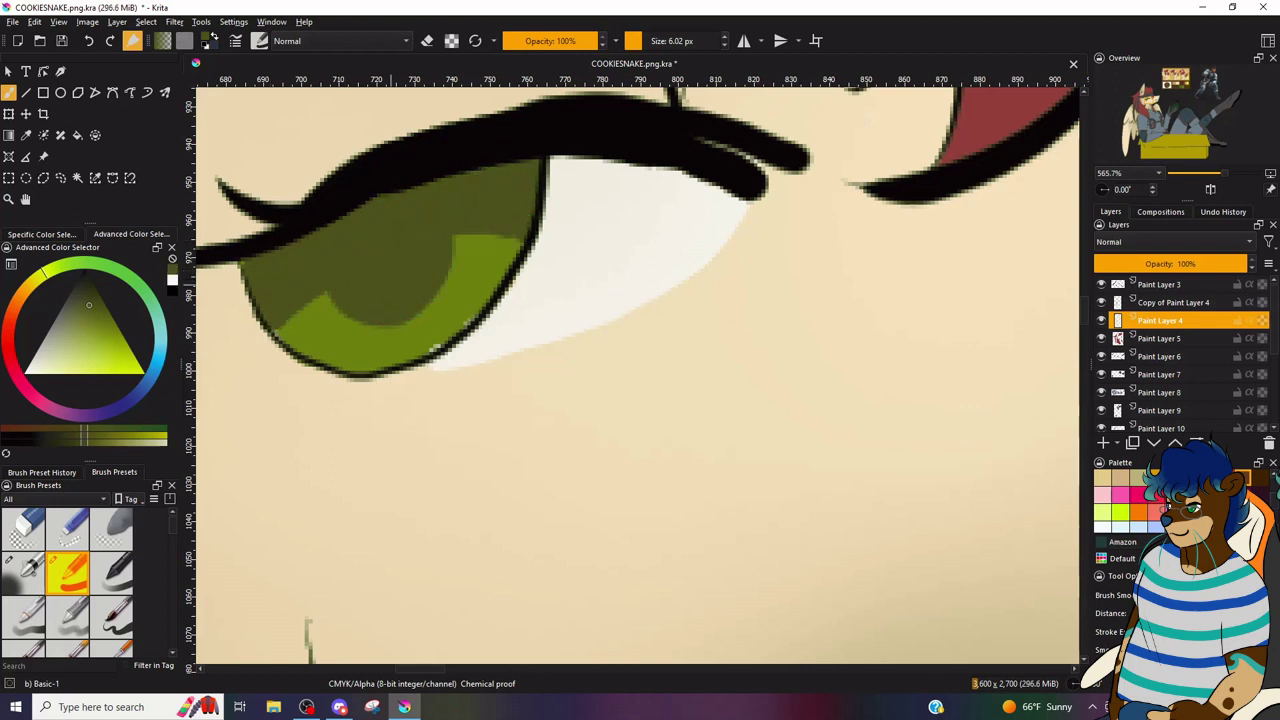
key(k)
mouse_move(346, 222)
mouse_down()
mouse_move(394, 303)
mouse_move(424, 256)
mouse_move(372, 236)
mouse_up()
- Add thin light-green highlight strokes to the iris with the Basic-5 Size brush at 3.18 px
click(72, 361)
click(108, 618)
click(637, 43)
drag(325, 333, 320, 346)
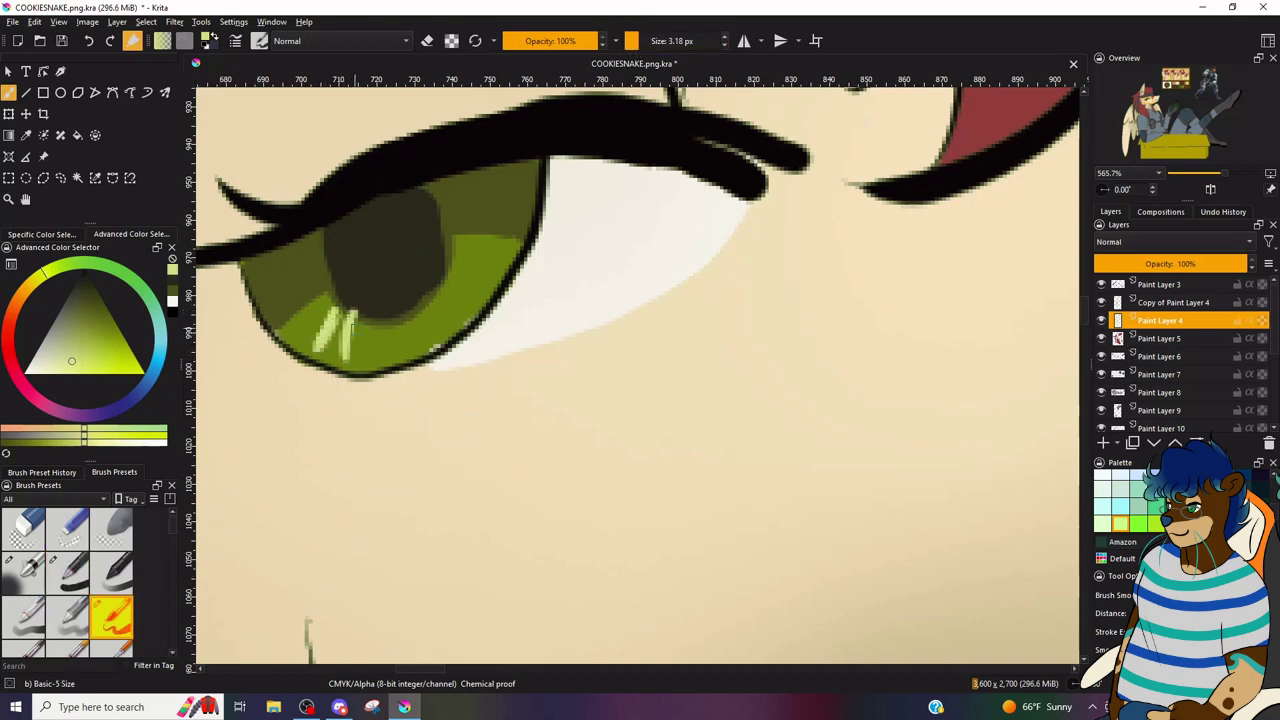
mouse_move(474, 180)
mouse_down()
mouse_move(669, 41)
mouse_move(641, 42)
mouse_move(471, 192)
mouse_up()
- Enlarge the brush to 13.45 px and broaden the light-green highlights in the lower iris, undoing one stroke
click(664, 42)
click(649, 44)
click(644, 45)
click(647, 45)
drag(346, 354, 354, 307)
key(ctrl+z)
mouse_move(347, 360)
mouse_down()
mouse_move(352, 310)
mouse_move(332, 314)
mouse_up()
- Select Paint Layer 5 and toggle its visibility to check that it holds the hair colour
scroll(343, 268, down, 7)
click(1215, 338)
scroll(1244, 337, down, 4)
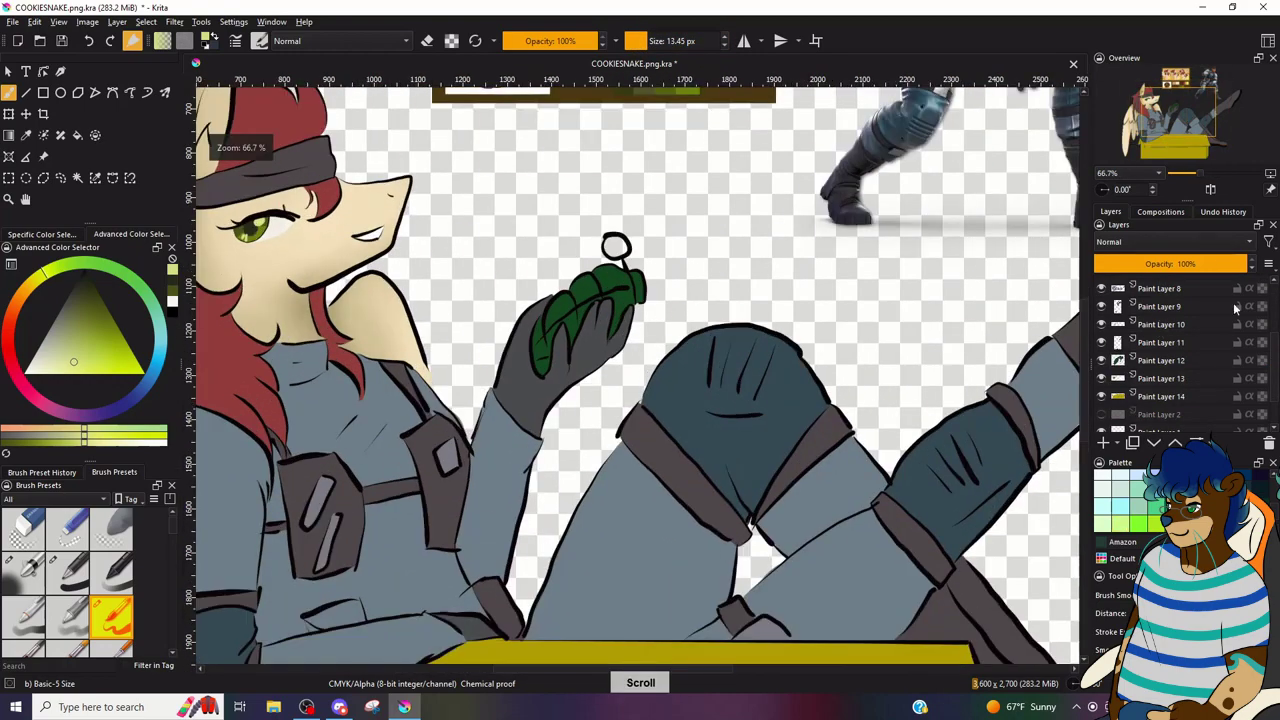
scroll(1244, 337, up, 1)
drag(1040, 440, 1048, 401)
scroll(1113, 405, up, 2)
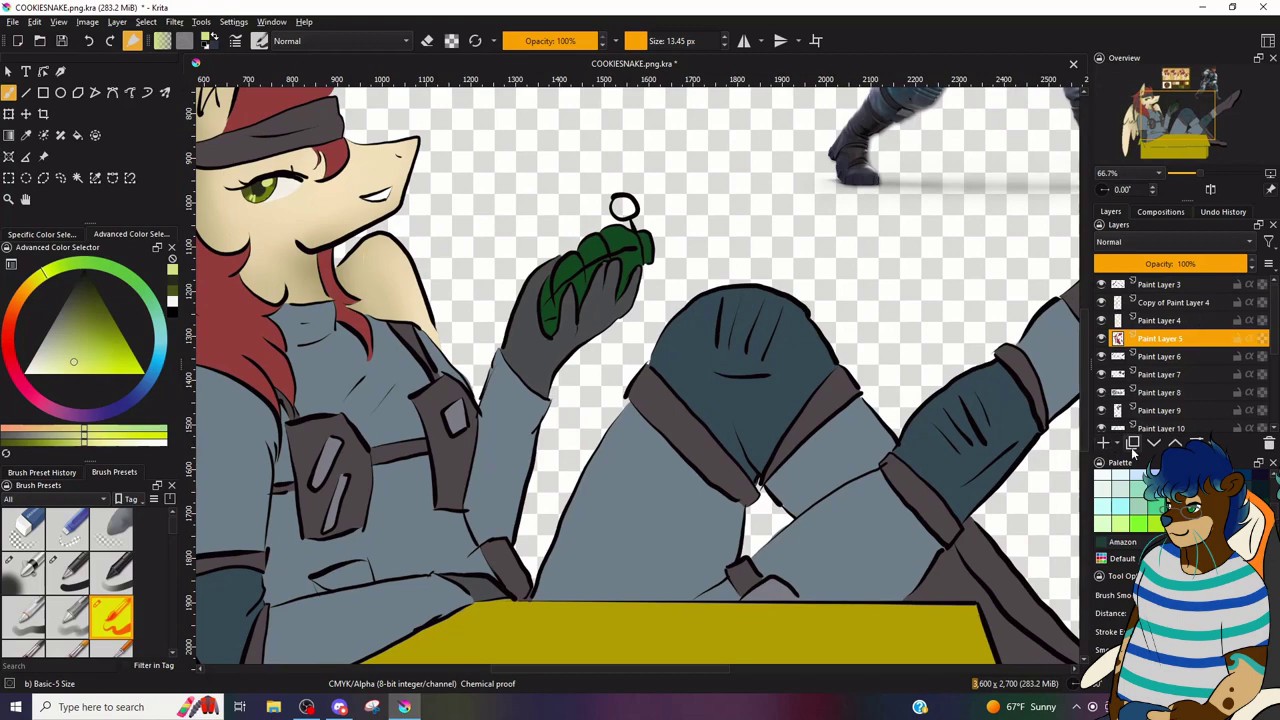
click(1101, 338)
click(1101, 338)
- Lock Paint Layer 5's alpha and paint pale yellow streaks in the hair around the ear and cheek at 56.91 px
drag(1174, 119, 1160, 107)
scroll(1164, 109, down, 2)
scroll(1164, 109, up, 1)
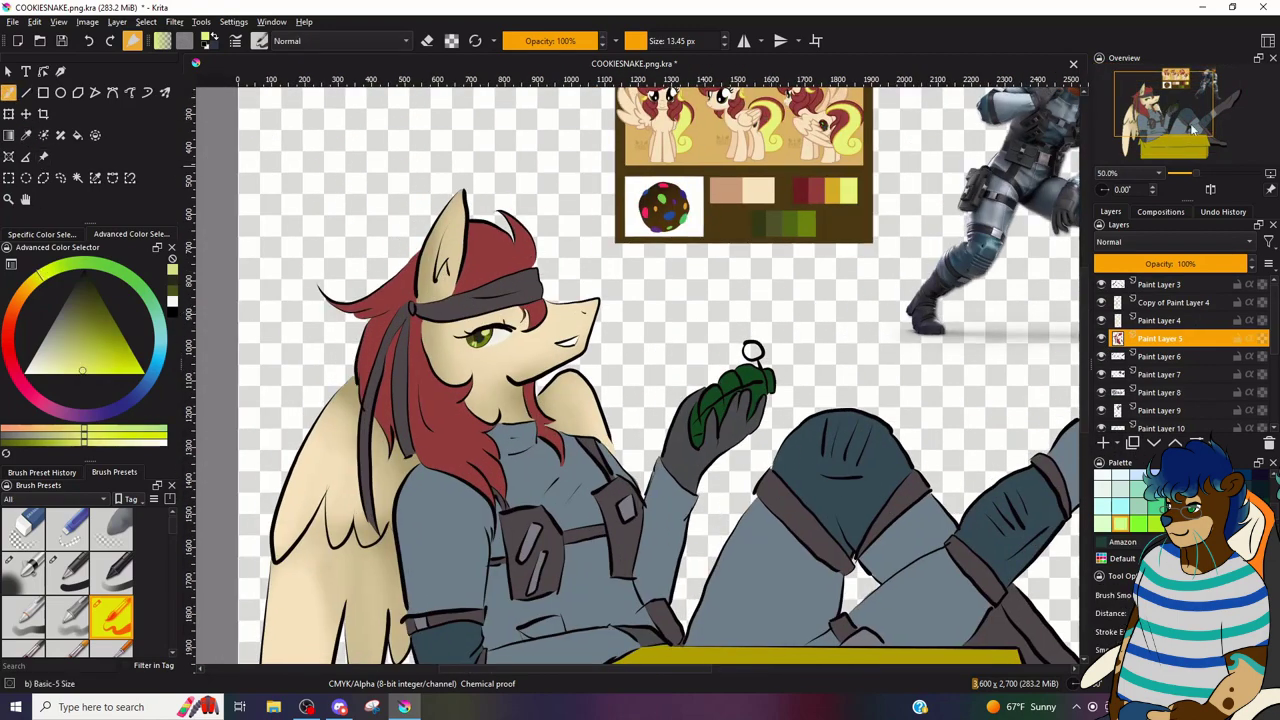
scroll(1177, 107, up, 1)
drag(1176, 106, 1177, 103)
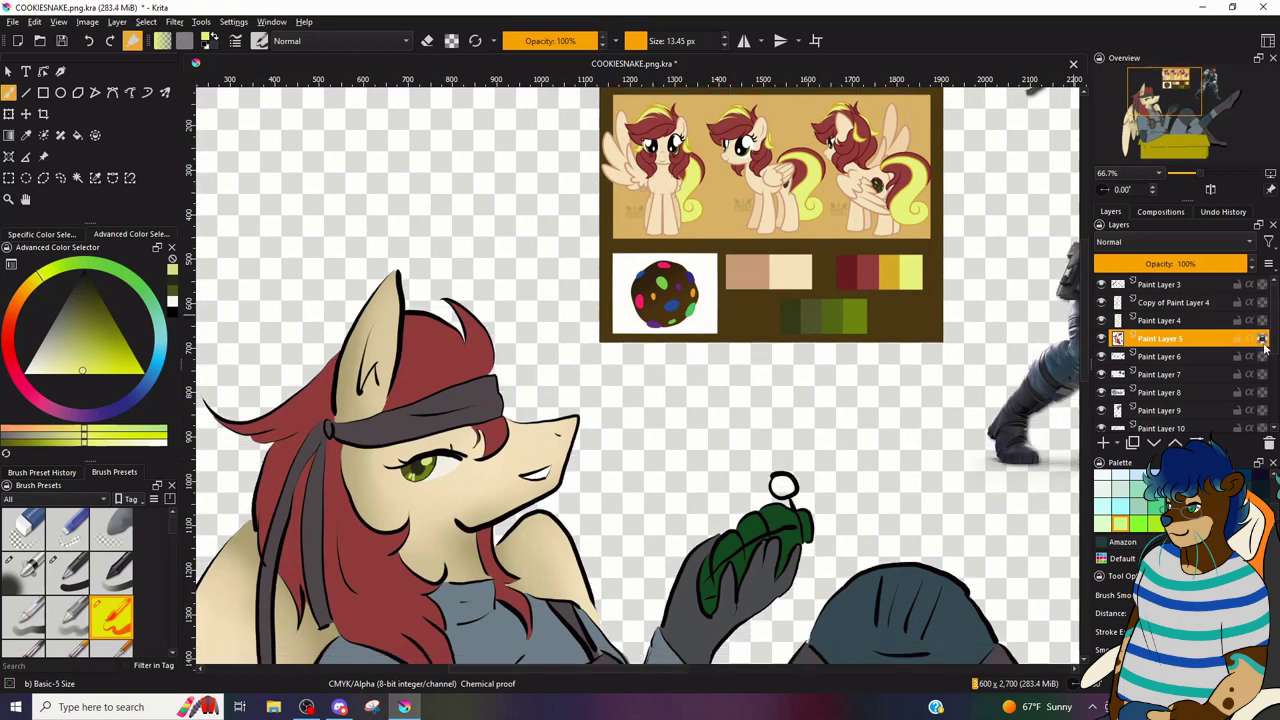
click(659, 43)
drag(445, 332, 443, 332)
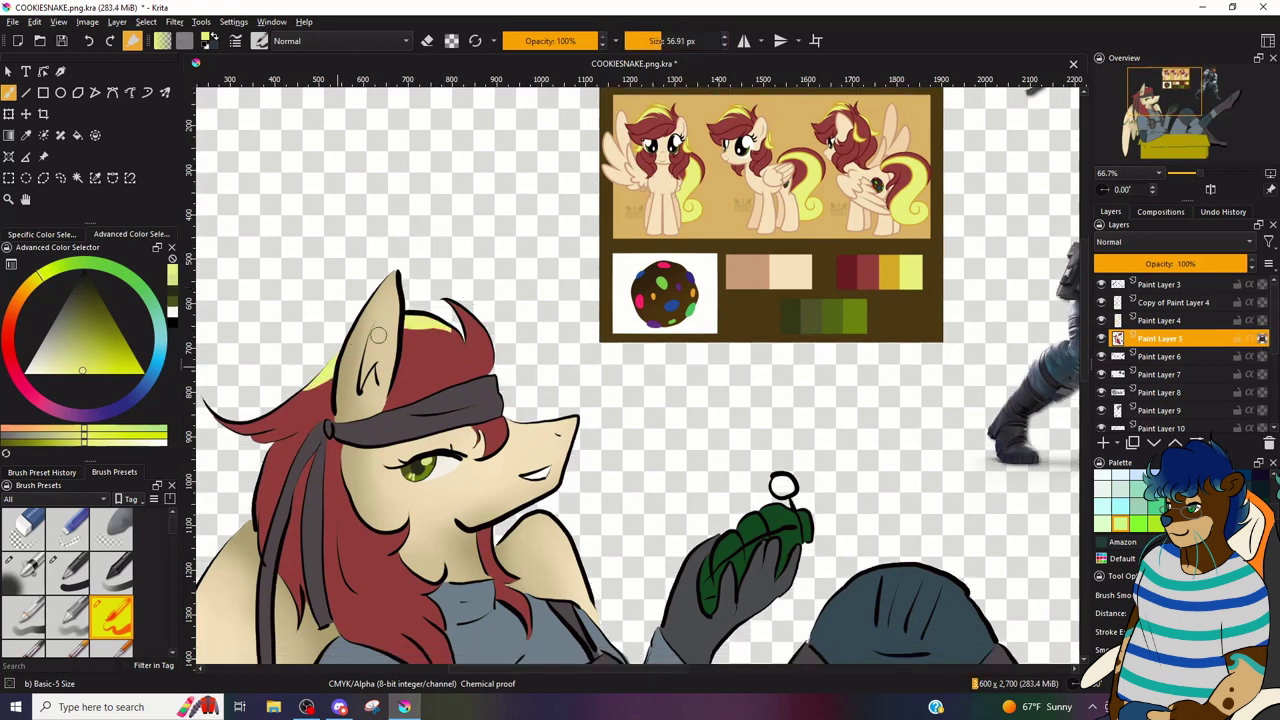
drag(1195, 108, 1183, 116)
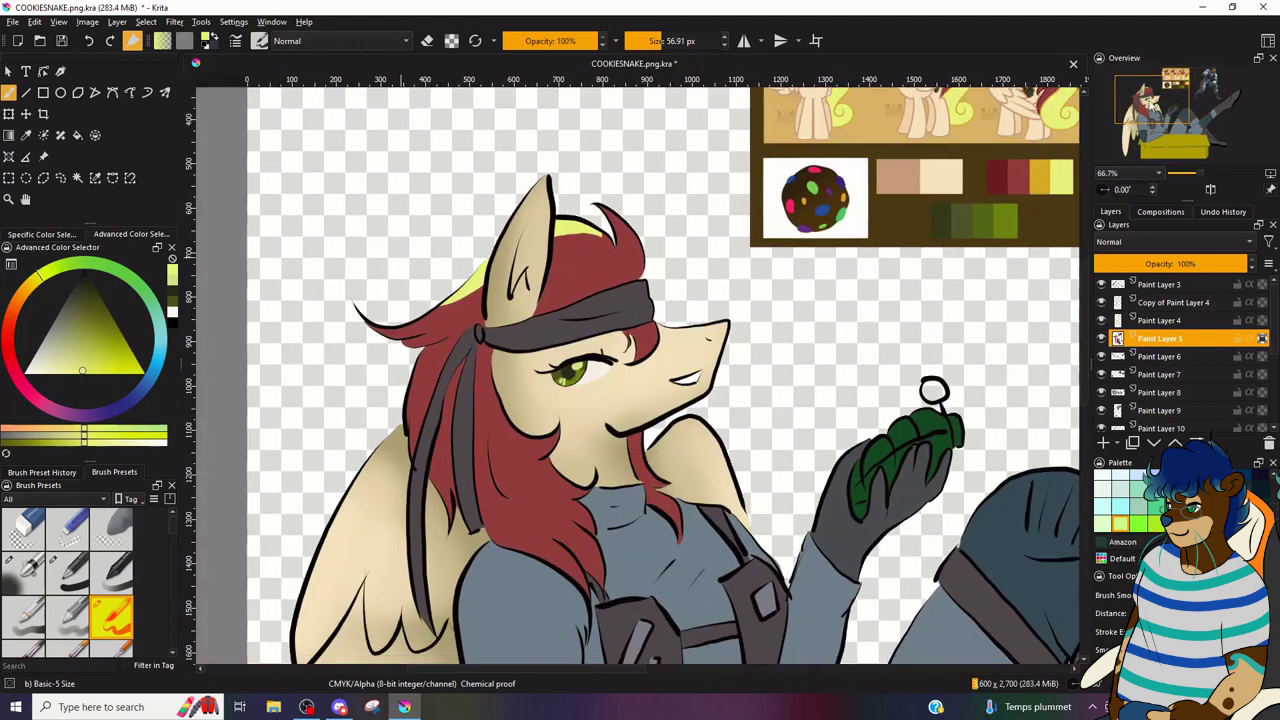
drag(557, 427, 518, 425)
- Duplicate Paint Layer 5, ready the Airbrush Soft eraser and reapply the last HSV adjustment to darken the copy
key(minus)
key(minus)
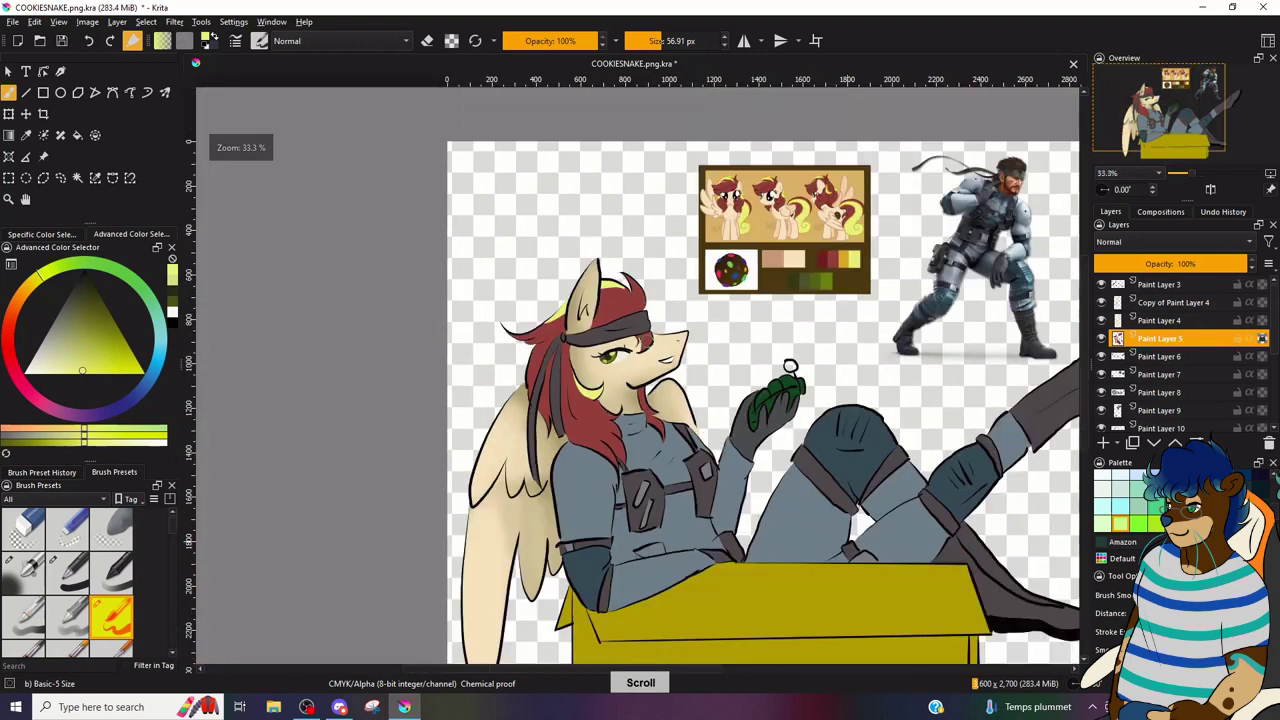
key(ctrl+j)
click(29, 577)
click(424, 45)
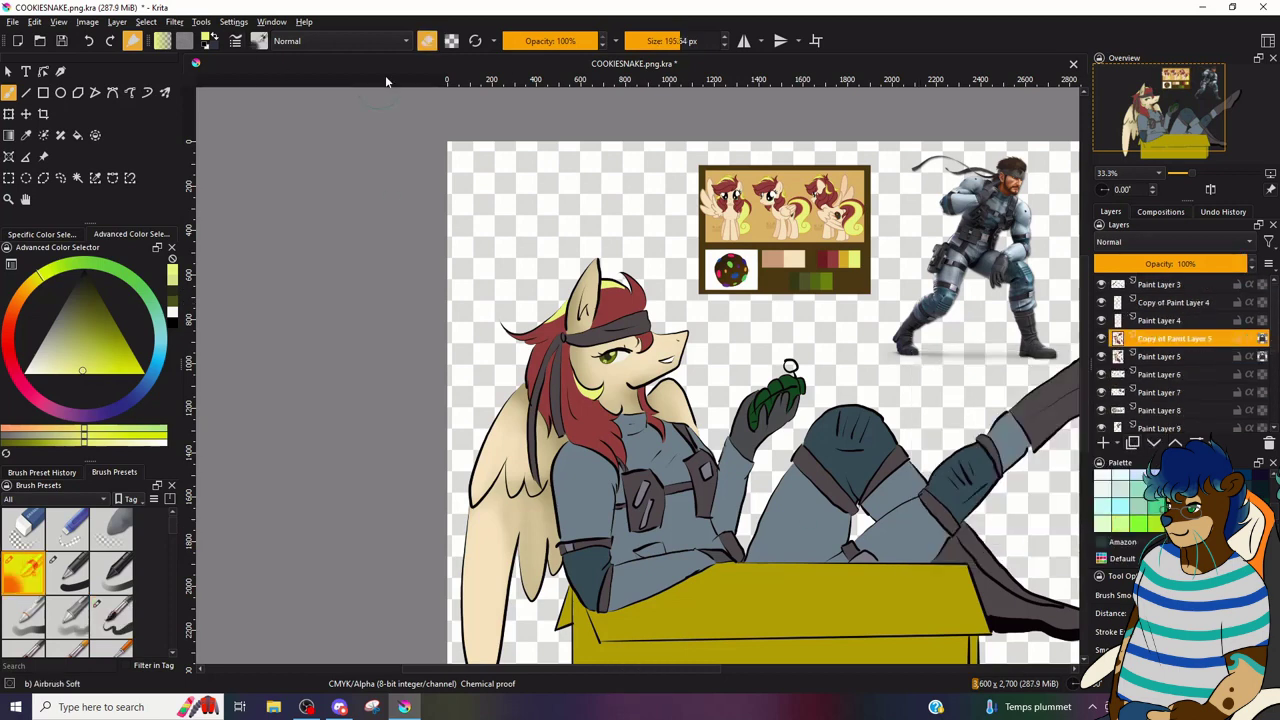
click(175, 22)
click(234, 36)
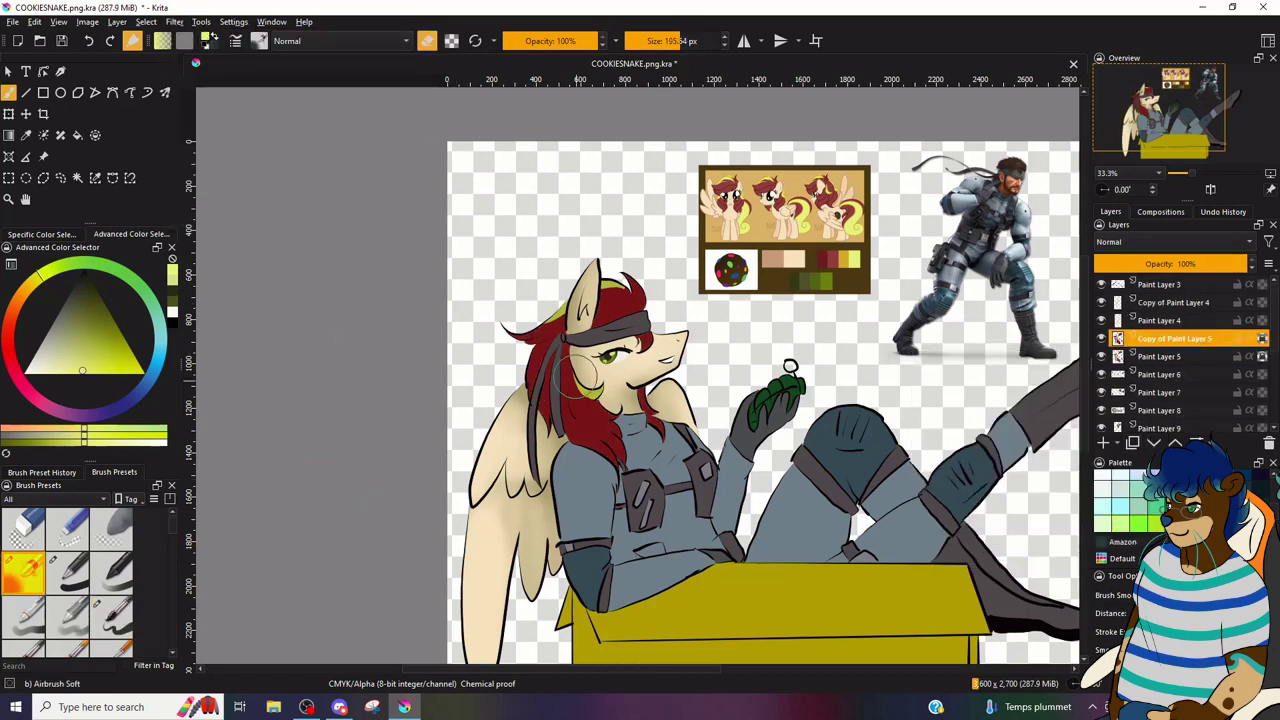
- Softly erase the darkened hair copy around the ear and the hair behind it to bring back lighter tones
drag(636, 306, 598, 308)
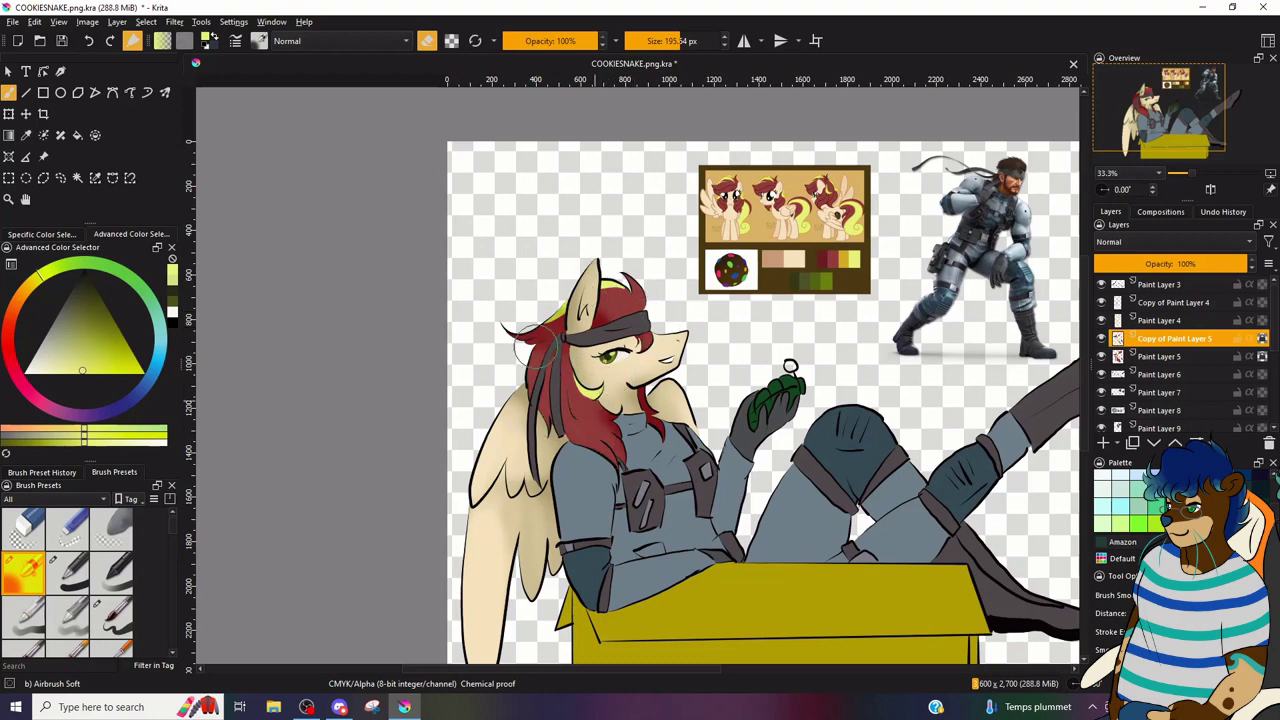
scroll(543, 297, down, 1)
scroll(1002, 248, up, 1)
- Duplicate Paint Layer 6 and softly erase the darkened copy over both boots and the chest pouches to shade them
click(1163, 374)
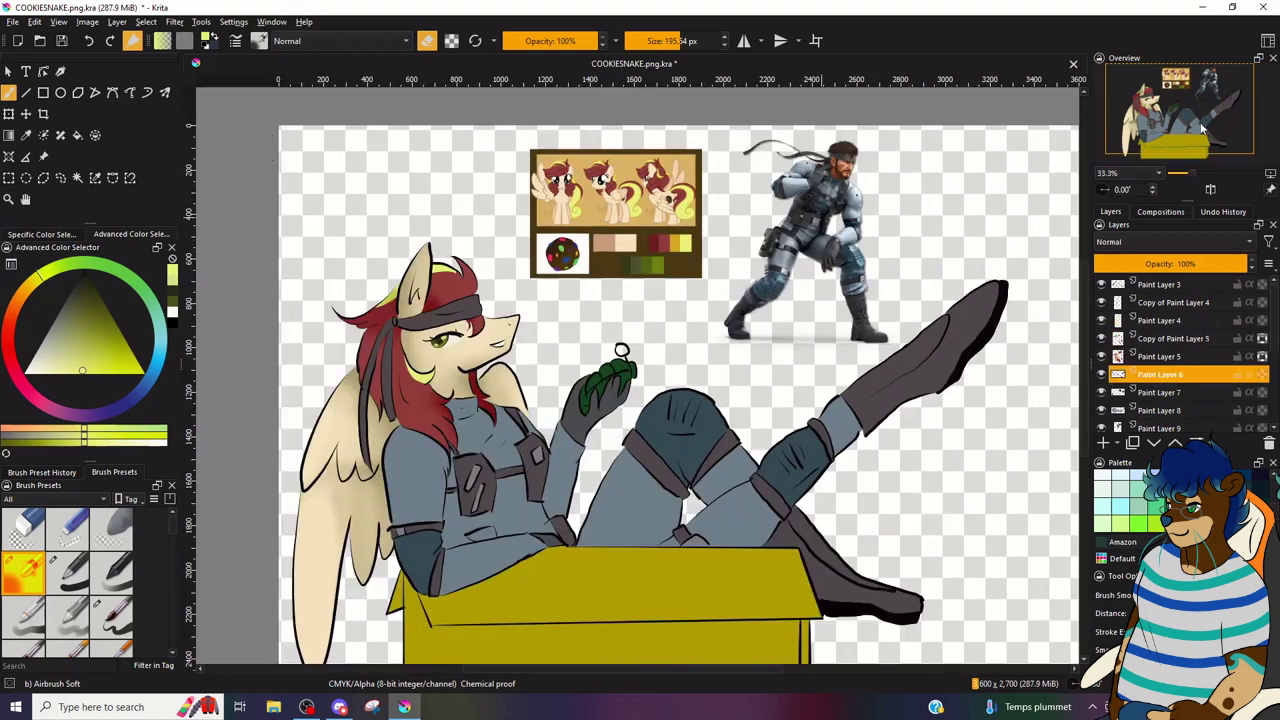
key(ctrl+j)
drag(757, 381, 755, 297)
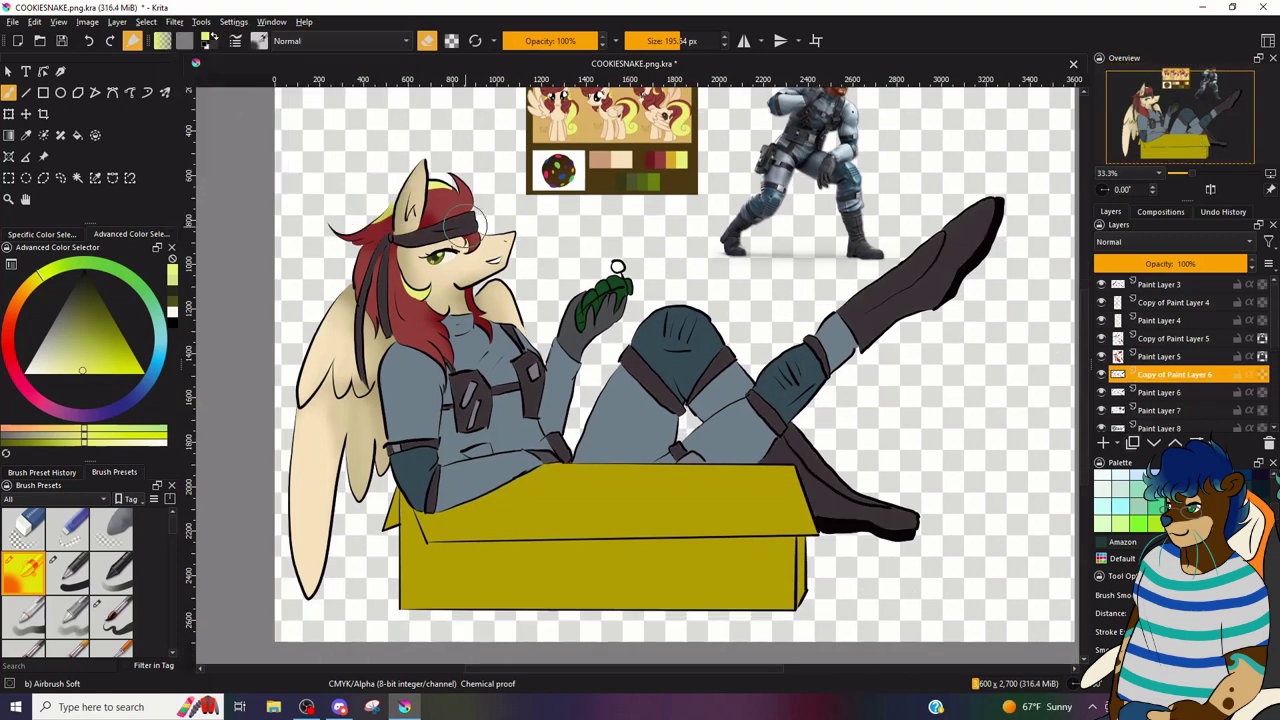
mouse_move(889, 285)
mouse_down()
mouse_move(949, 236)
mouse_move(970, 245)
mouse_up()
drag(757, 398, 889, 514)
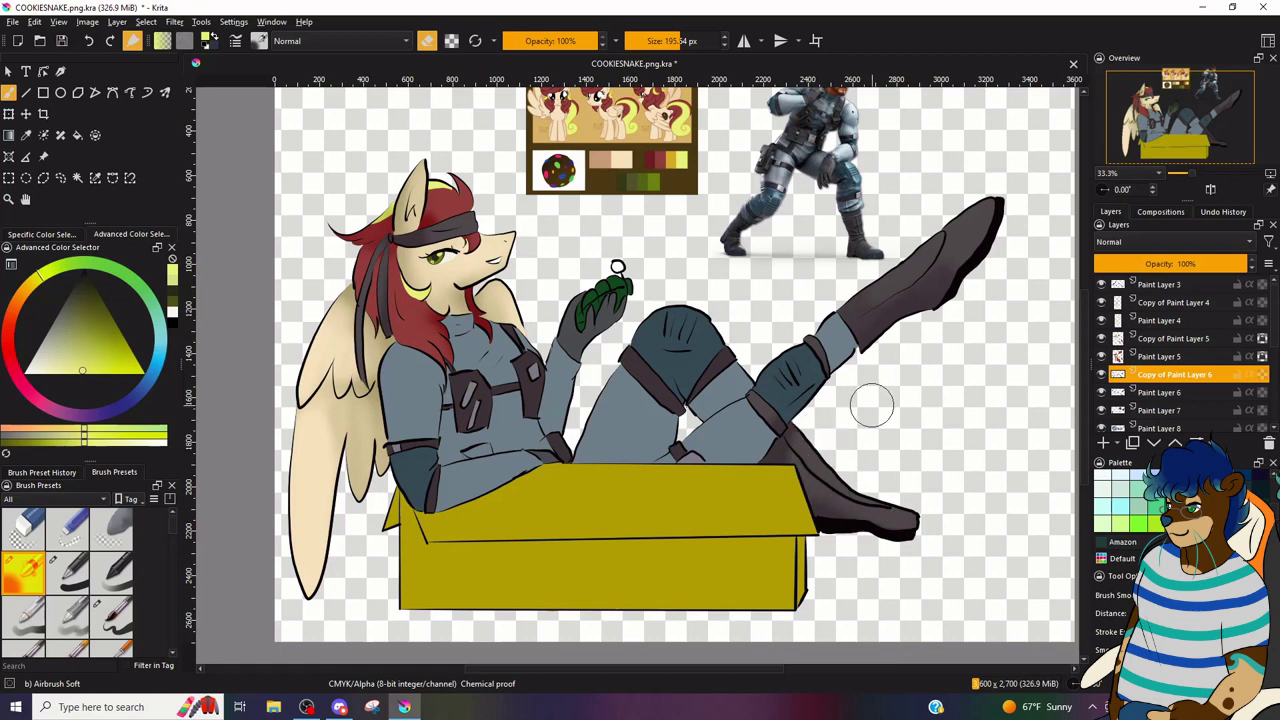
drag(529, 366, 490, 374)
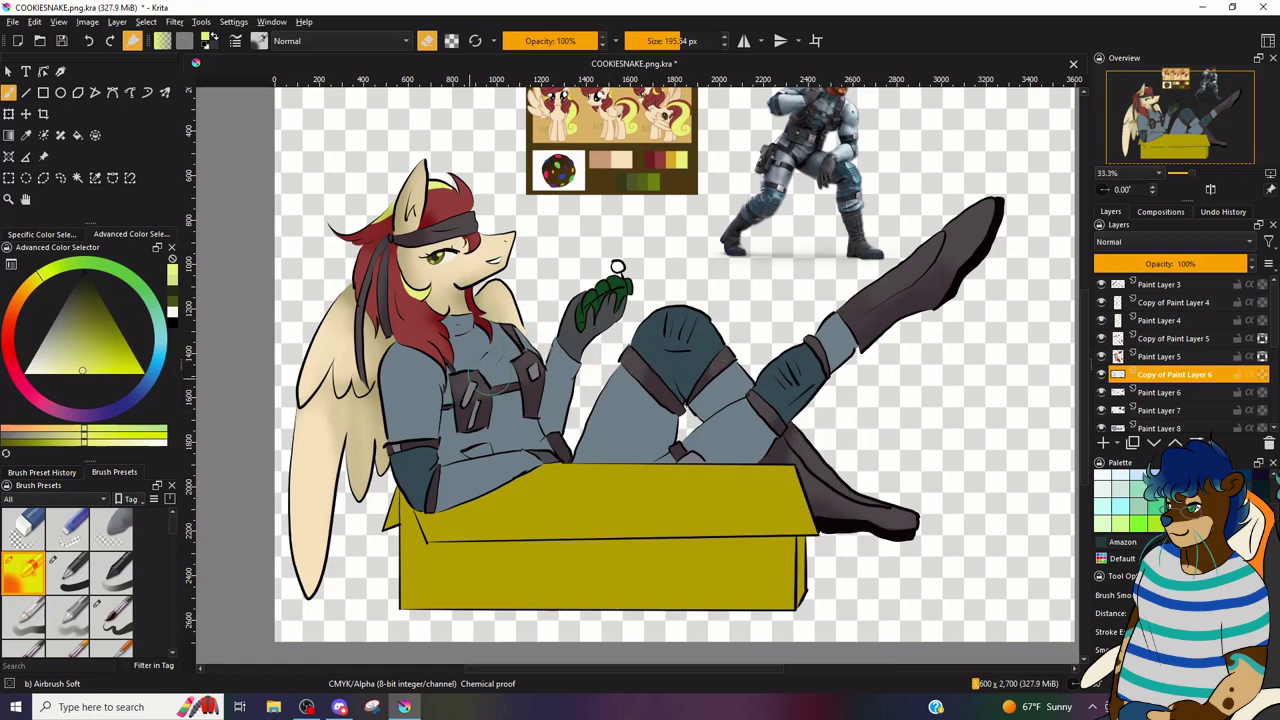
- Duplicate Paint Layer 7, reapply the last HSV adjustment and softly erase the copy over the knee pads and elbow pad
scroll(1208, 410, down, 1)
click(1165, 395)
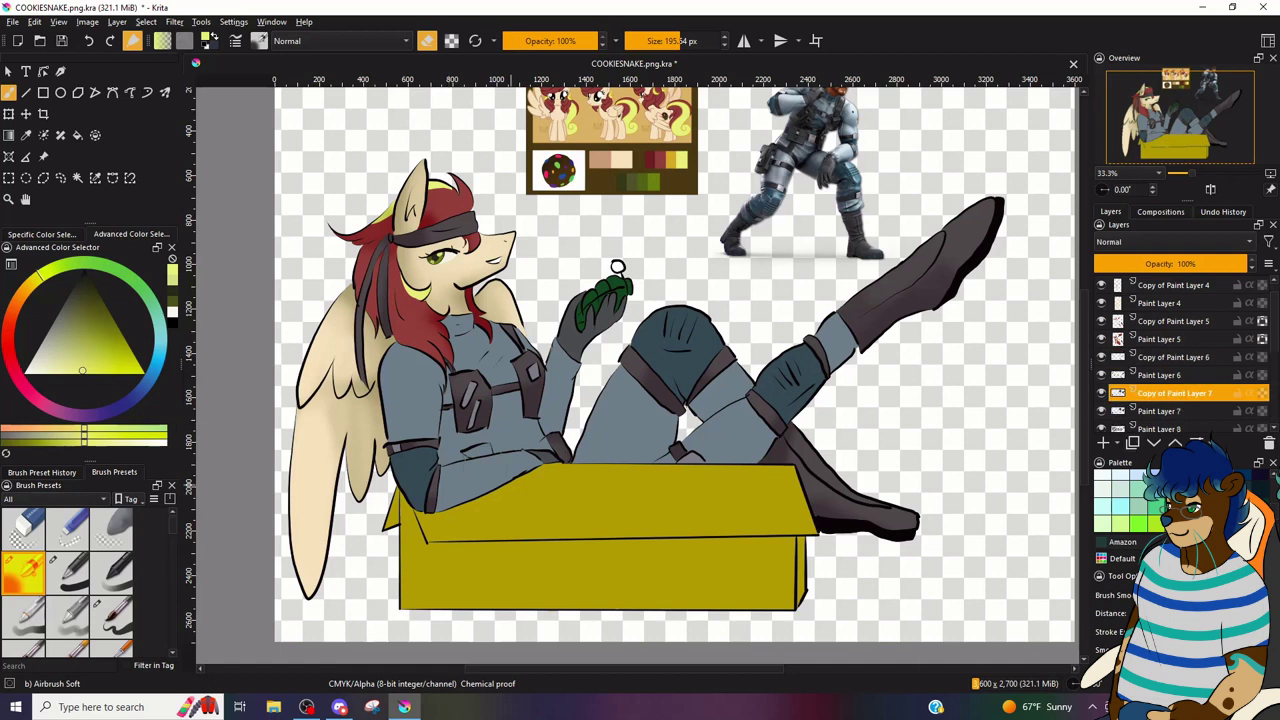
click(174, 21)
click(270, 37)
mouse_move(680, 318)
mouse_down()
mouse_move(702, 330)
mouse_move(685, 365)
mouse_up()
drag(800, 368, 803, 367)
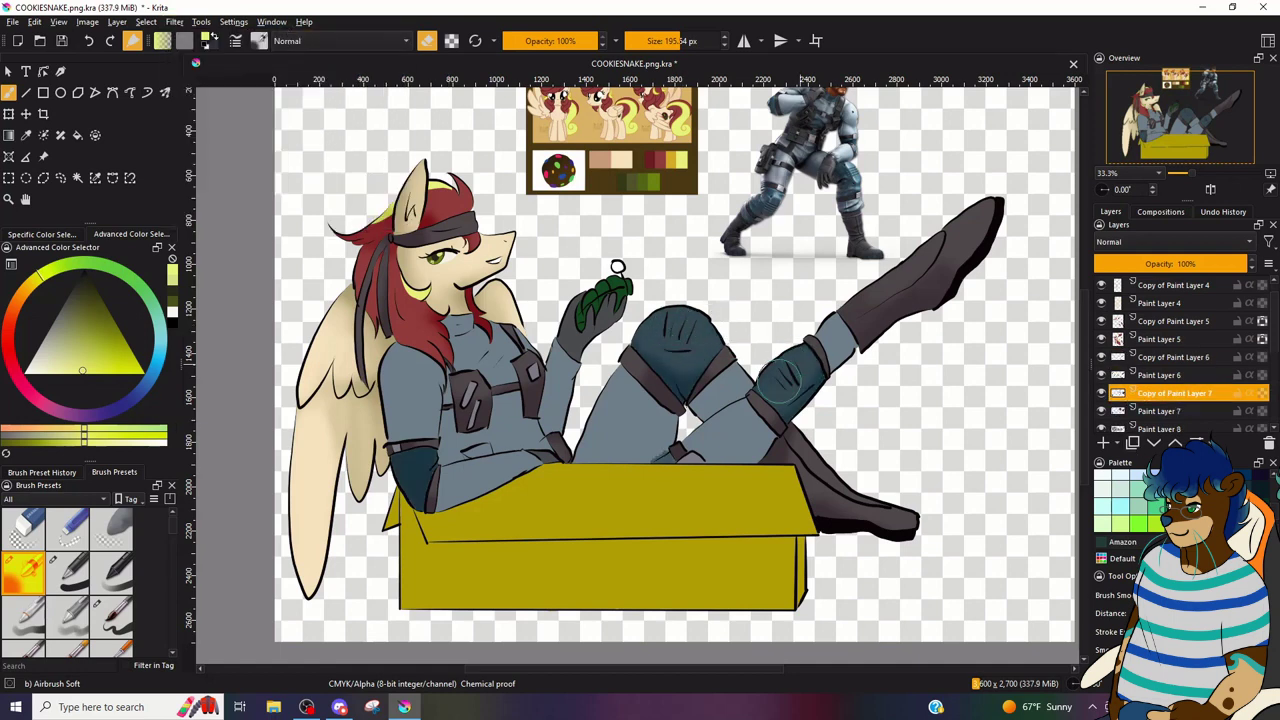
drag(397, 453, 408, 488)
- Duplicate Paint Layer 8, darken the copy with the last HSV adjustment and softly erase it along both suit legs
click(1178, 415)
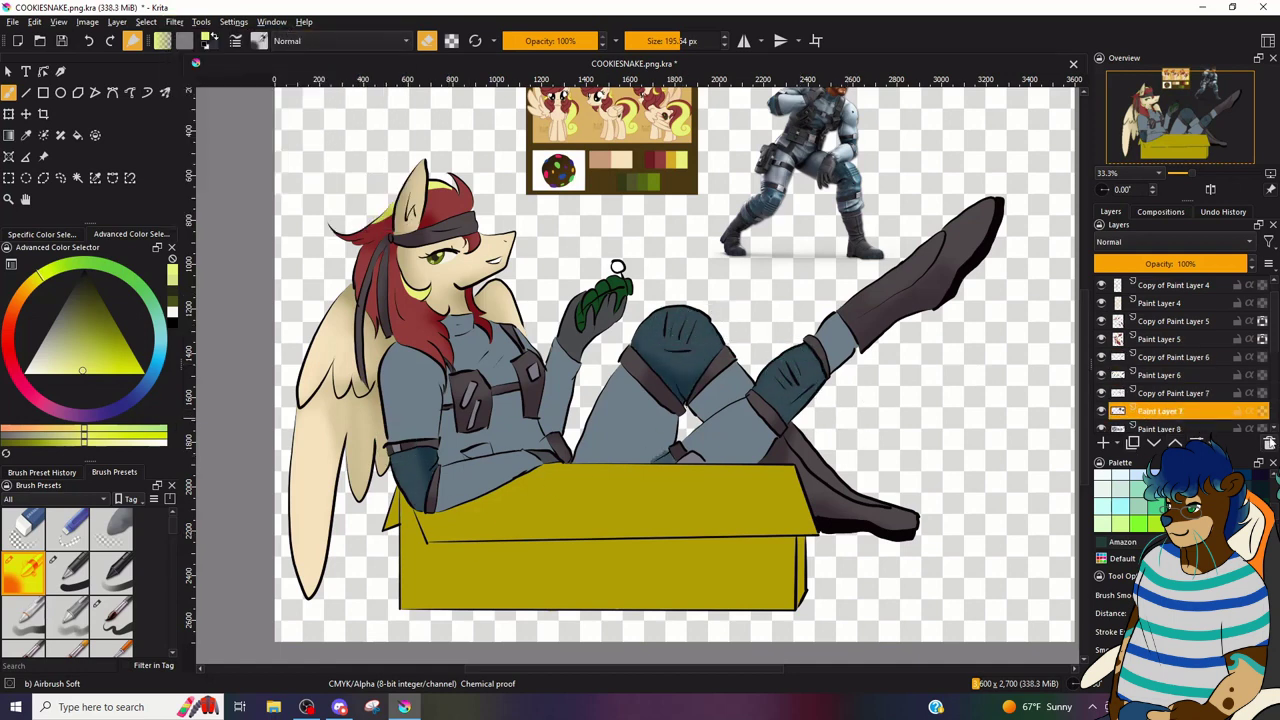
scroll(1171, 415, down, 1)
click(1168, 413)
click(174, 21)
click(236, 37)
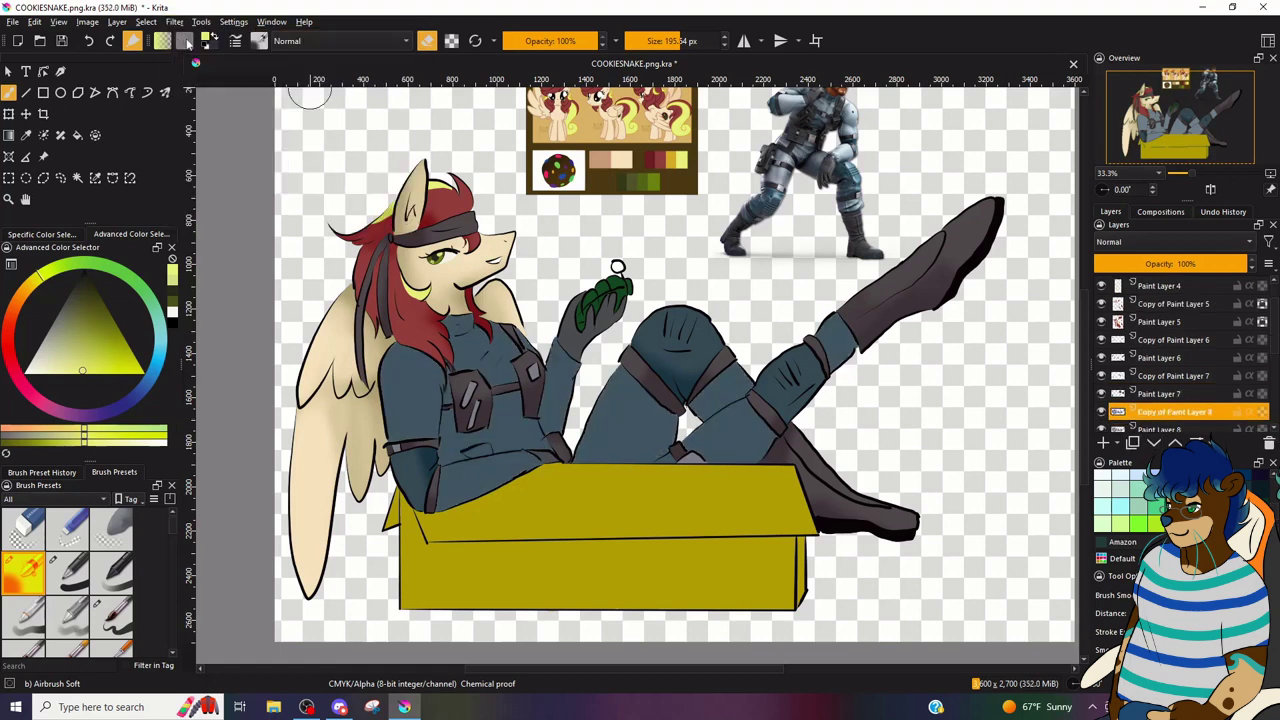
drag(838, 322, 842, 338)
mouse_move(750, 426)
mouse_down()
mouse_move(716, 447)
mouse_move(777, 450)
mouse_up()
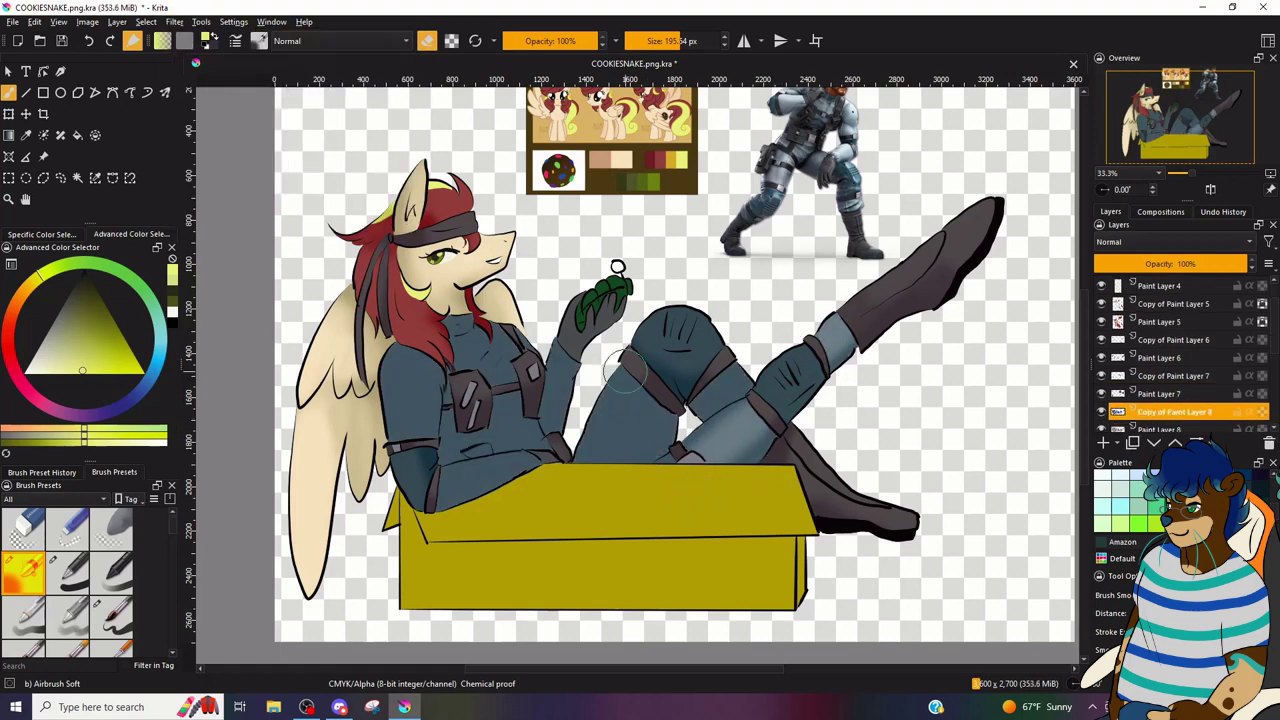
drag(619, 372, 612, 425)
- Softly erase the darkened suit copy along the sleeves and chest, undoing two of the strokes
mouse_move(742, 361)
mouse_down()
mouse_move(730, 382)
mouse_move(837, 238)
mouse_move(988, 320)
mouse_up()
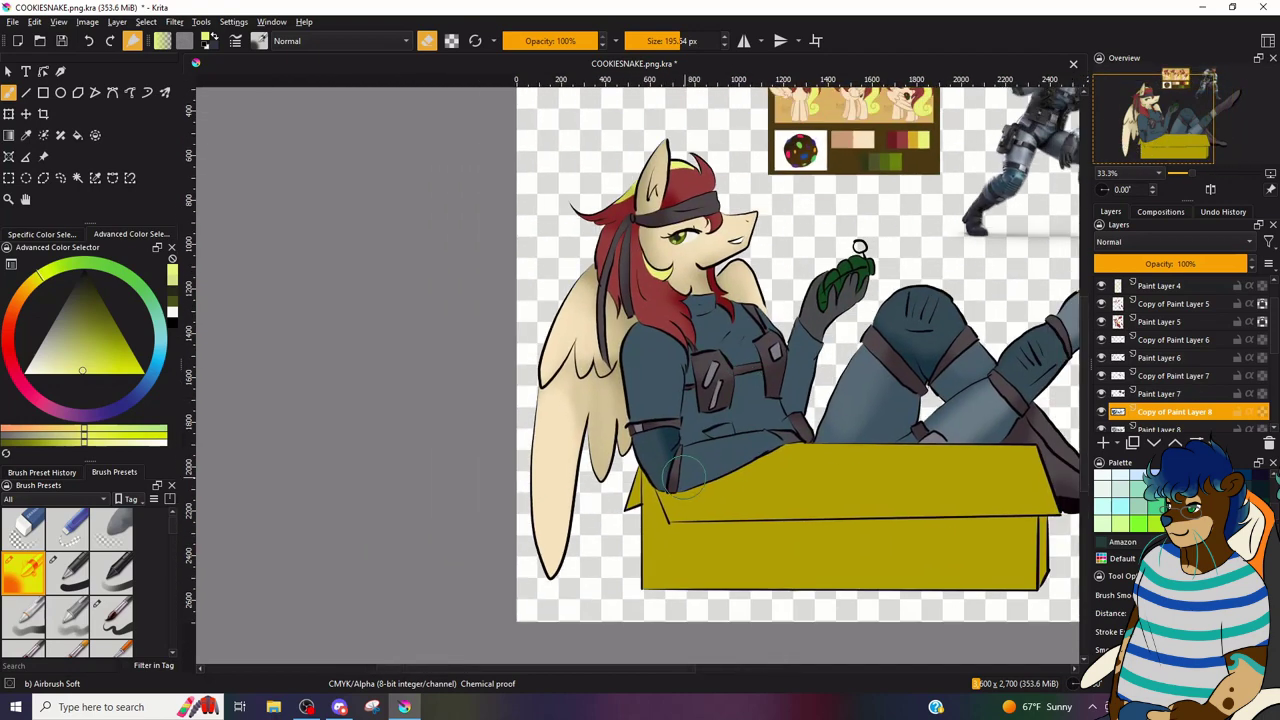
drag(682, 479, 780, 428)
drag(645, 425, 644, 359)
drag(765, 340, 705, 385)
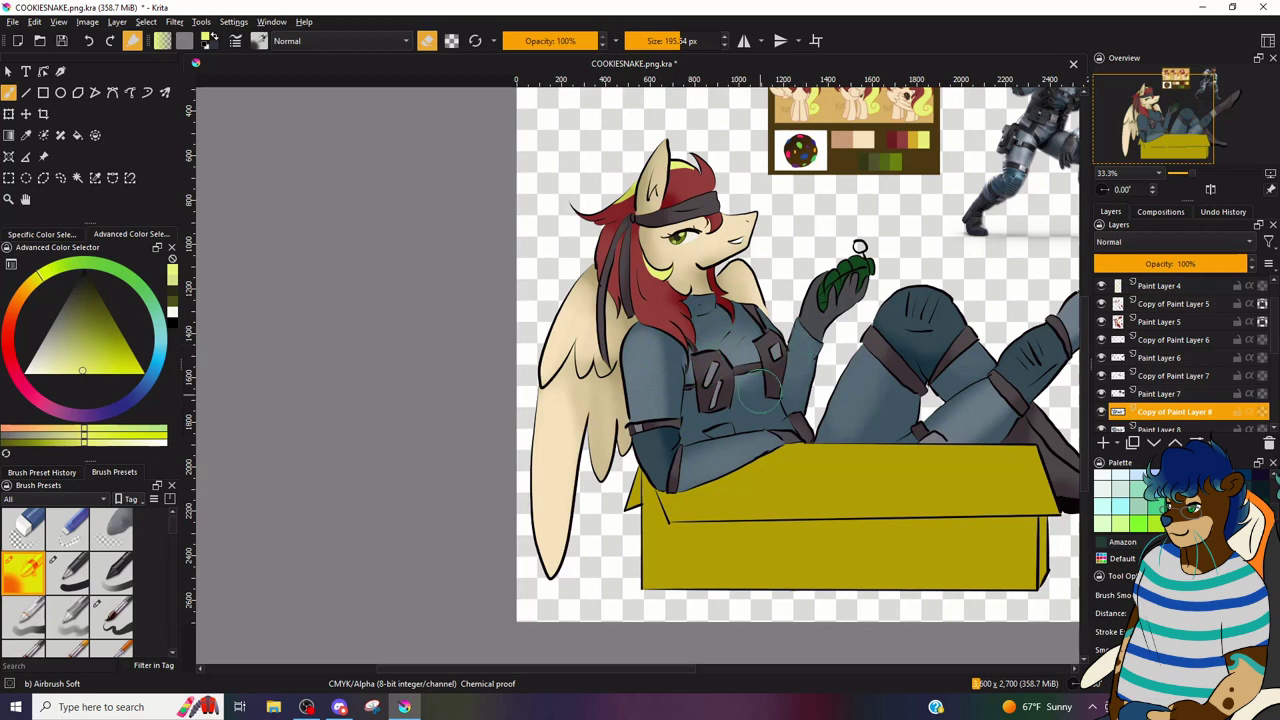
key(ctrl+z)
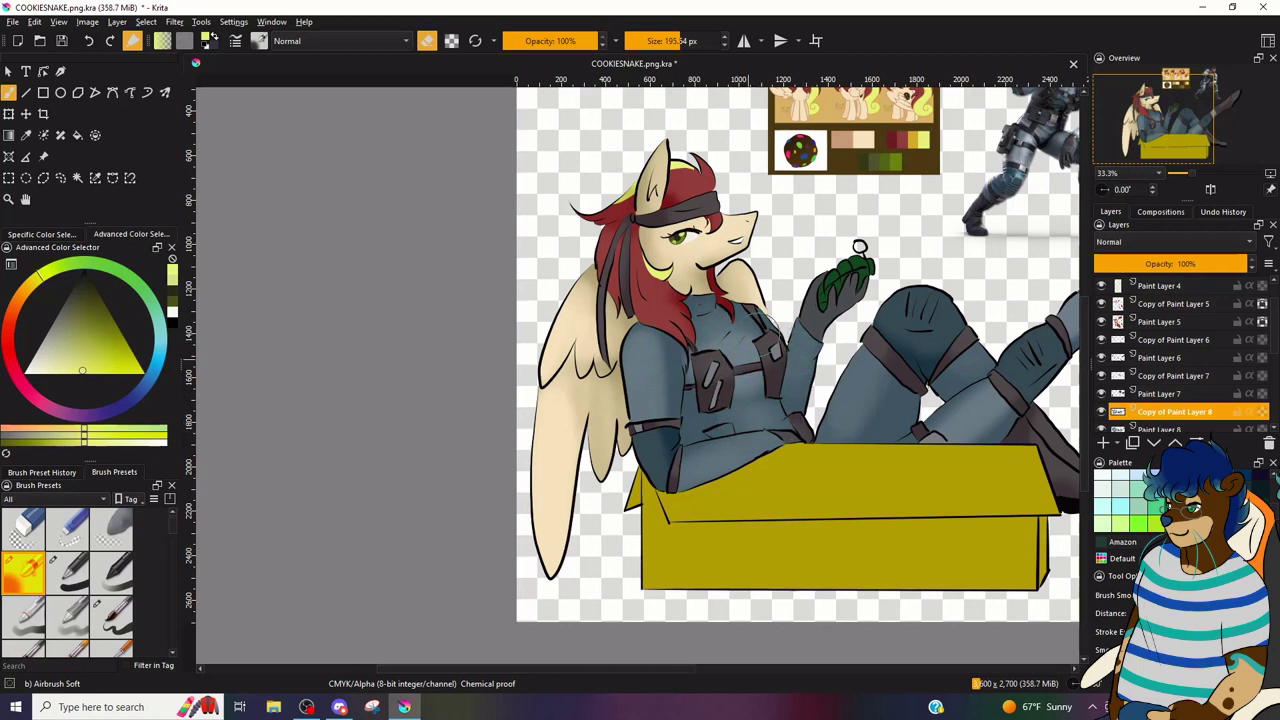
drag(666, 420, 667, 310)
key(ctrl+z)
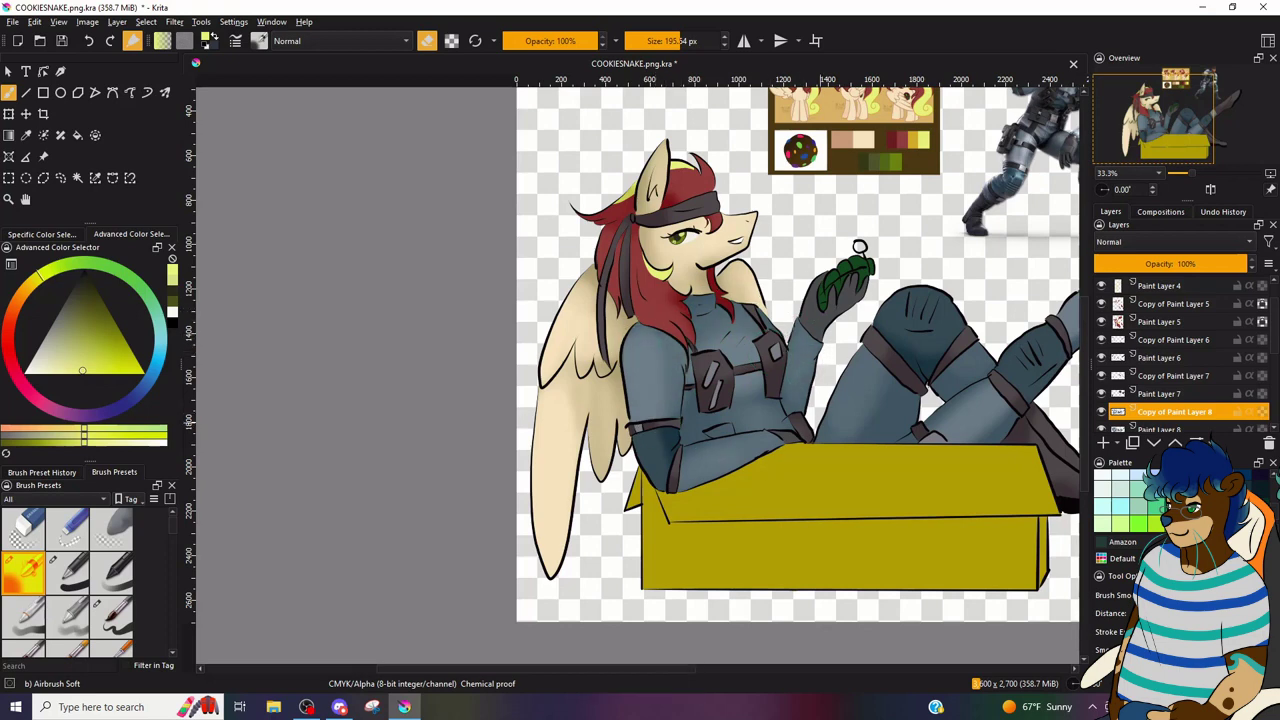
- Duplicate Paint Layer 9 and reapply the last HSV adjustment to darken the copy
drag(1149, 113, 1188, 116)
scroll(1261, 420, down, 3)
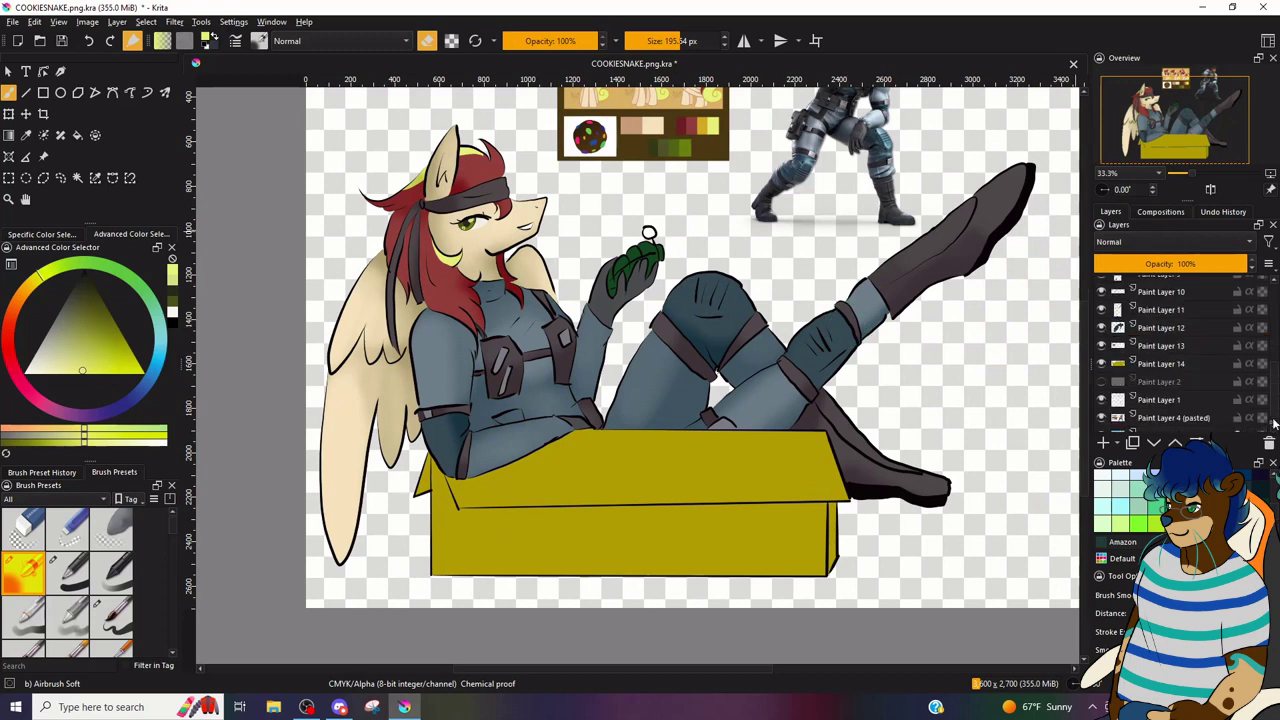
scroll(1200, 380, up, 3)
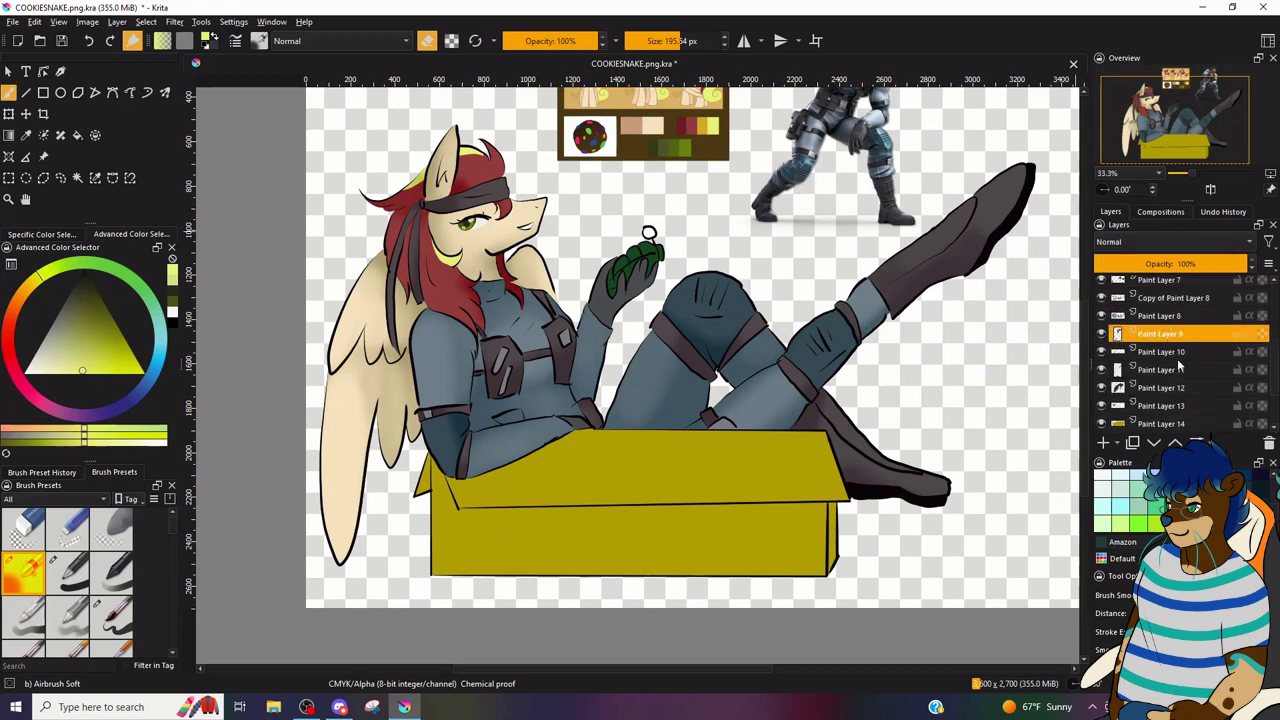
click(1132, 442)
click(174, 21)
click(228, 40)
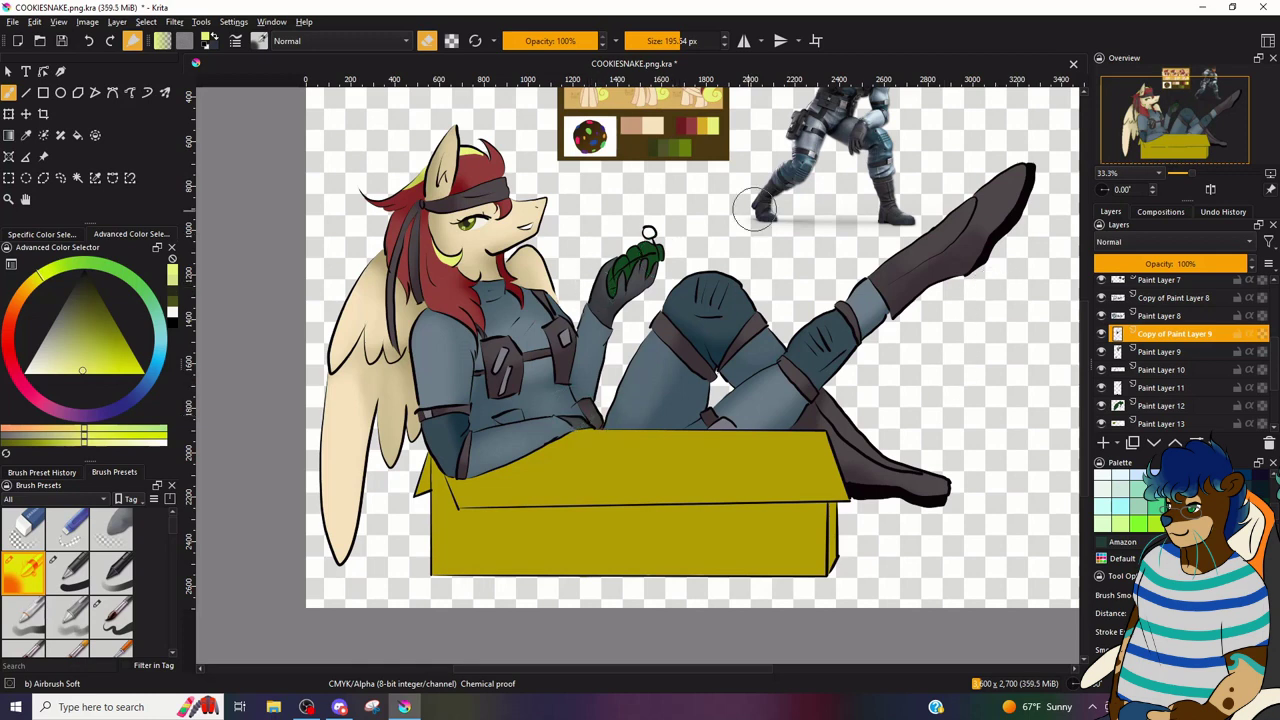
- Duplicate Paint Layer 10, which holds the suit's light buckle details, and reapply the last HSV adjustment to the copy
click(1180, 369)
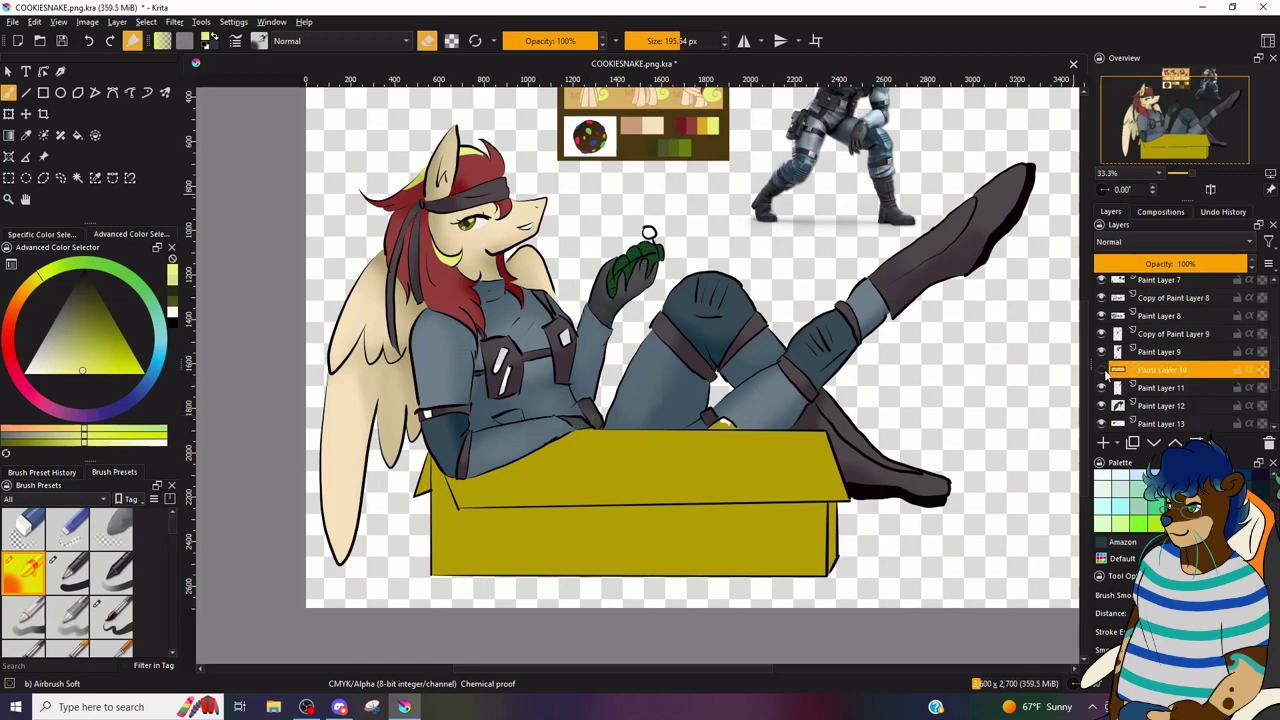
click(1132, 442)
click(174, 21)
click(228, 40)
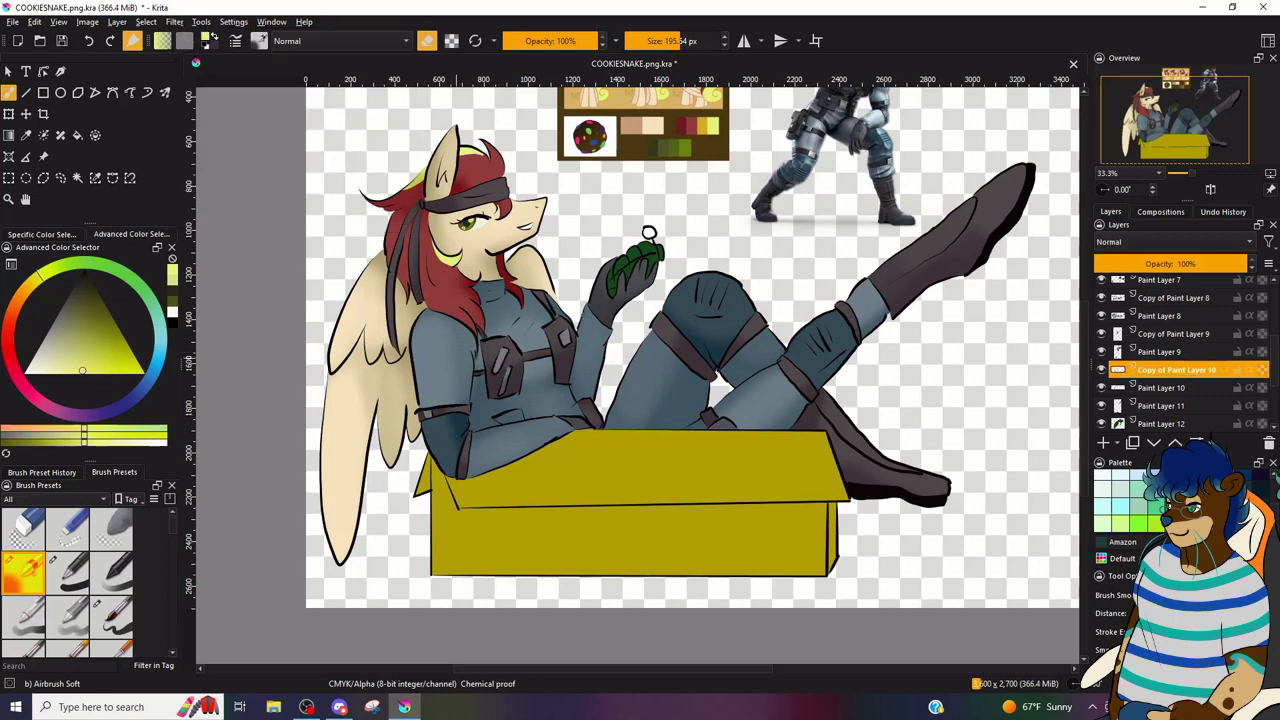
- Duplicate Paint Layer 12 and reapply the last HSV adjustment to darken the copy
scroll(1268, 425, down, 3)
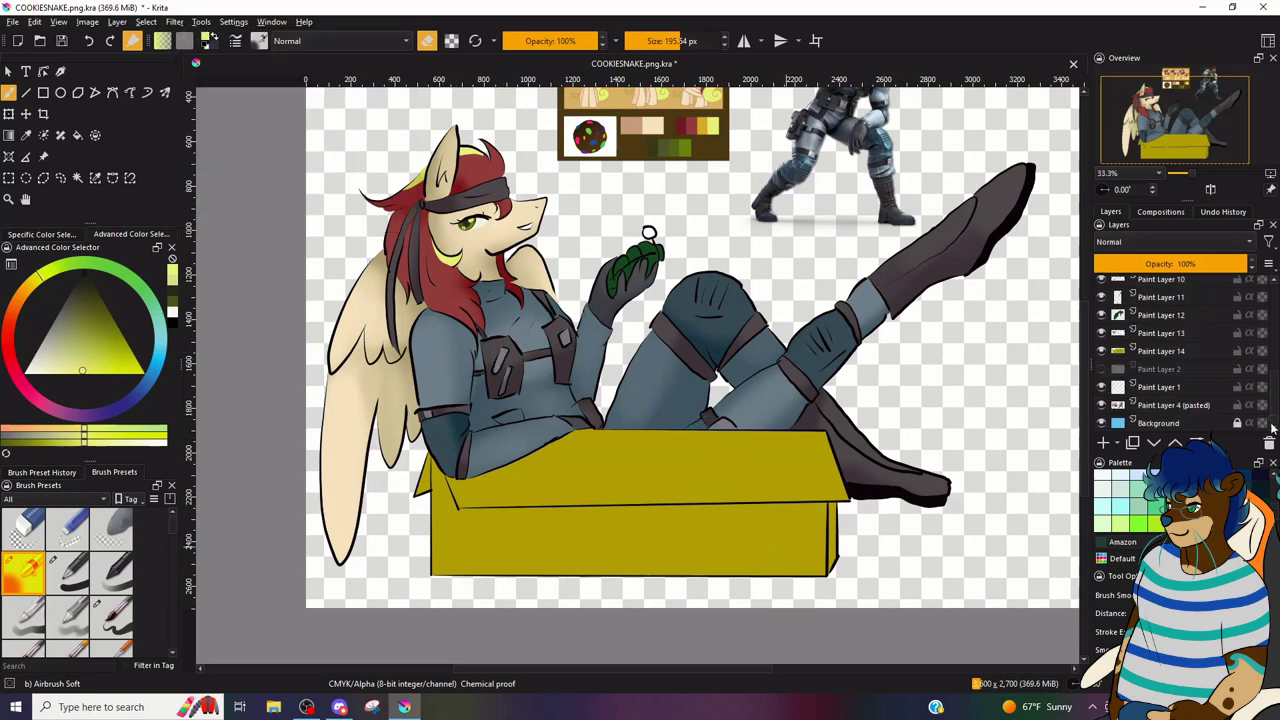
click(1160, 298)
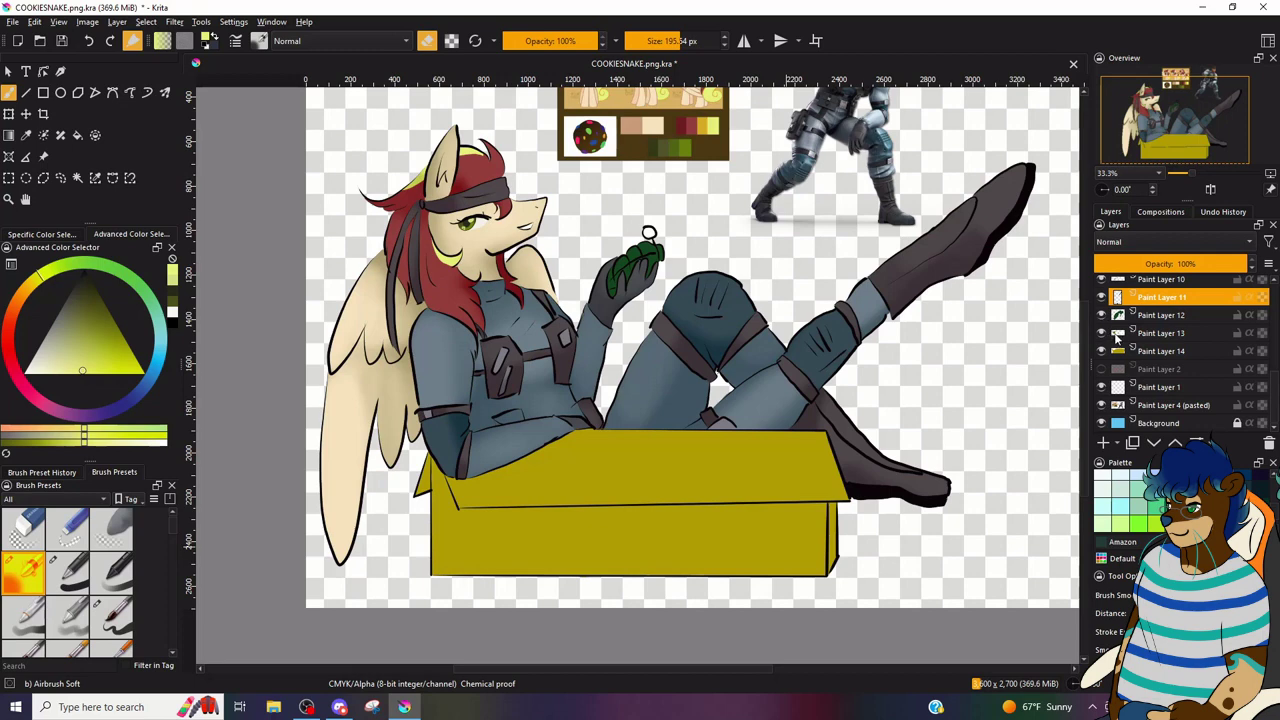
mouse_move(1120, 340)
click(1140, 316)
click(1134, 443)
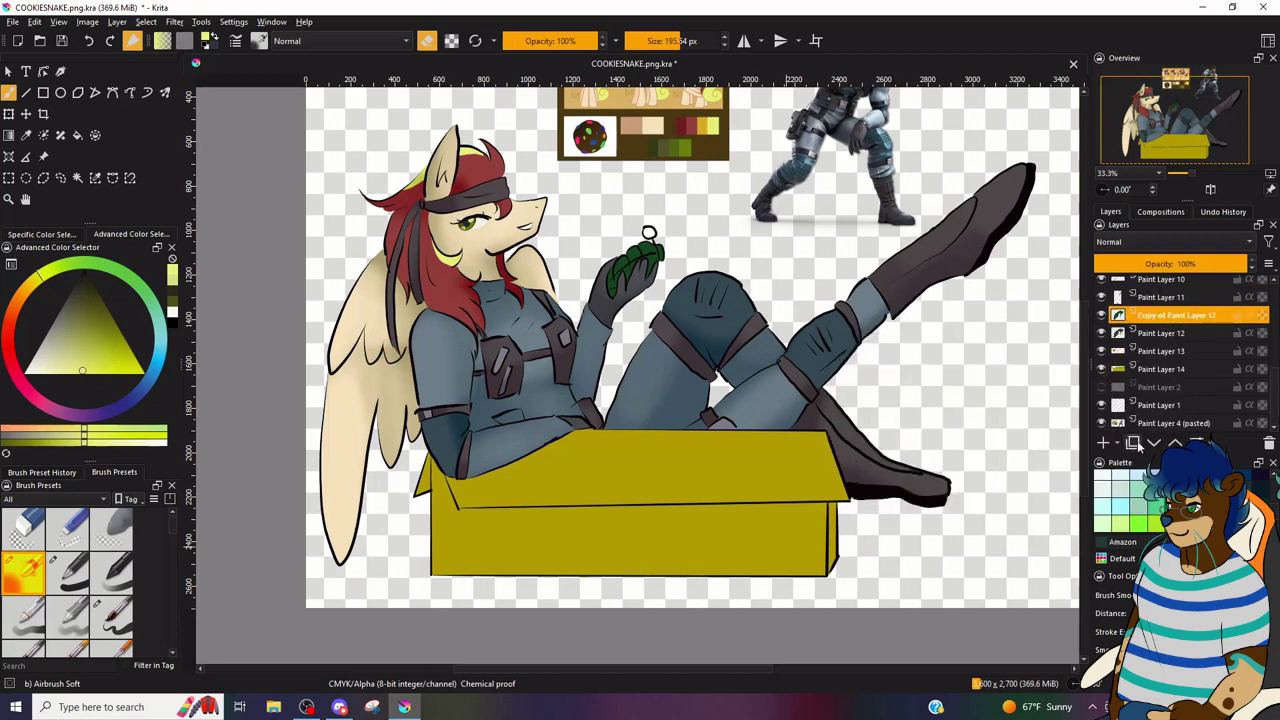
click(175, 22)
click(229, 37)
- Duplicate Paint Layer 14 and softly erase the darkened copy over the box's upper flap to shade the box
click(1160, 369)
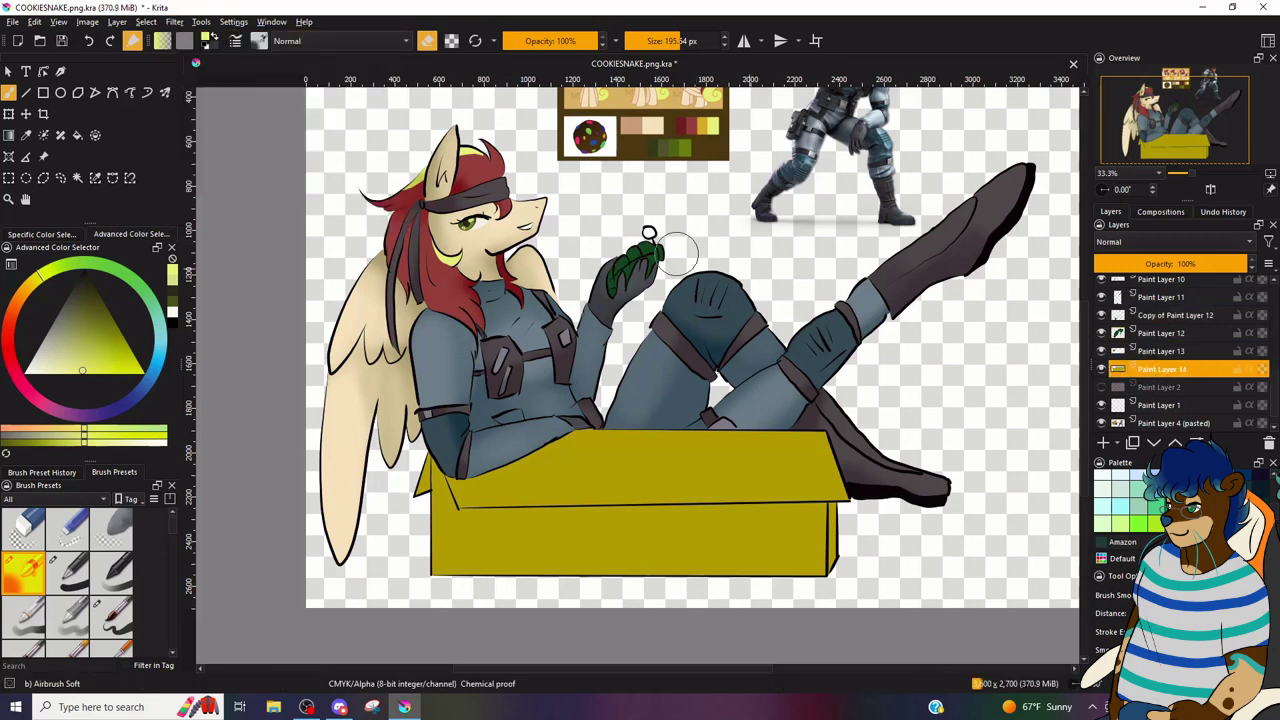
key(ctrl+j)
mouse_move(807, 473)
mouse_down()
mouse_move(662, 438)
mouse_move(514, 467)
mouse_move(630, 455)
mouse_move(590, 460)
mouse_move(800, 467)
mouse_move(815, 452)
mouse_move(663, 480)
mouse_up()
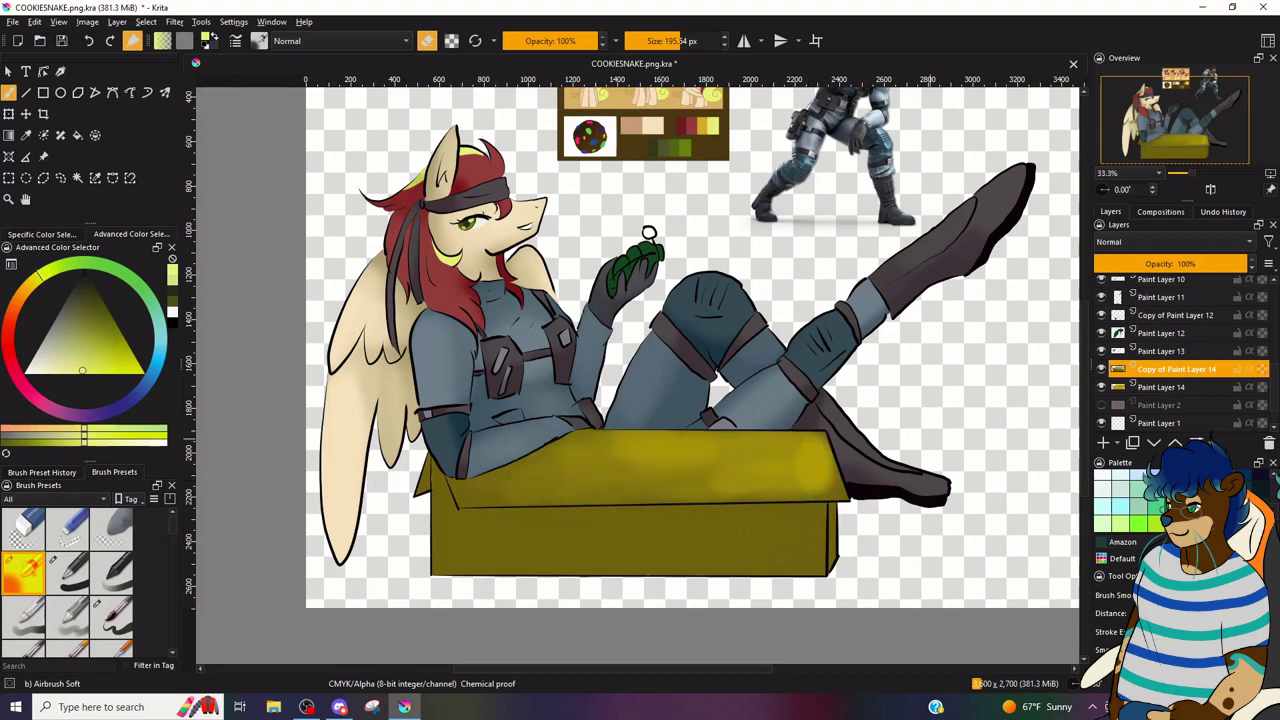